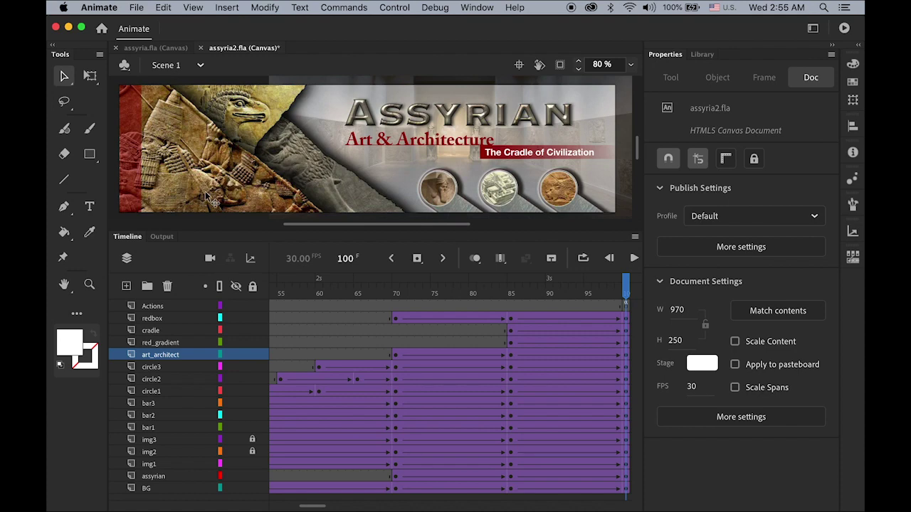
Step: Test the assyria2.fla banner animation in the browser and replay it
{"action": "key", "text": "super+Return"}
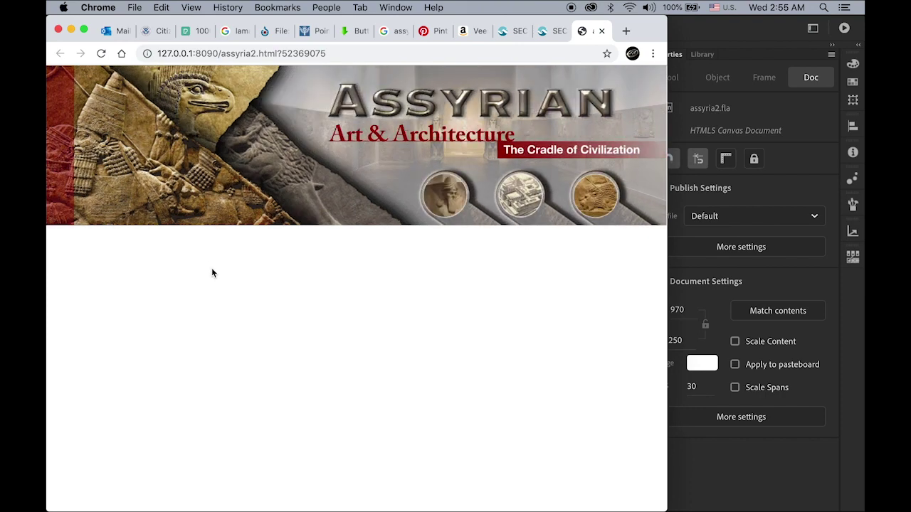
{"action": "key", "text": "super+r"}
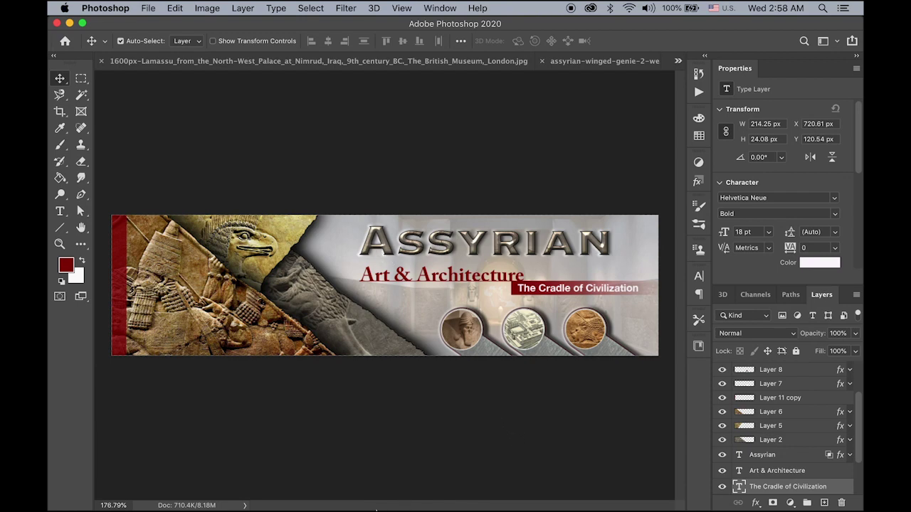
Step: Switch to Adobe Animate and set the stage magnification of assyria.fla to 80%, with the whole banner in view
{"action": "mouse_move", "coordinate": [376, 509]}
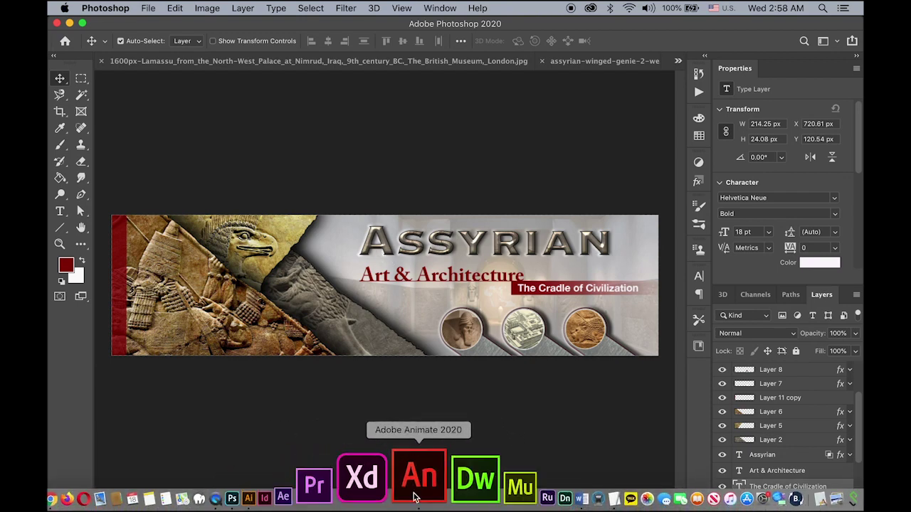
{"action": "left_click", "coordinate": [416, 494]}
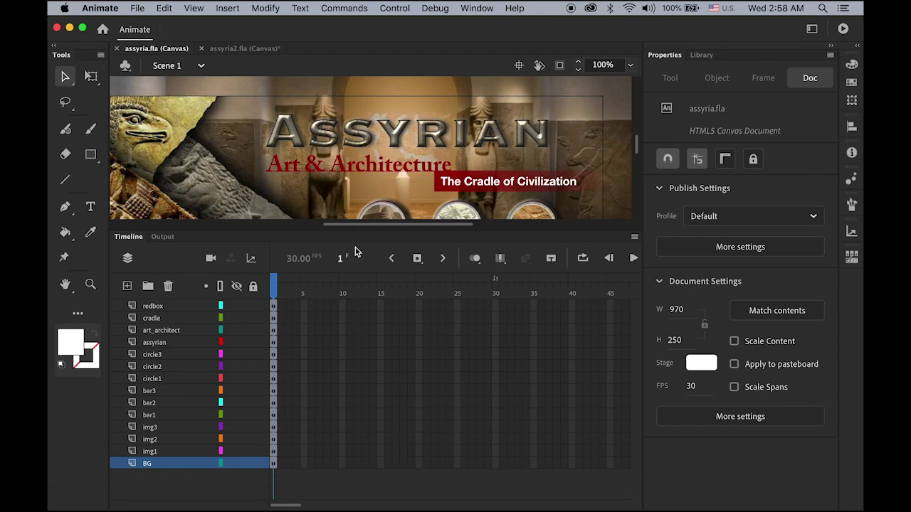
{"action": "left_click", "coordinate": [602, 66]}
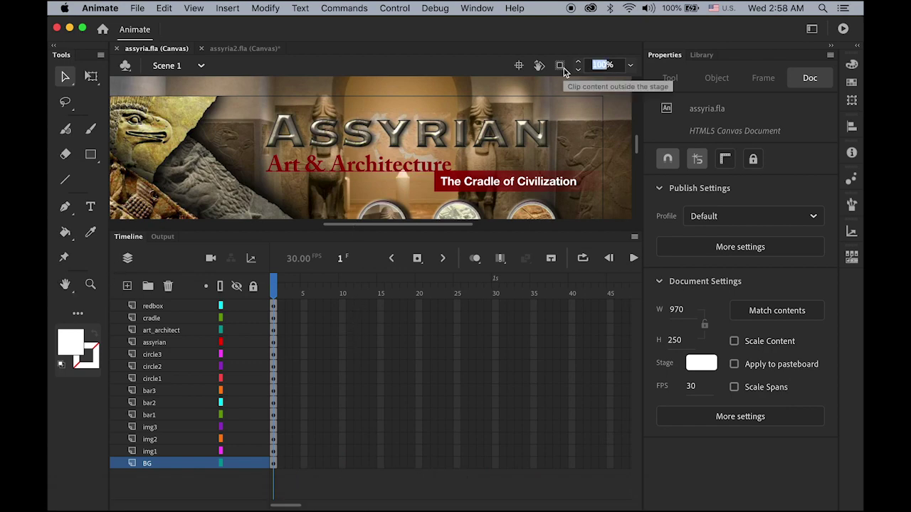
{"action": "type", "text": "80"}
{"action": "key", "text": "Return"}
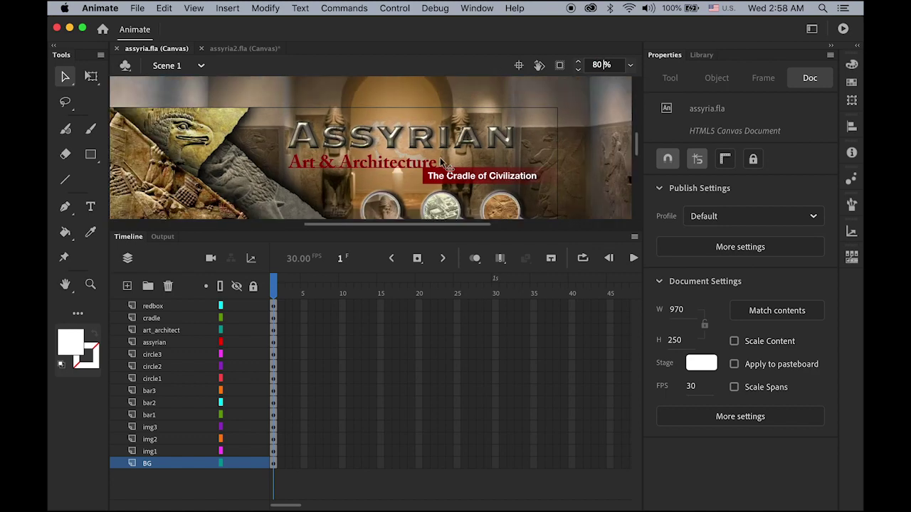
{"action": "left_click", "coordinate": [578, 94]}
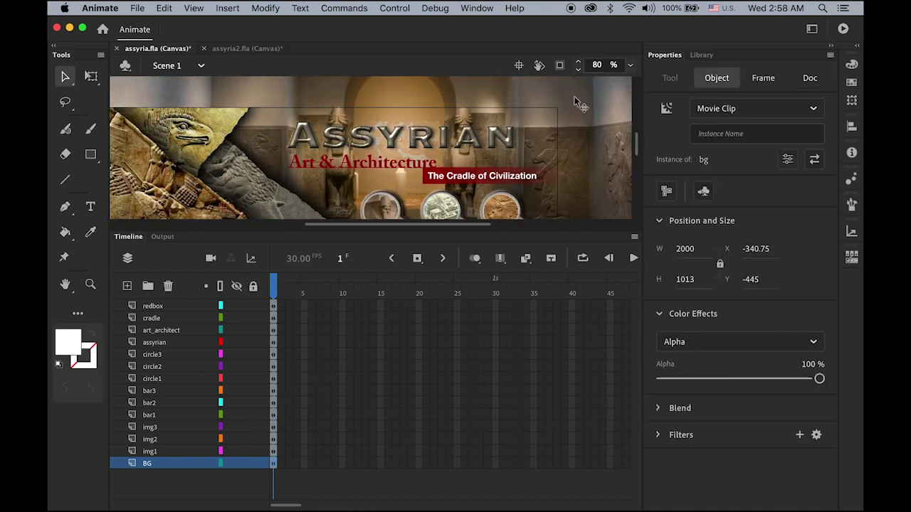
{"action": "left_click", "coordinate": [66, 78]}
{"action": "left_click_drag", "start_coordinate": [275, 141], "coordinate": [316, 136]}
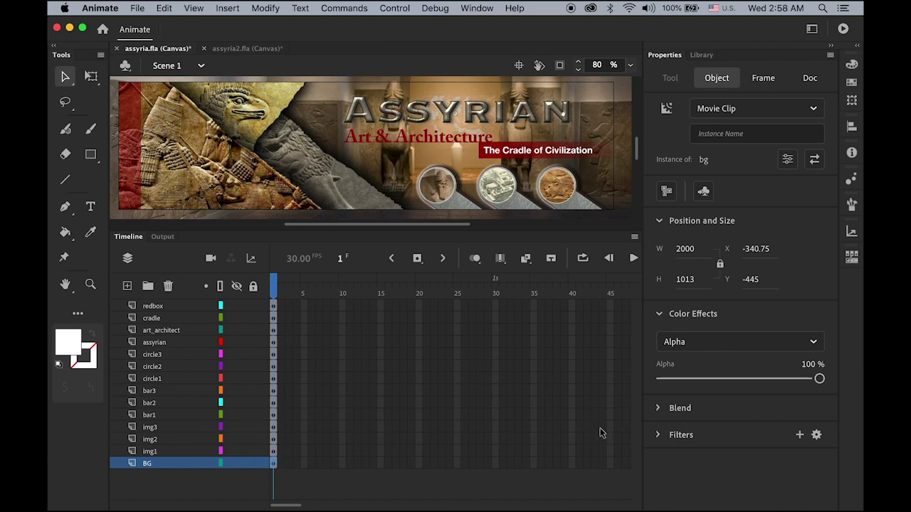
Step: Check each layer's artwork by hiding the layers from img1 up to redbox one by one, and restore the visibility of all layers
{"action": "left_click", "coordinate": [145, 464]}
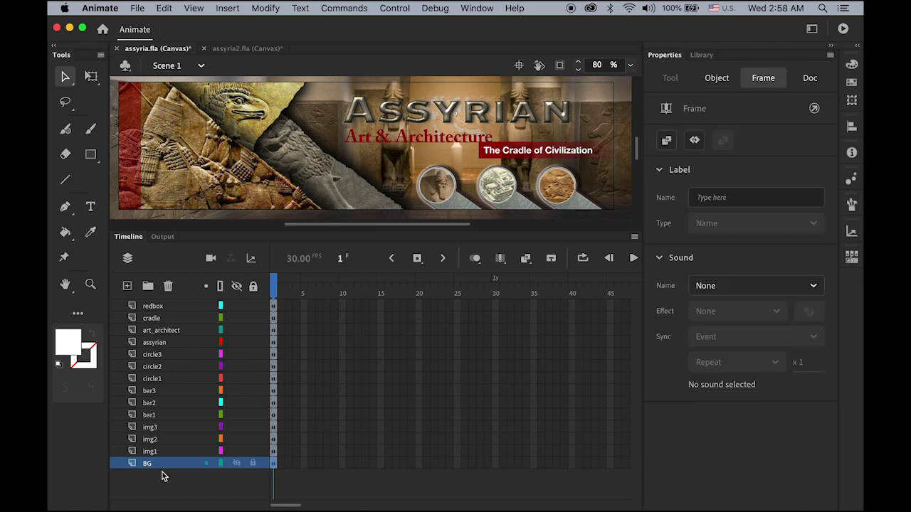
{"action": "left_click", "coordinate": [236, 464]}
{"action": "left_click", "coordinate": [236, 464]}
{"action": "left_click", "coordinate": [237, 452]}
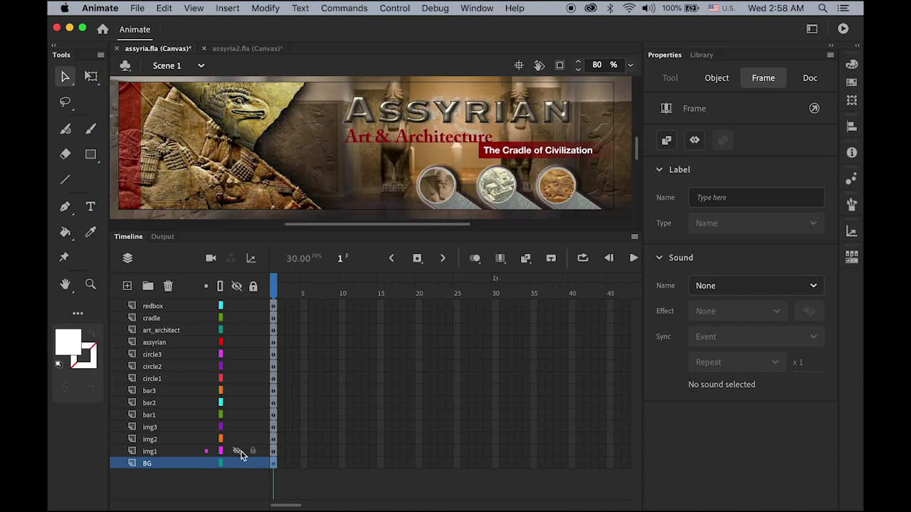
{"action": "left_click", "coordinate": [237, 439]}
{"action": "left_click", "coordinate": [237, 427]}
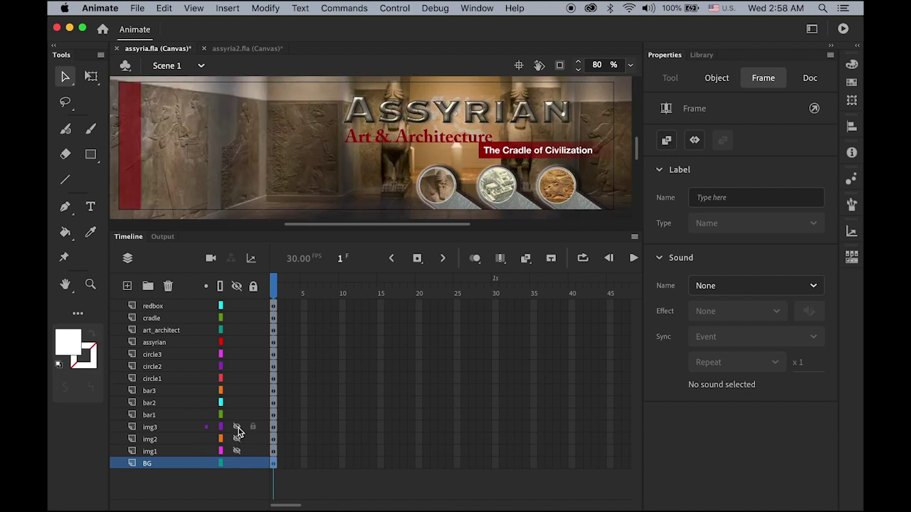
{"action": "left_click", "coordinate": [237, 415]}
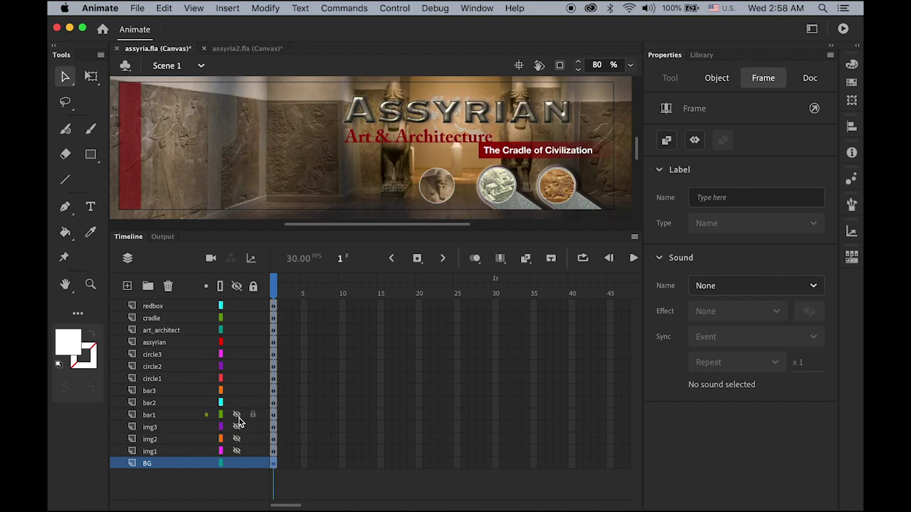
{"action": "left_click", "coordinate": [237, 403]}
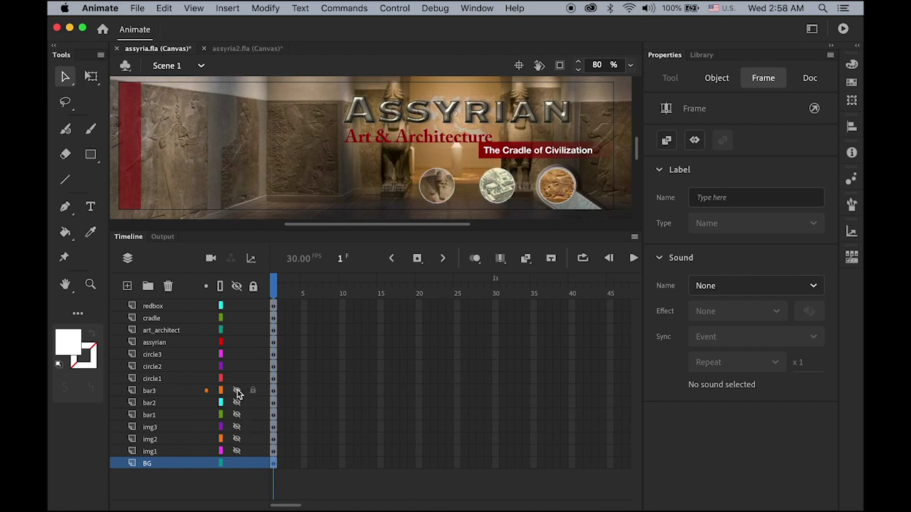
{"action": "left_click", "coordinate": [237, 390]}
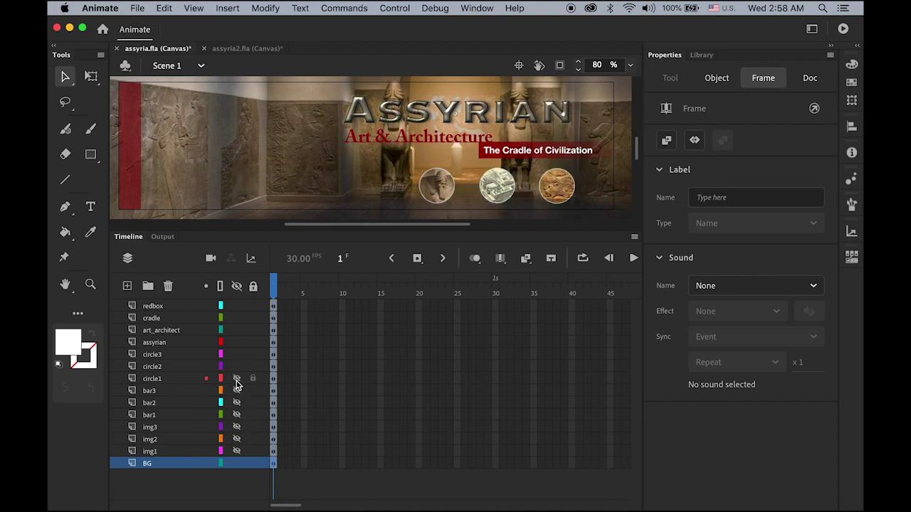
{"action": "left_click", "coordinate": [237, 378]}
{"action": "left_click", "coordinate": [237, 367]}
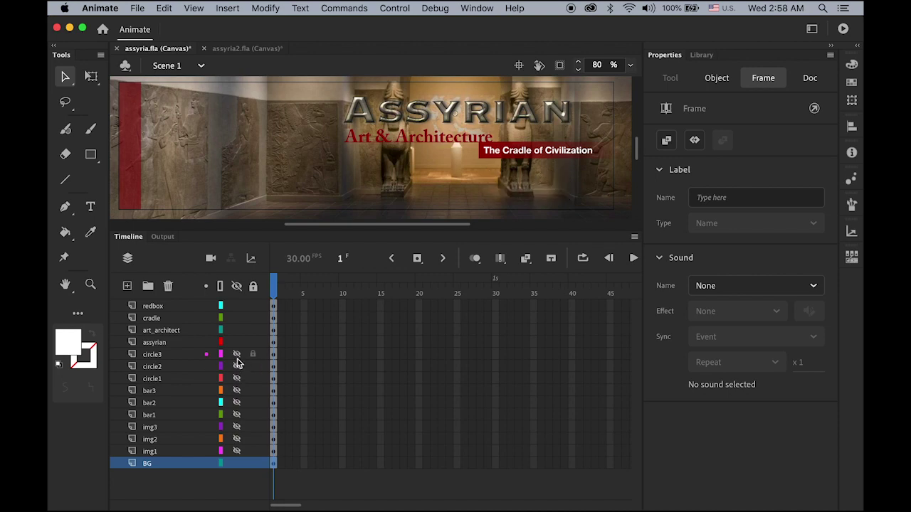
{"action": "left_click", "coordinate": [237, 355]}
{"action": "left_click", "coordinate": [237, 344]}
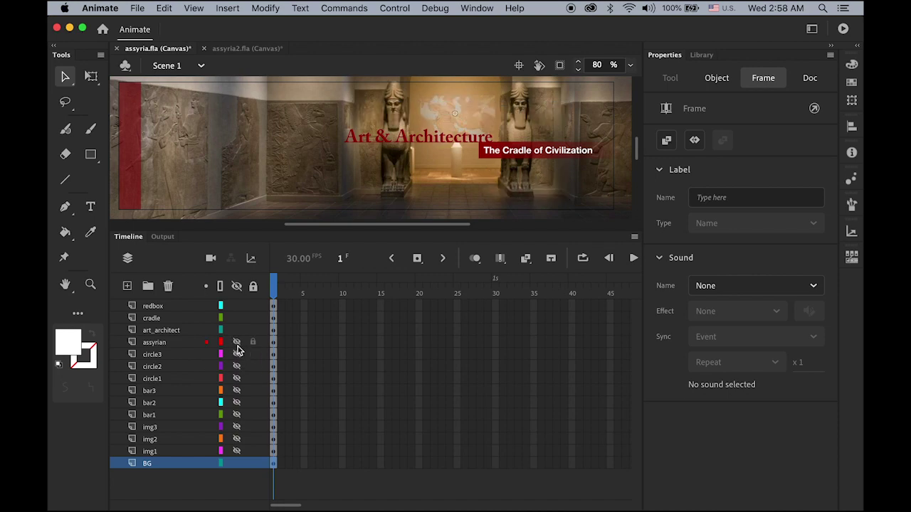
{"action": "left_click", "coordinate": [237, 344]}
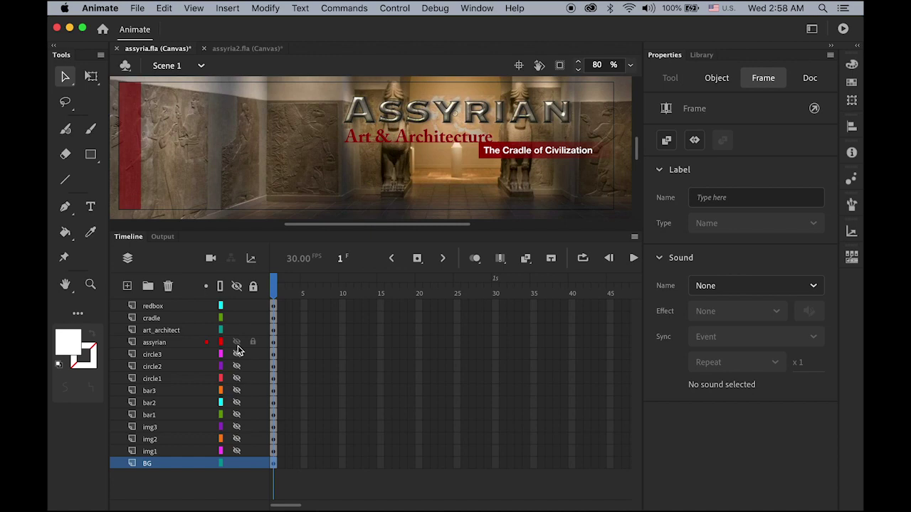
{"action": "left_click", "coordinate": [237, 346]}
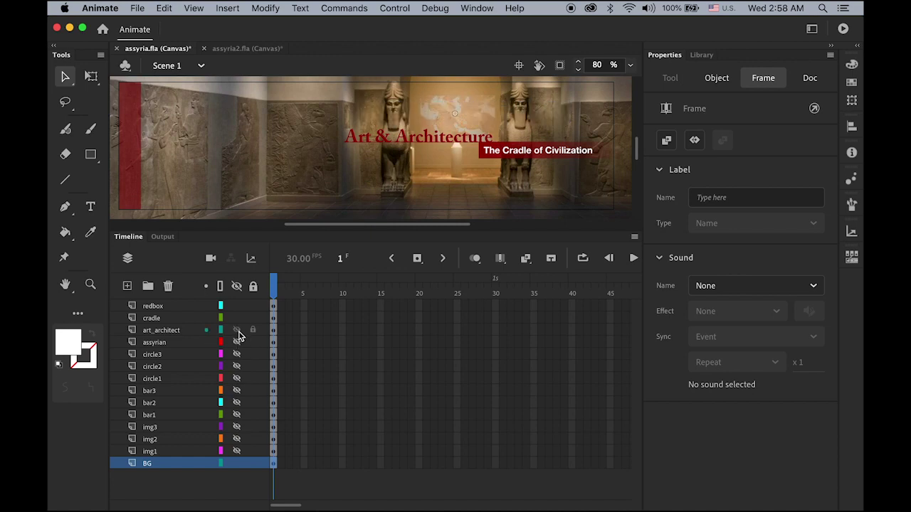
{"action": "left_click", "coordinate": [237, 331]}
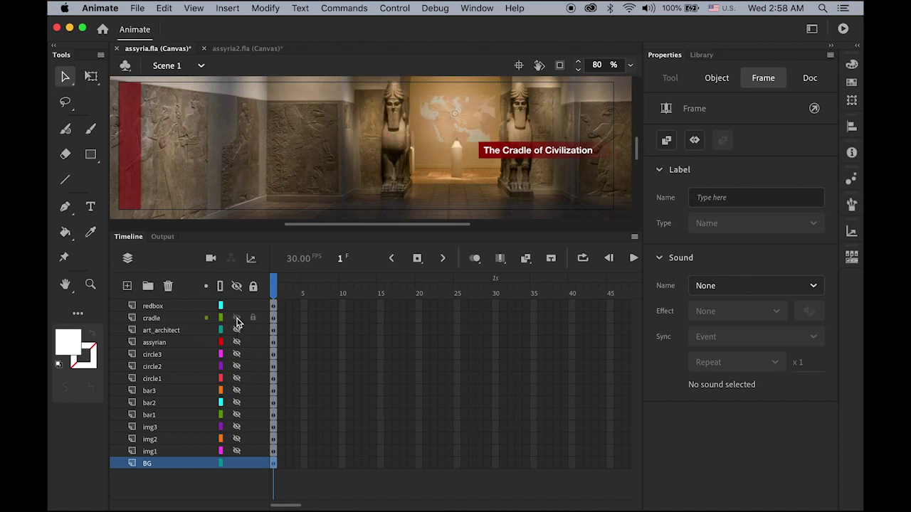
{"action": "left_click", "coordinate": [237, 319]}
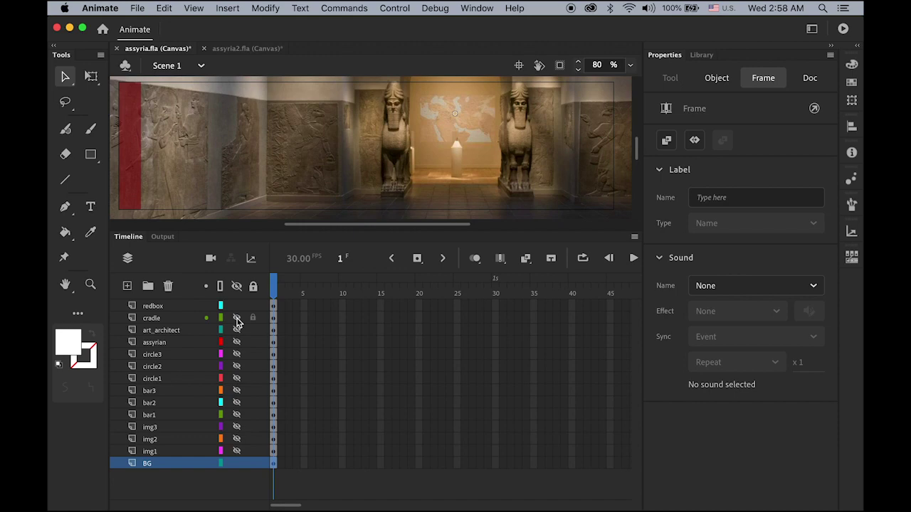
{"action": "left_click", "coordinate": [237, 306]}
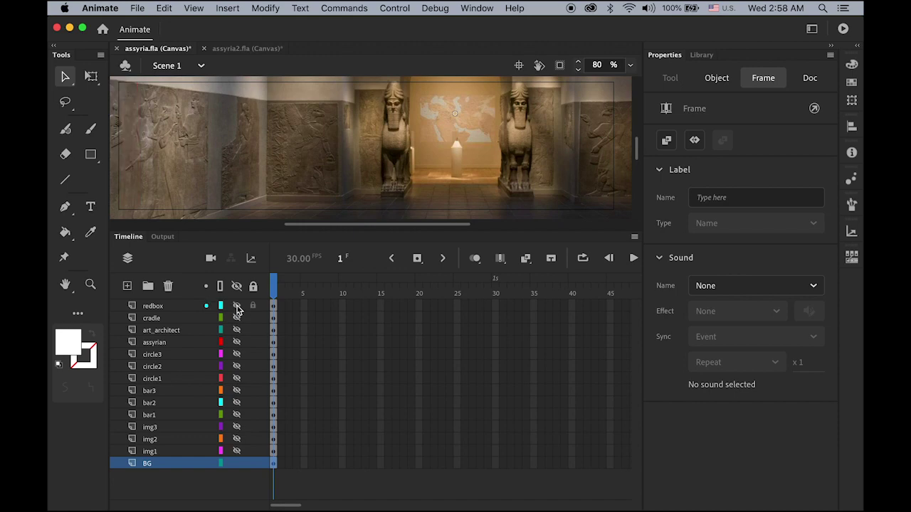
{"action": "left_click", "coordinate": [237, 286]}
{"action": "left_click", "coordinate": [236, 286]}
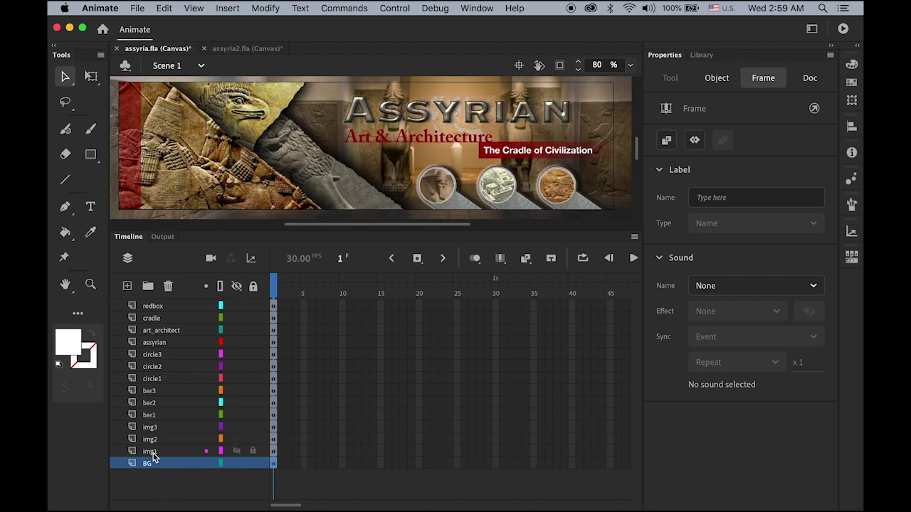
Step: Create classic tweens on the img3, img2, img1 and BG layers and insert keyframes for them at frame 30
{"action": "mouse_move", "coordinate": [237, 451]}
{"action": "left_mouse_down"}
{"action": "mouse_move", "coordinate": [235, 431]}
{"action": "mouse_move", "coordinate": [237, 455]}
{"action": "left_mouse_up"}
{"action": "left_click_drag", "start_coordinate": [274, 433], "coordinate": [294, 484]}
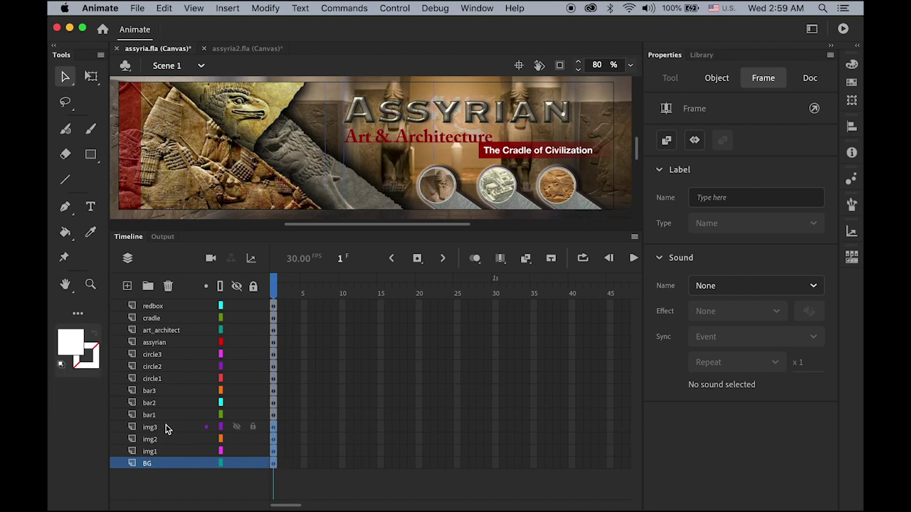
{"action": "left_click", "coordinate": [266, 8]}
{"action": "mouse_move", "coordinate": [220, 8]}
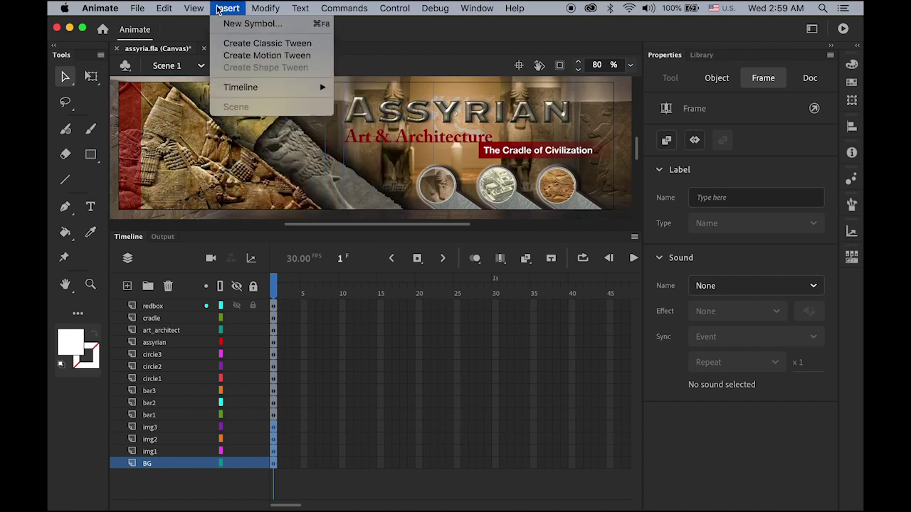
{"action": "left_click", "coordinate": [240, 44]}
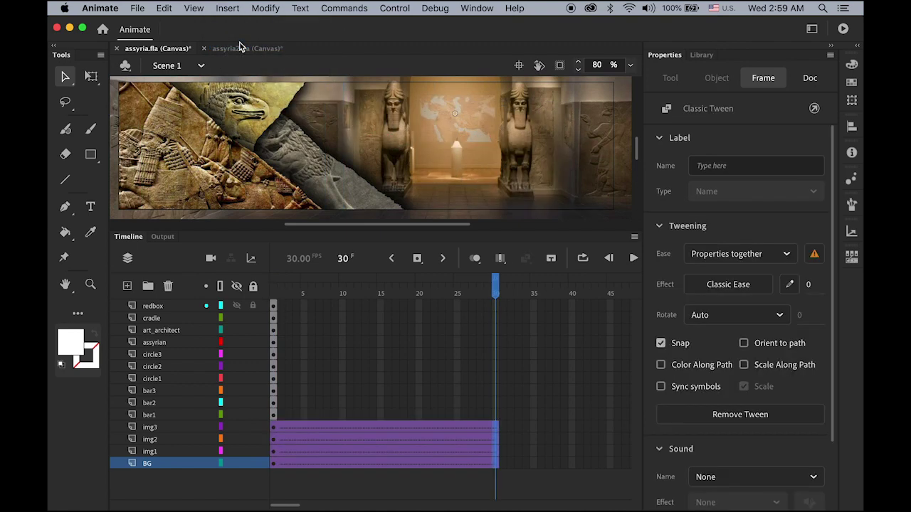
{"action": "left_click", "coordinate": [417, 258]}
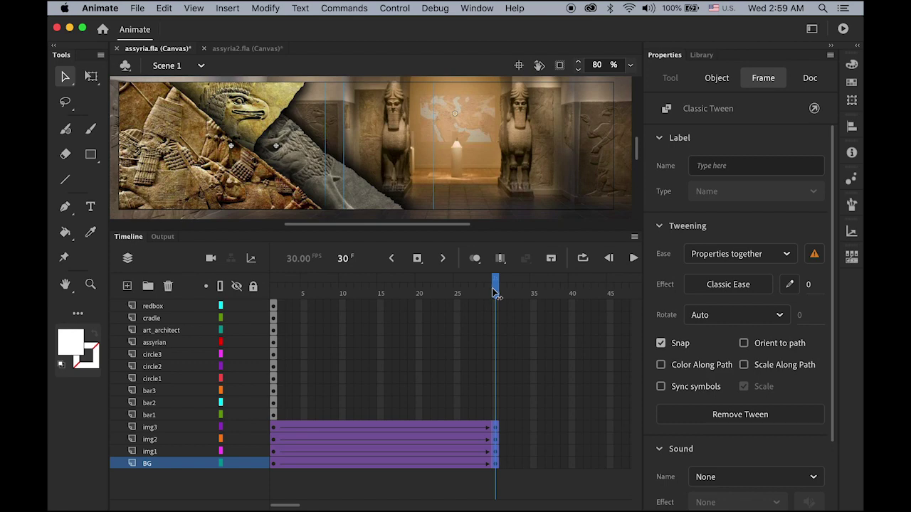
Step: Scale the img1 image in frame 1 to 150% and scrub the timeline to check its tween
{"action": "left_click_drag", "start_coordinate": [494, 293], "coordinate": [274, 307]}
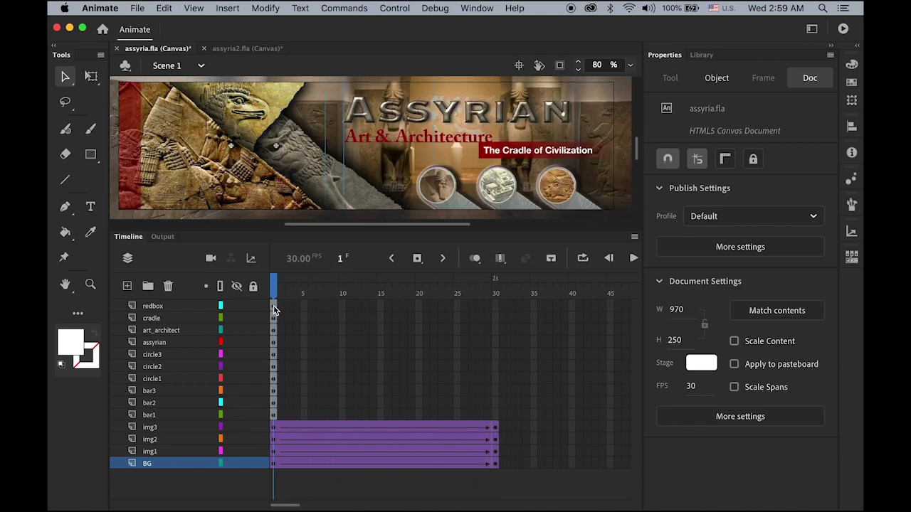
{"action": "left_click", "coordinate": [155, 452]}
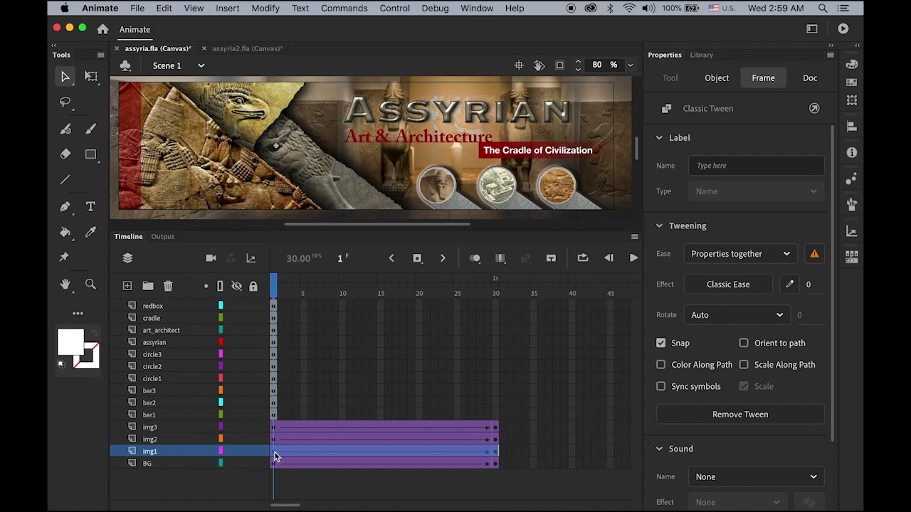
{"action": "left_click", "coordinate": [275, 452]}
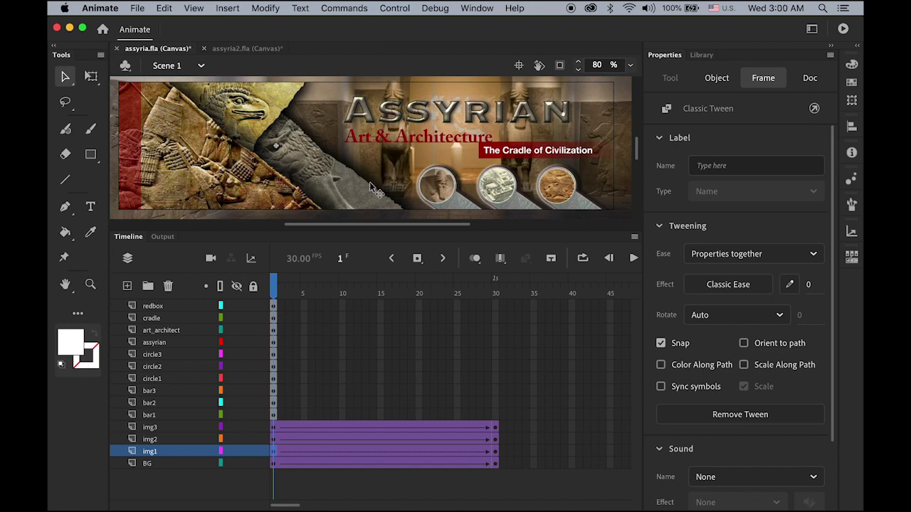
{"action": "key", "text": "super+minus"}
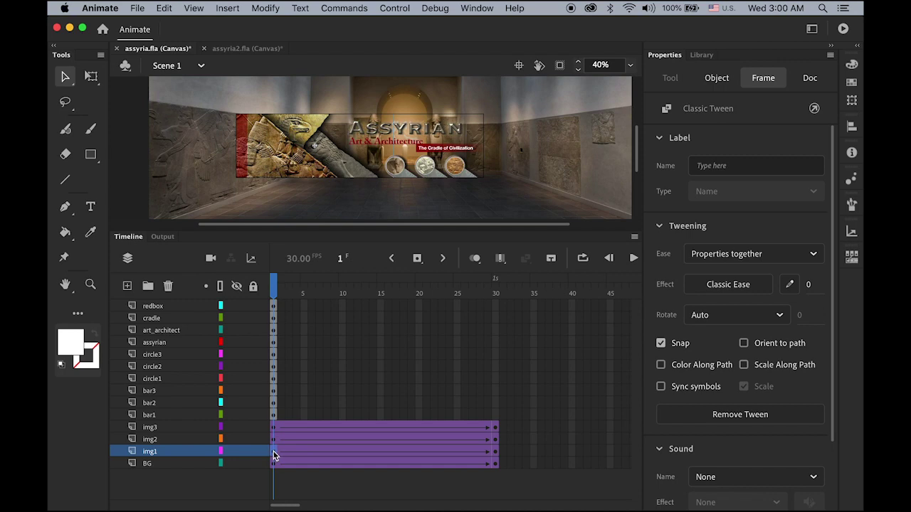
{"action": "left_click", "coordinate": [352, 165]}
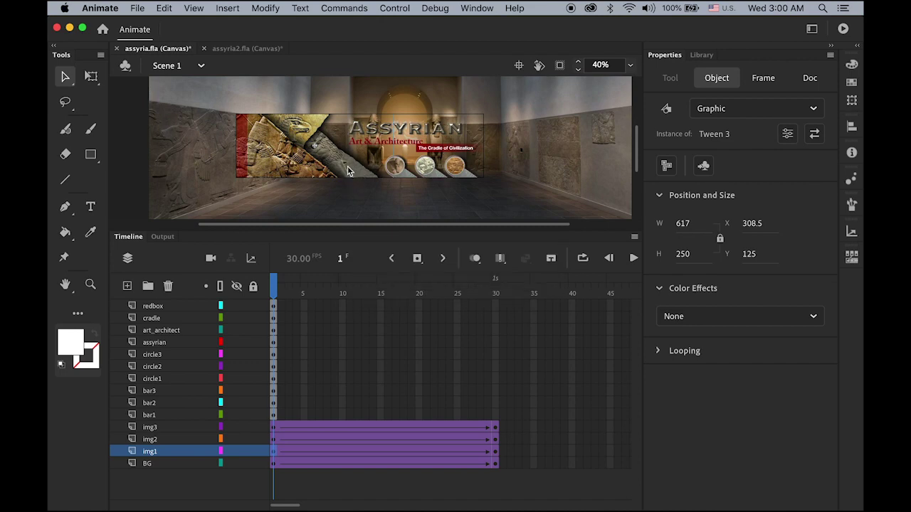
{"action": "left_click", "coordinate": [347, 165]}
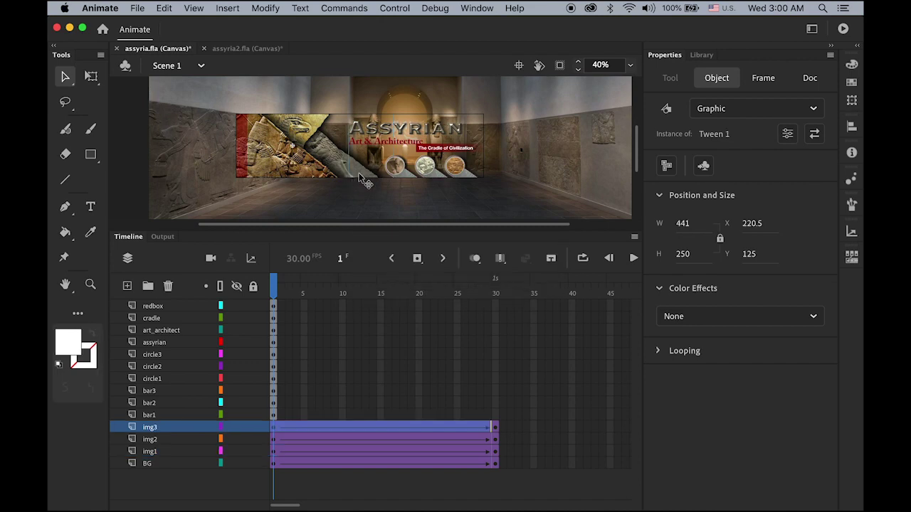
{"action": "left_click", "coordinate": [359, 174]}
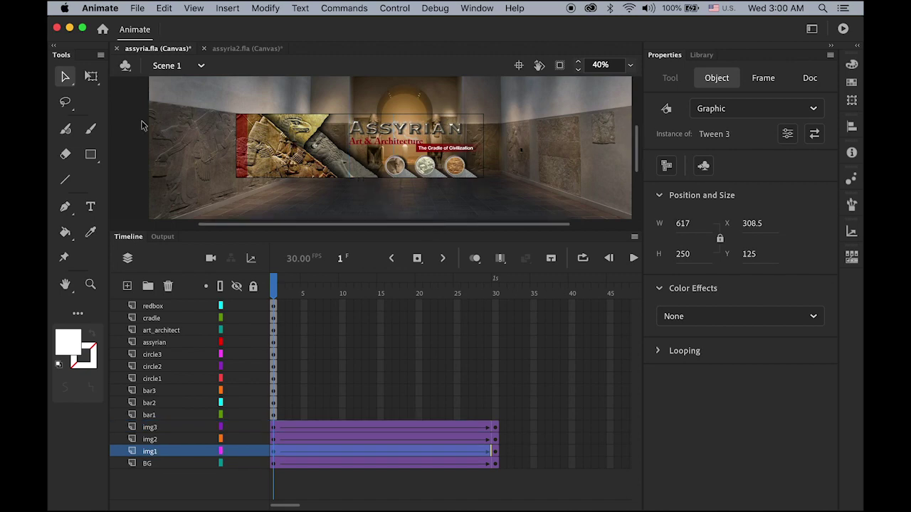
{"action": "left_click", "coordinate": [851, 101]}
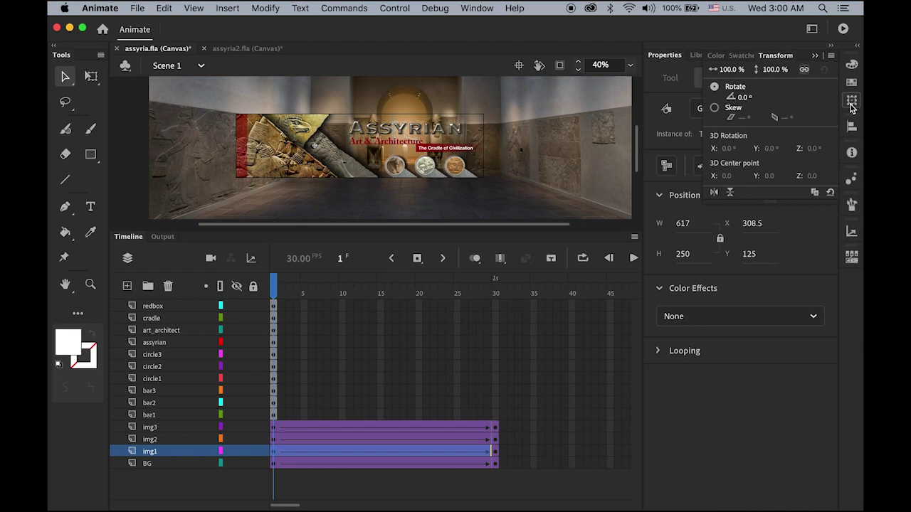
{"action": "left_click", "coordinate": [726, 70]}
{"action": "type", "text": "150"}
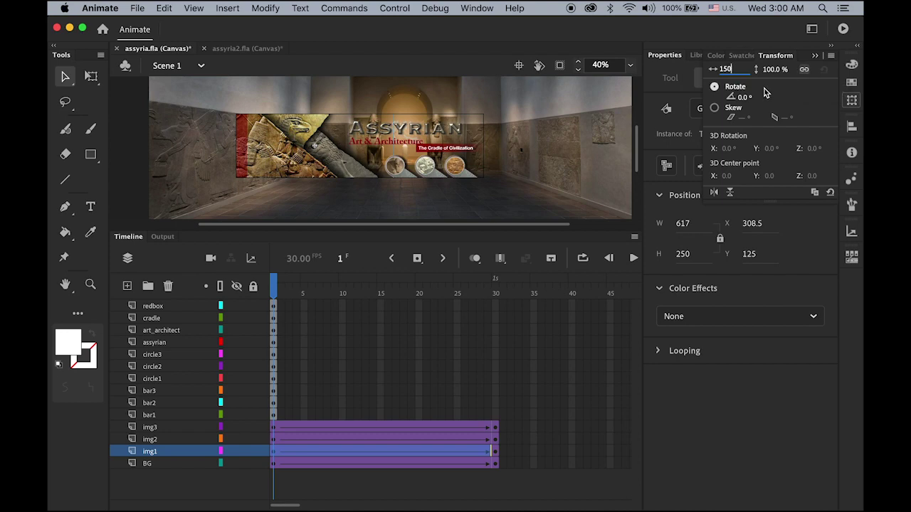
{"action": "key", "text": "Return"}
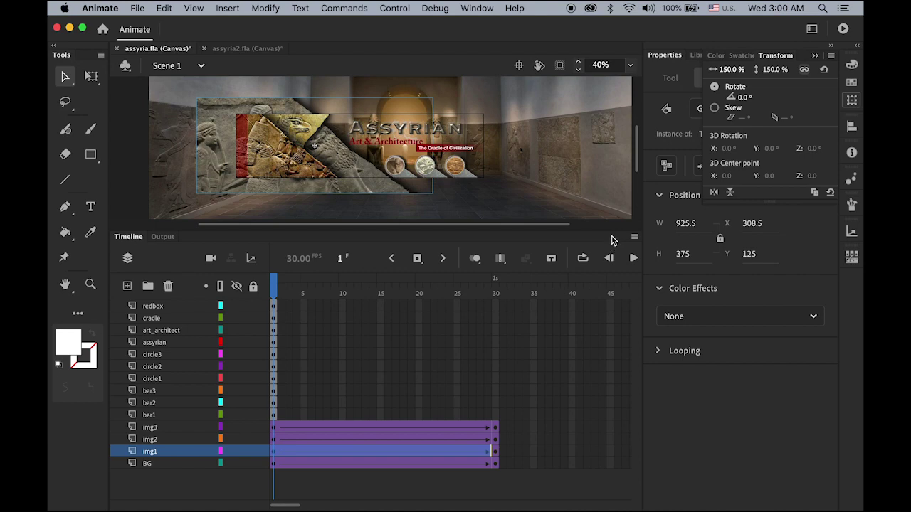
{"action": "left_click_drag", "start_coordinate": [275, 295], "coordinate": [271, 334]}
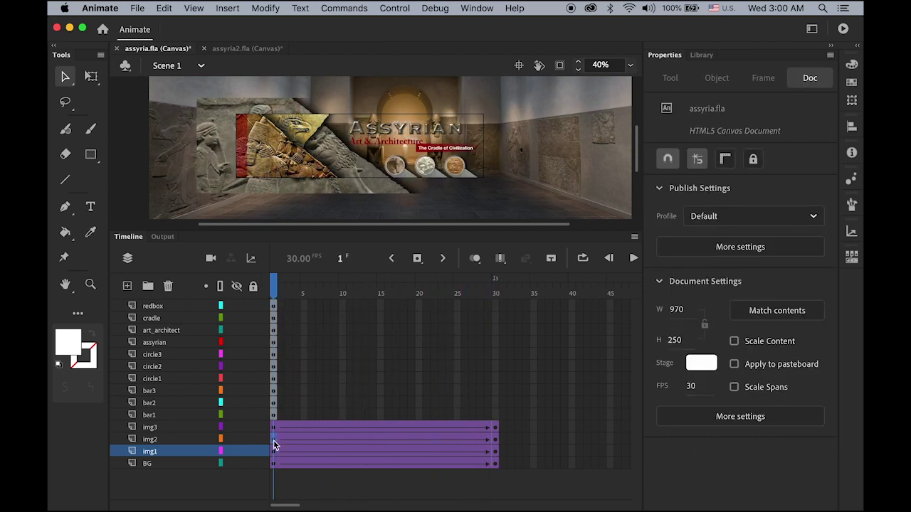
Step: Lock the img3 and img1 layers, and scale the img2 image in frame 1 to 150%
{"action": "left_click", "coordinate": [274, 445]}
{"action": "left_click", "coordinate": [316, 120]}
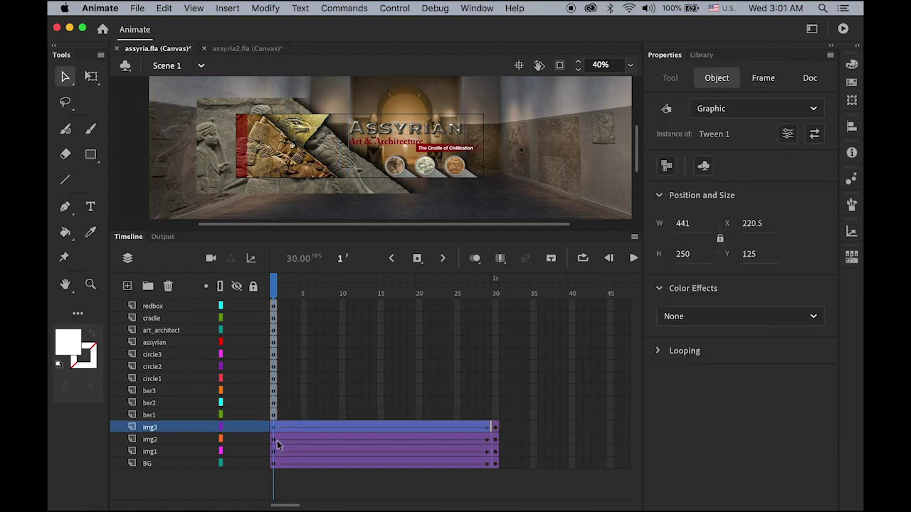
{"action": "left_click", "coordinate": [277, 440]}
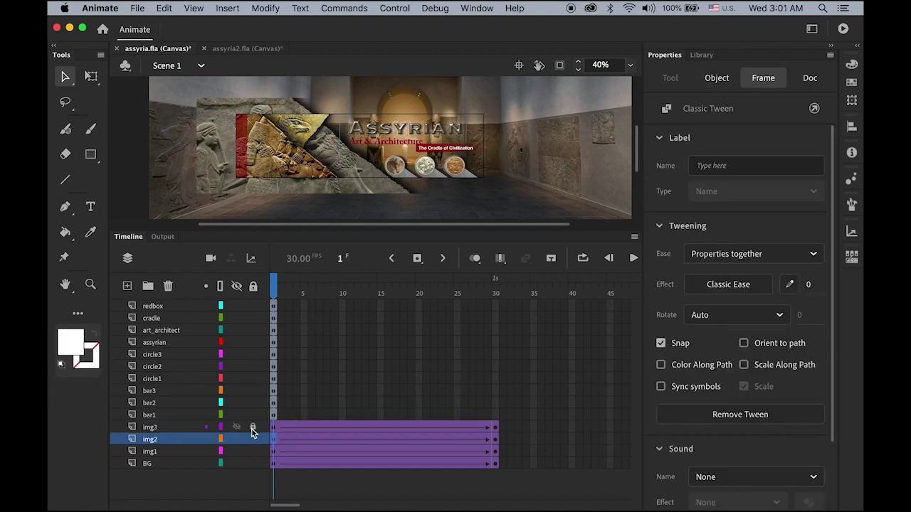
{"action": "left_click", "coordinate": [253, 428]}
{"action": "left_click", "coordinate": [312, 146]}
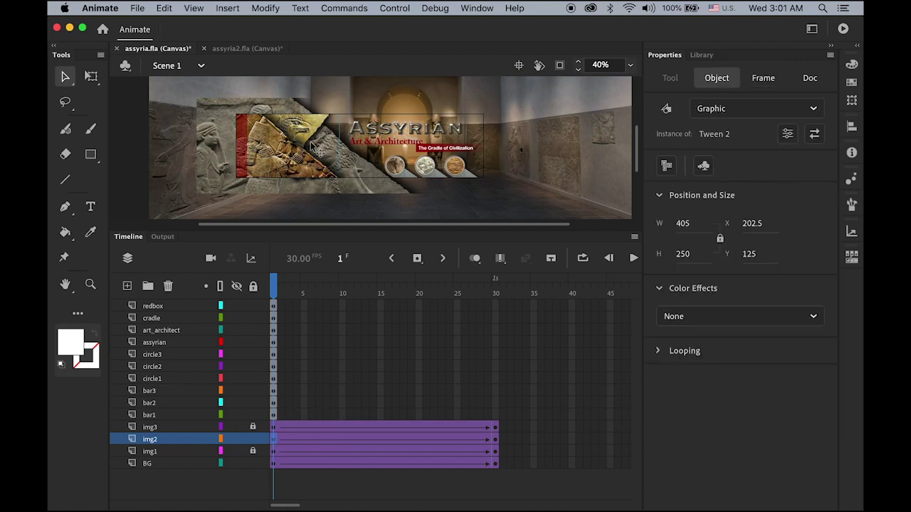
{"action": "left_click", "coordinate": [851, 100]}
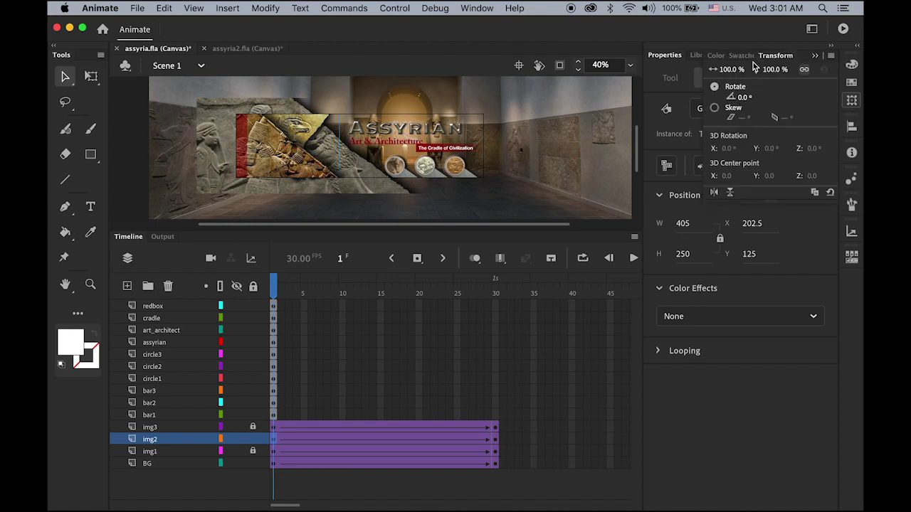
{"action": "left_click", "coordinate": [731, 69]}
{"action": "type", "text": "150"}
{"action": "key", "text": "Return"}
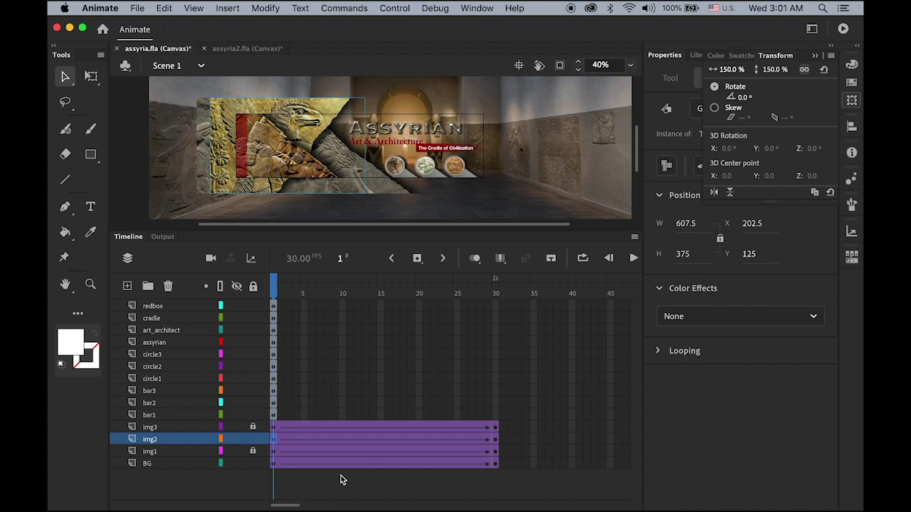
Step: Lock the img2 layer, unlock img3, and scale the img3 image in frame 1 to 150%
{"action": "left_click", "coordinate": [253, 439]}
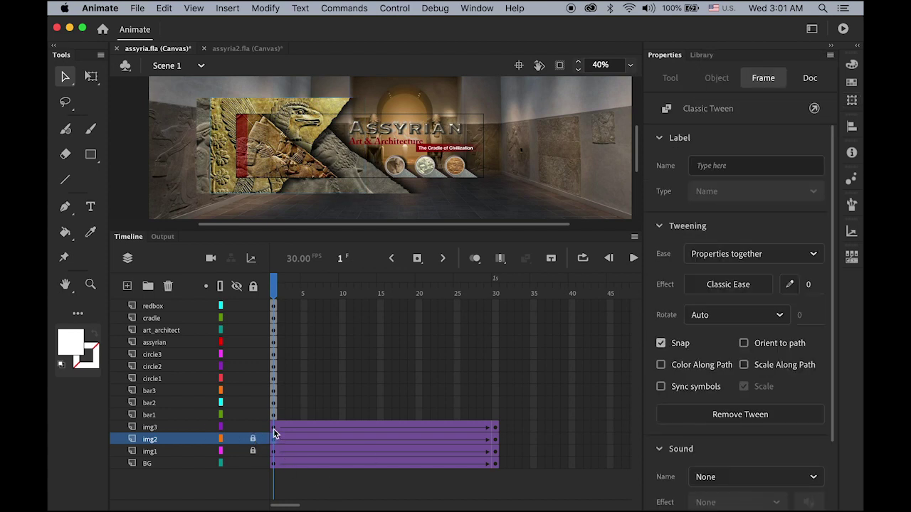
{"action": "left_click", "coordinate": [271, 427]}
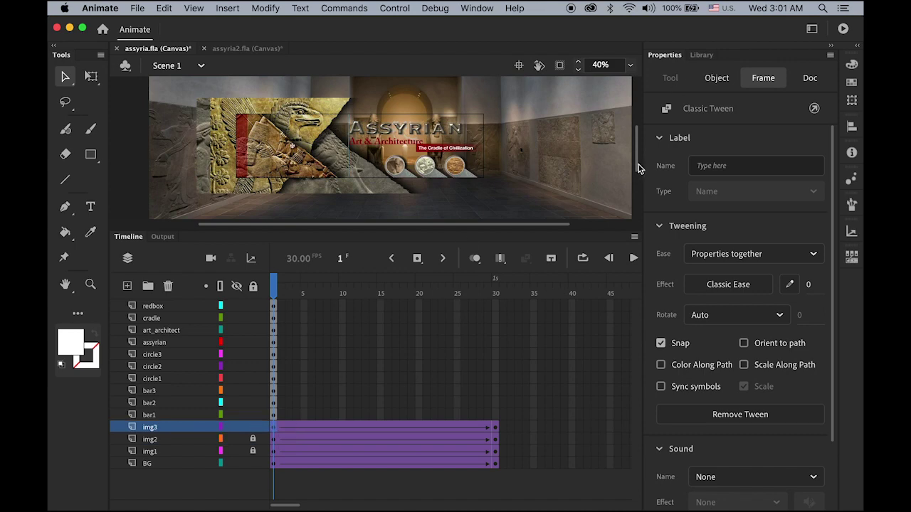
{"action": "left_click", "coordinate": [252, 155]}
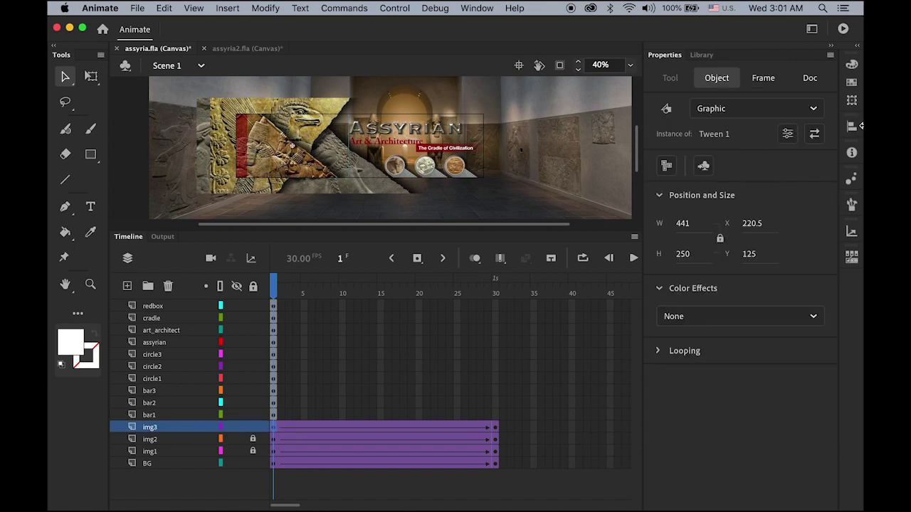
{"action": "left_click", "coordinate": [851, 101]}
{"action": "left_click", "coordinate": [727, 69]}
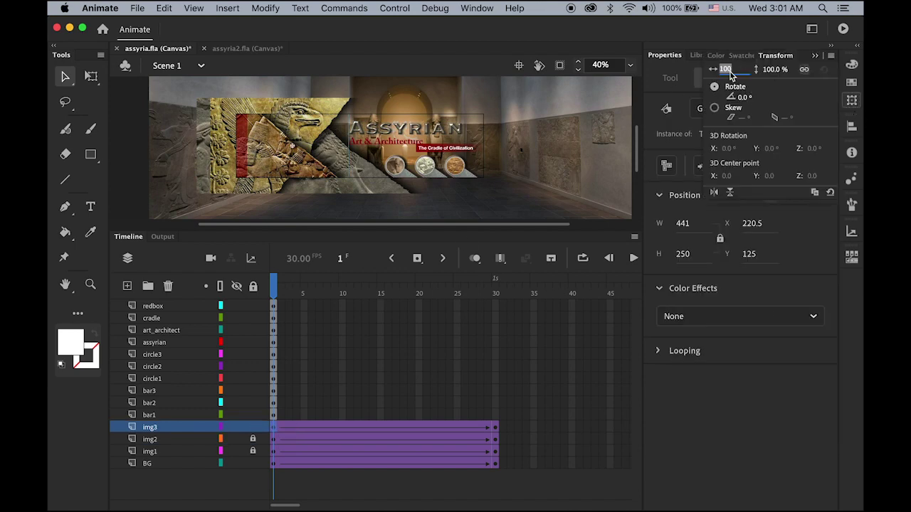
{"action": "type", "text": "150"}
{"action": "key", "text": "Return"}
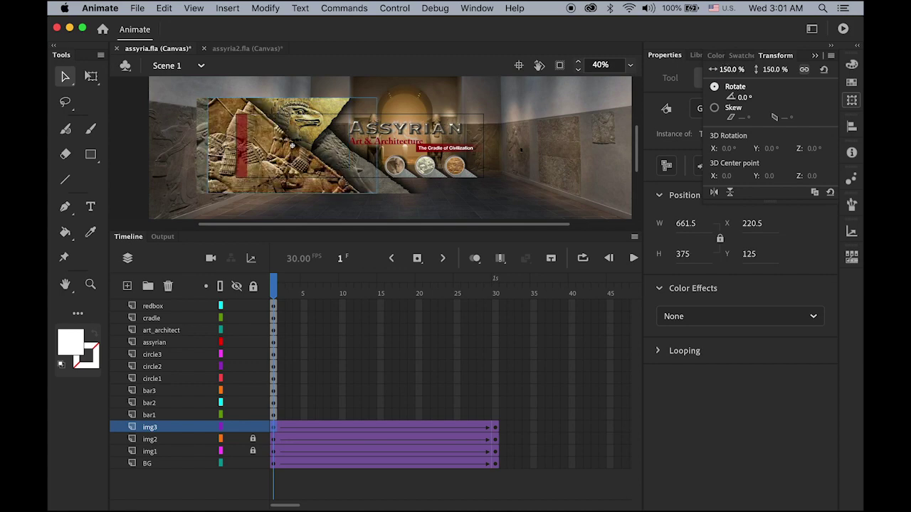
Step: Preview the scaling tweens of the three image layers and return to frame 1
{"action": "left_click", "coordinate": [253, 451]}
{"action": "left_click_drag", "start_coordinate": [276, 292], "coordinate": [289, 294]}
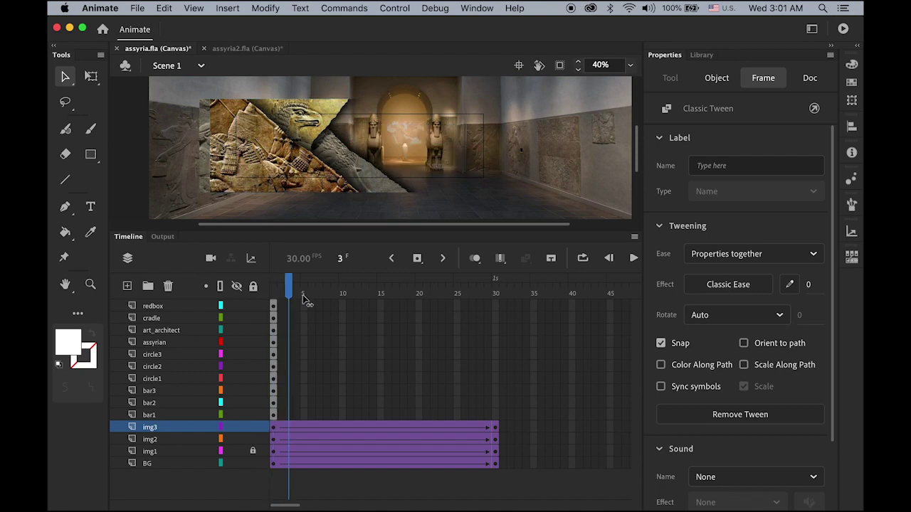
{"action": "key", "text": "Return"}
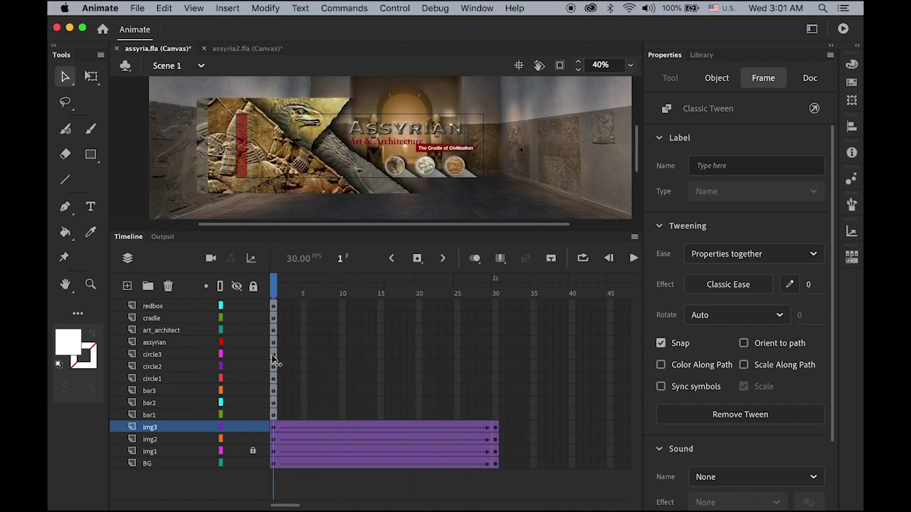
{"action": "key", "text": "Return"}
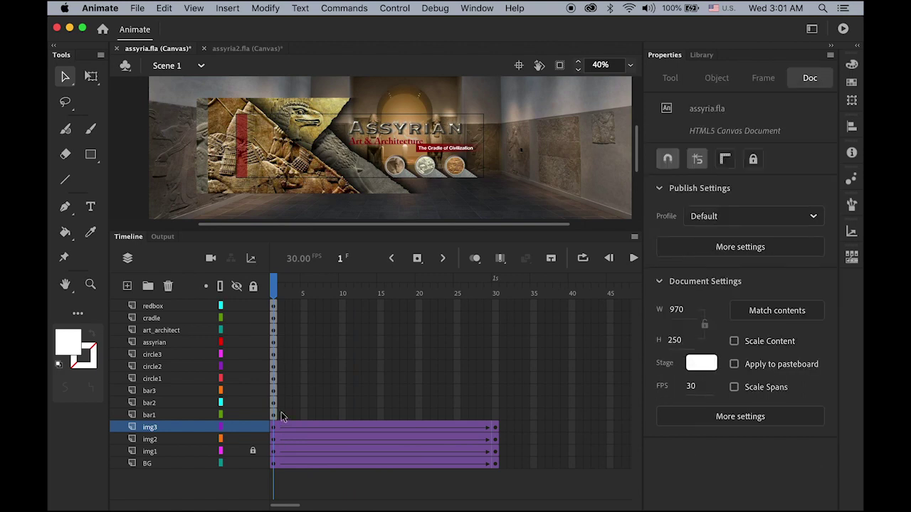
{"action": "left_click_drag", "start_coordinate": [291, 293], "coordinate": [271, 306]}
Step: Shift the img3 image in frame 1 left to about X 129.5 and scrub through its tween
{"action": "left_click", "coordinate": [277, 430]}
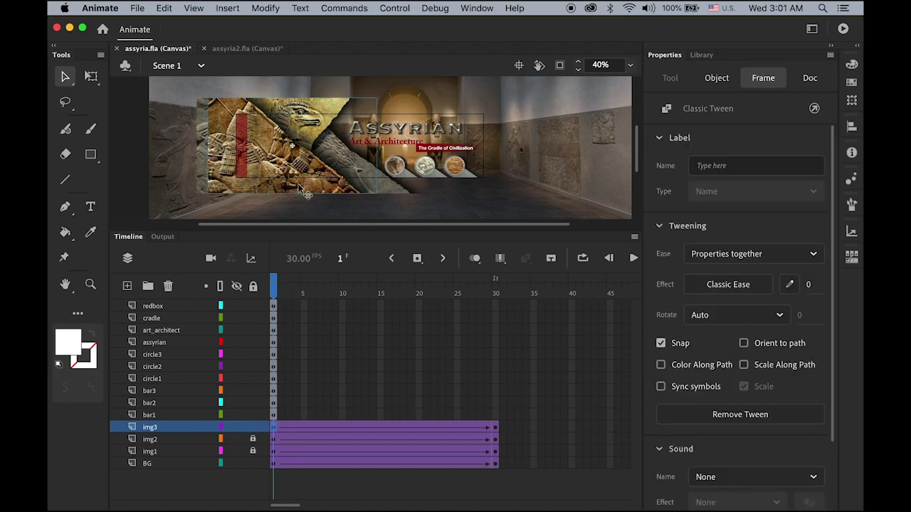
{"action": "left_click", "coordinate": [318, 196]}
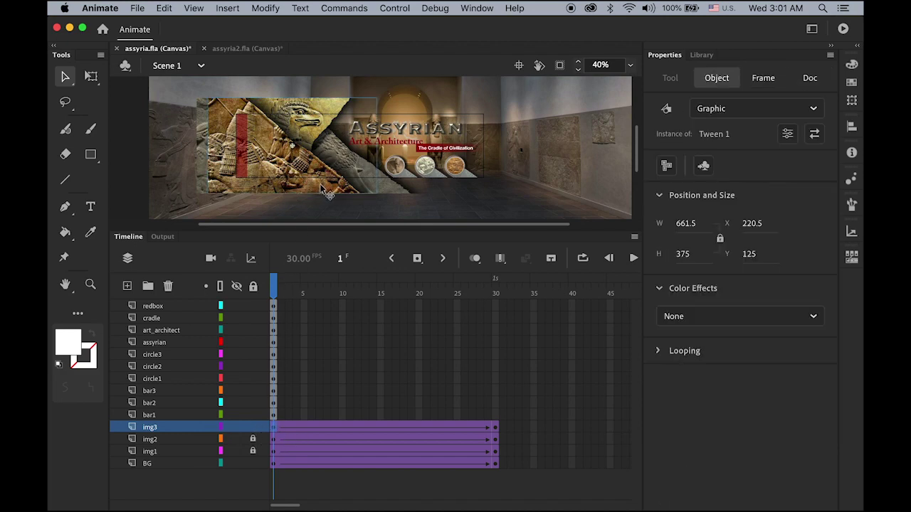
{"action": "left_click_drag", "start_coordinate": [320, 185], "coordinate": [294, 188]}
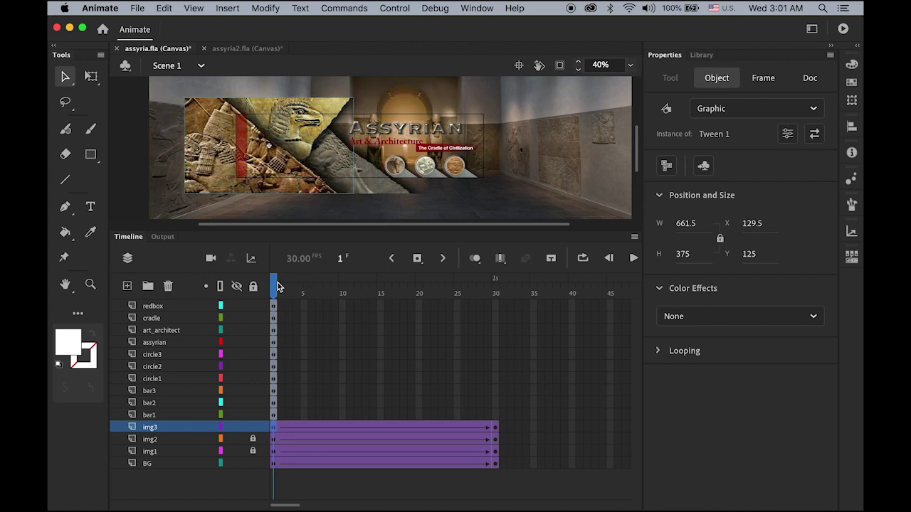
{"action": "left_click_drag", "start_coordinate": [278, 286], "coordinate": [272, 324]}
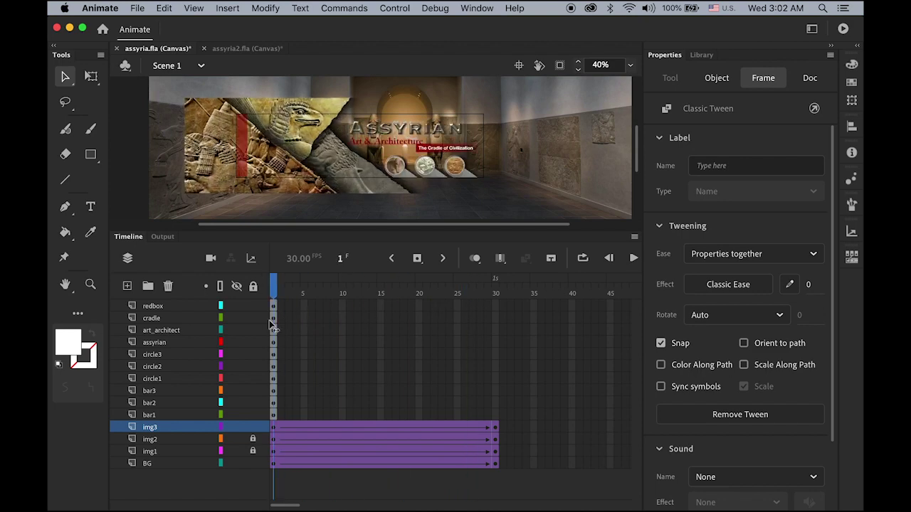
Step: With only img2 unlocked among the three image layers, move its image upward in frame 1 and scrub through the tween
{"action": "left_click", "coordinate": [274, 440]}
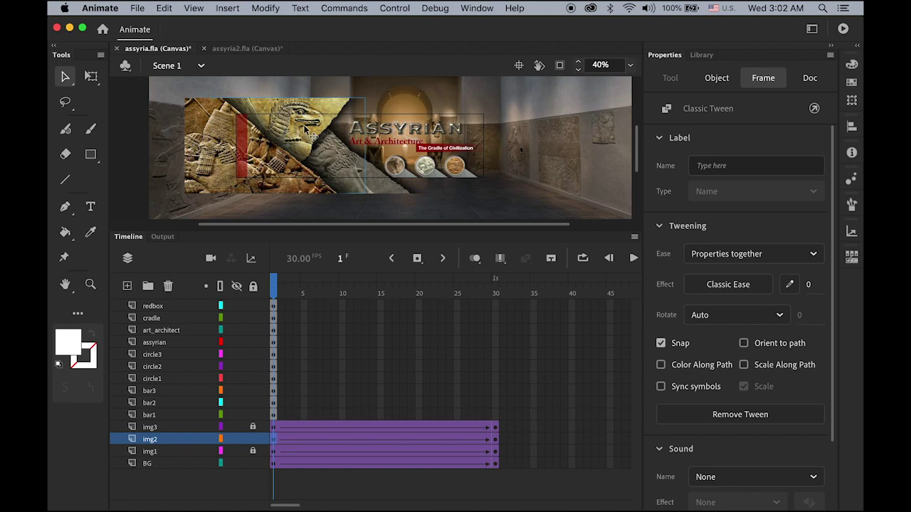
{"action": "left_click_drag", "start_coordinate": [307, 126], "coordinate": [307, 114]}
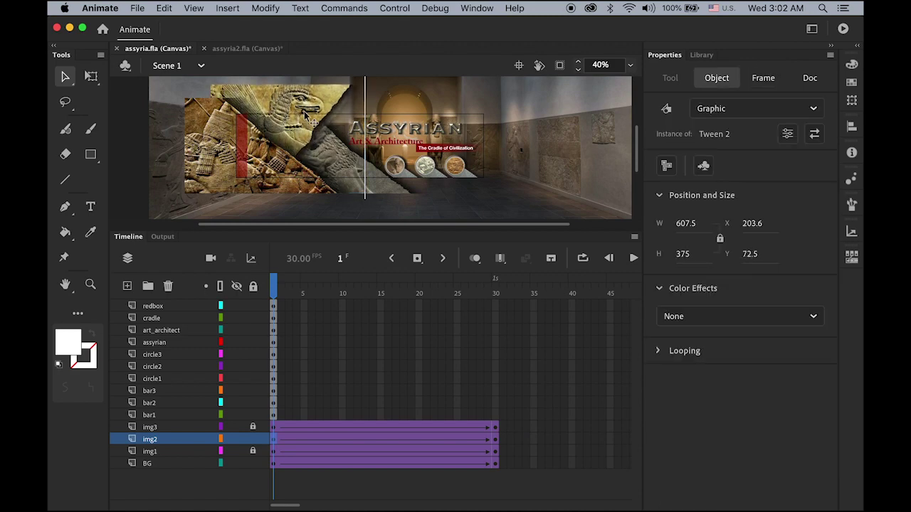
{"action": "left_click", "coordinate": [274, 303]}
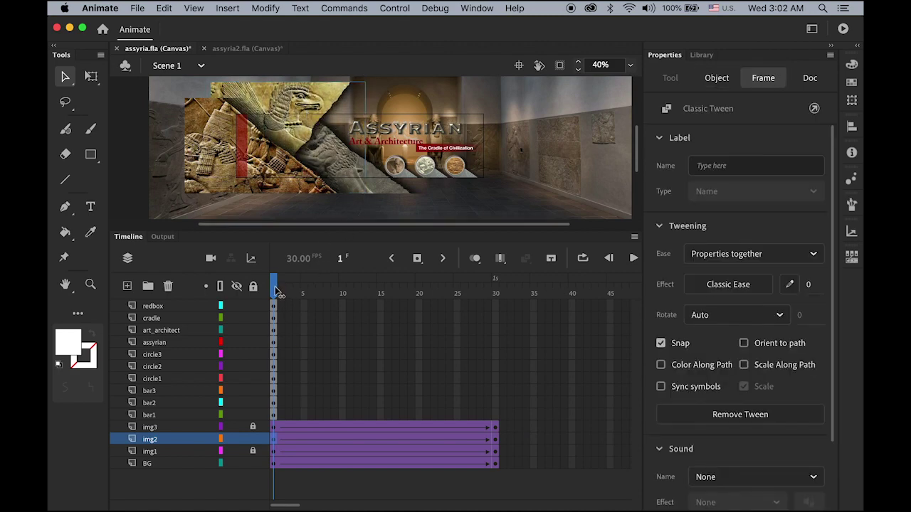
{"action": "left_click_drag", "start_coordinate": [274, 294], "coordinate": [270, 344]}
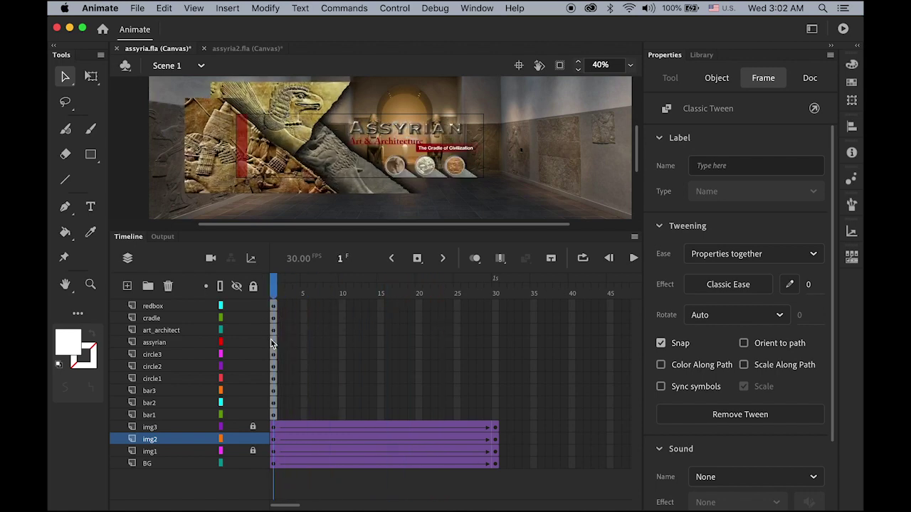
Step: Lock img2, unlock img1, move the img1 image down and to the right in frame 1, and scrub to frame 10
{"action": "left_click", "coordinate": [253, 439]}
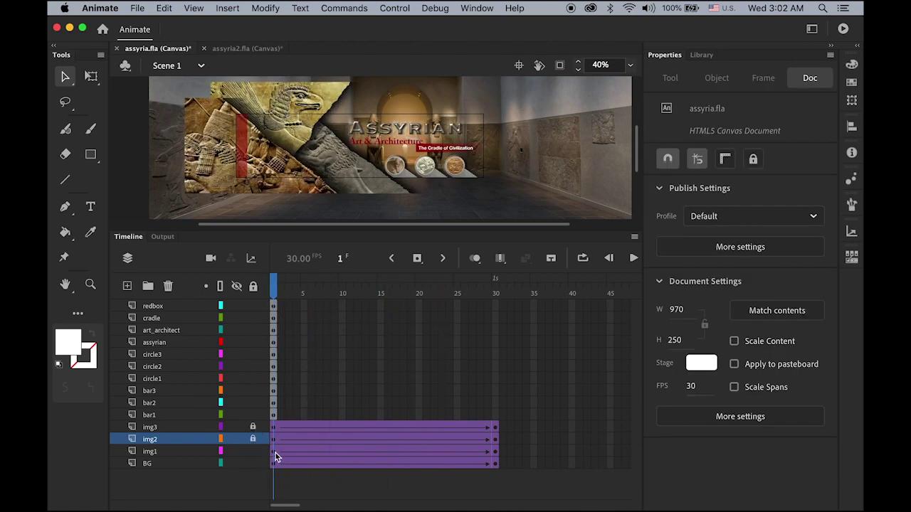
{"action": "left_click", "coordinate": [275, 453]}
{"action": "left_click_drag", "start_coordinate": [369, 182], "coordinate": [398, 193]}
{"action": "left_click_drag", "start_coordinate": [277, 288], "coordinate": [342, 331]}
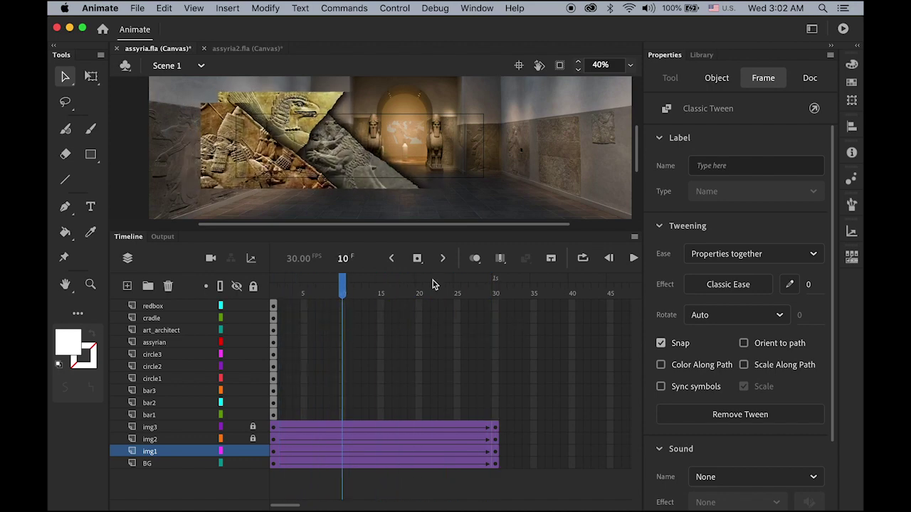
{"action": "left_click", "coordinate": [476, 211]}
{"action": "left_click", "coordinate": [475, 205]}
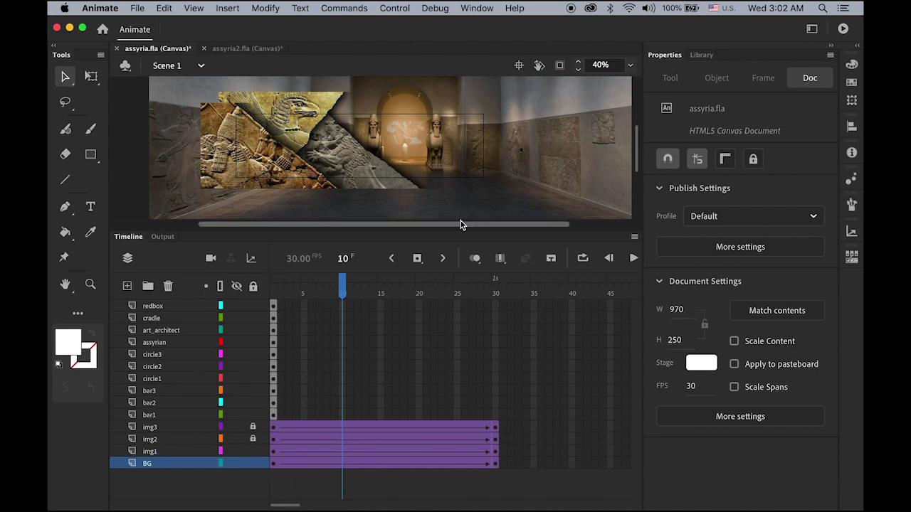
Step: In frame 30, scale the BG layer's image proportionally to 42% and move it down to about Y -116
{"action": "left_click", "coordinate": [277, 463]}
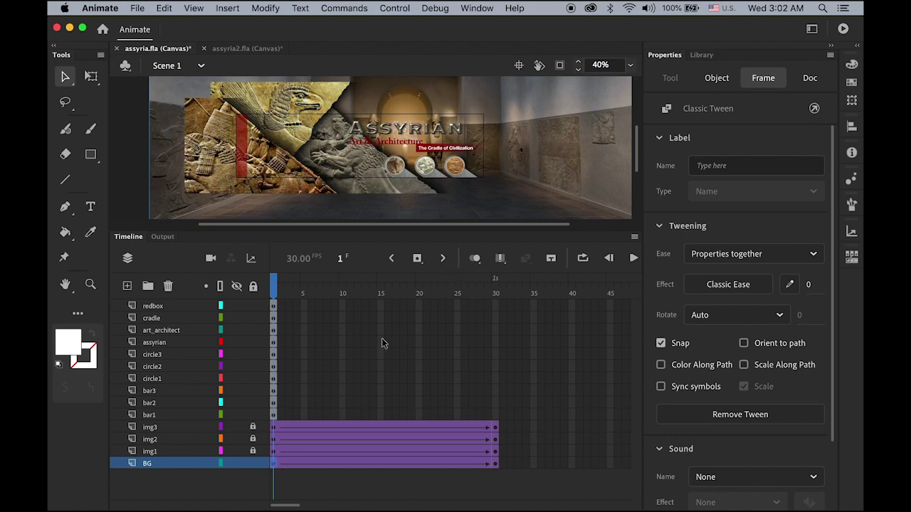
{"action": "left_click_drag", "start_coordinate": [278, 289], "coordinate": [503, 314]}
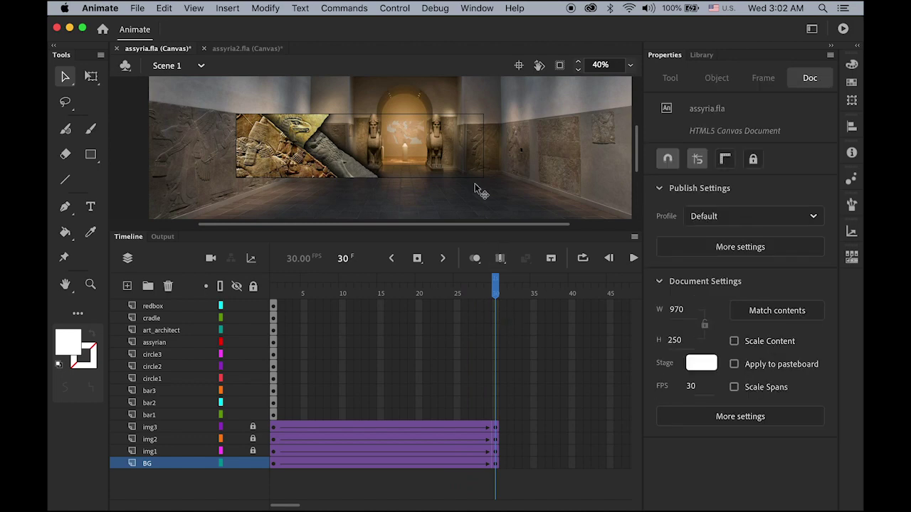
{"action": "left_click", "coordinate": [852, 102]}
{"action": "left_click", "coordinate": [494, 465]}
{"action": "left_click", "coordinate": [563, 139]}
{"action": "left_click", "coordinate": [852, 103]}
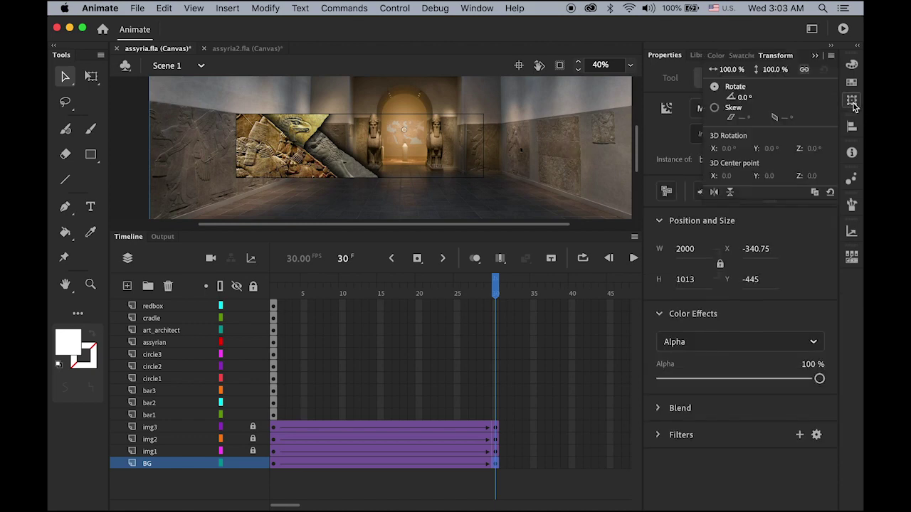
{"action": "left_click_drag", "start_coordinate": [737, 74], "coordinate": [652, 116]}
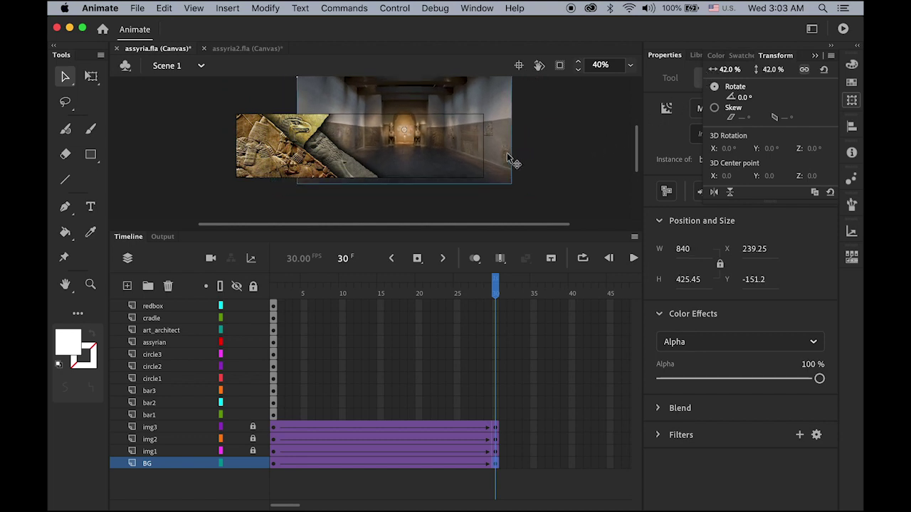
{"action": "left_click_drag", "start_coordinate": [505, 152], "coordinate": [505, 161]}
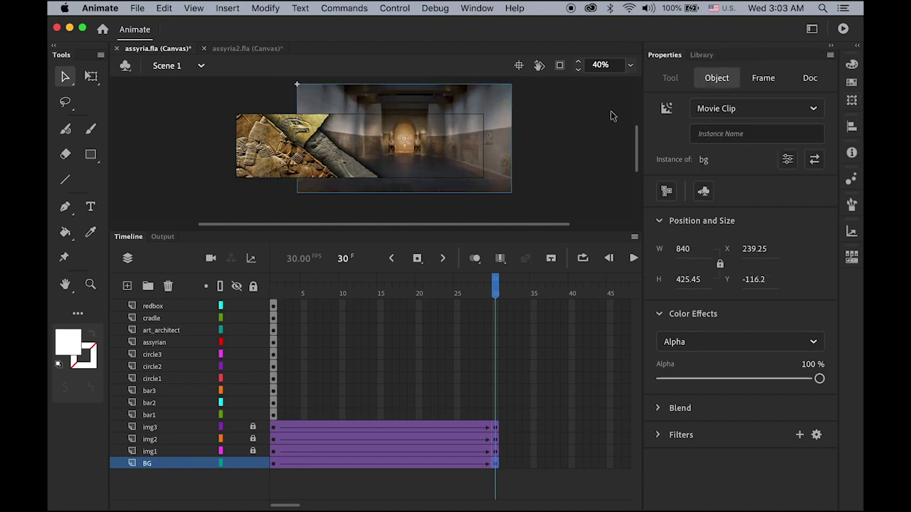
Step: Reduce the frame 30 background image to about 760 px wide, shift it to X 266.8, and preview the tween
{"action": "left_click", "coordinate": [851, 99]}
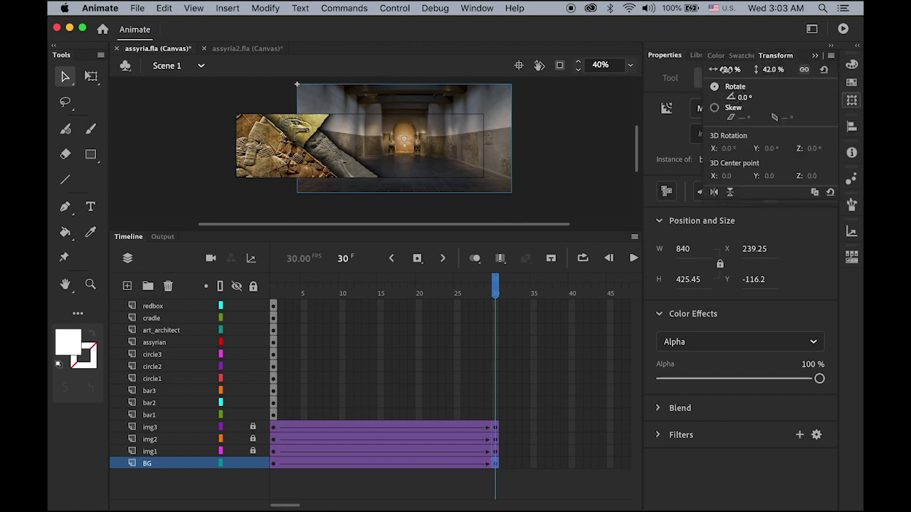
{"action": "left_click_drag", "start_coordinate": [724, 70], "coordinate": [628, 133]}
{"action": "left_click_drag", "start_coordinate": [503, 168], "coordinate": [501, 167]}
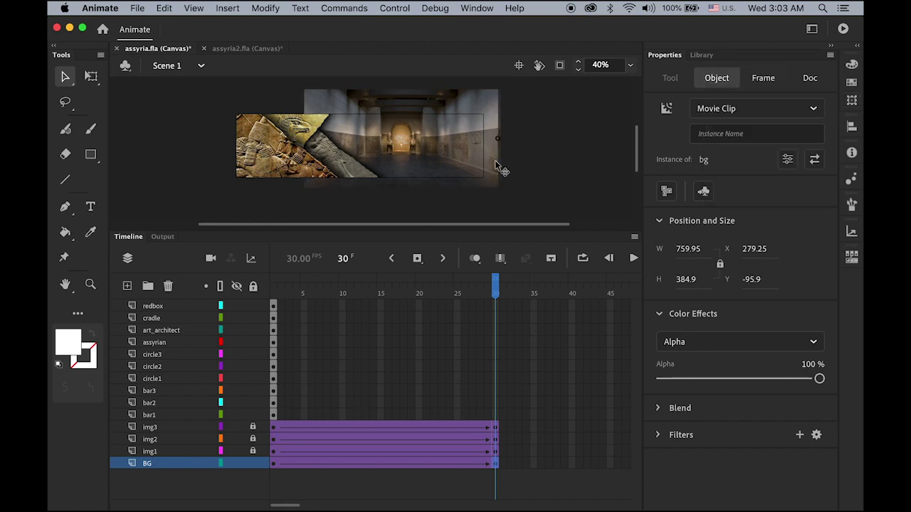
{"action": "left_click_drag", "start_coordinate": [496, 283], "coordinate": [239, 293]}
{"action": "key", "text": "Return"}
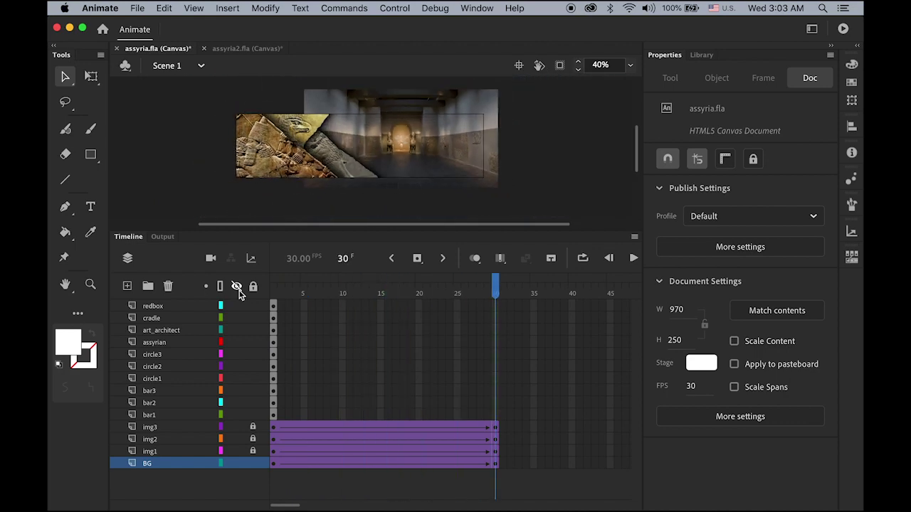
Step: Set the background image's alpha in frame 30 to 50% and scrub through the fade back to frame 1
{"action": "left_click", "coordinate": [492, 164]}
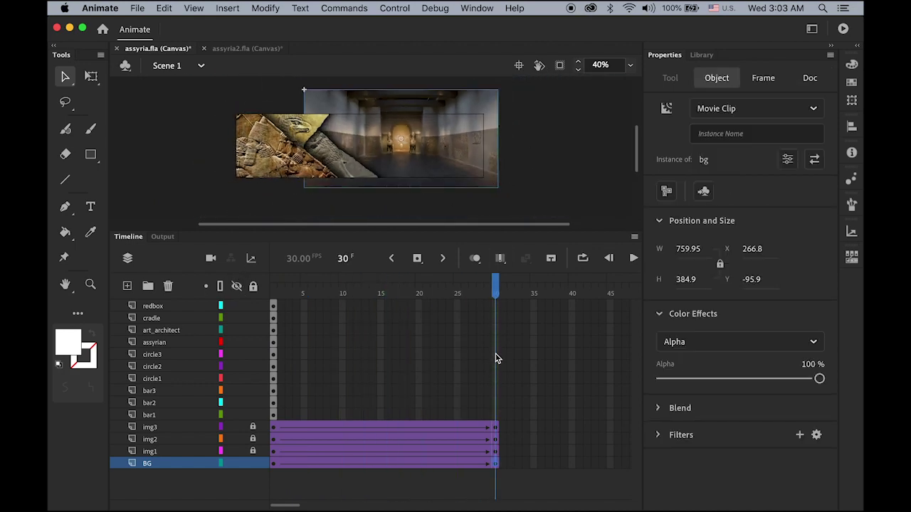
{"action": "left_click", "coordinate": [495, 467]}
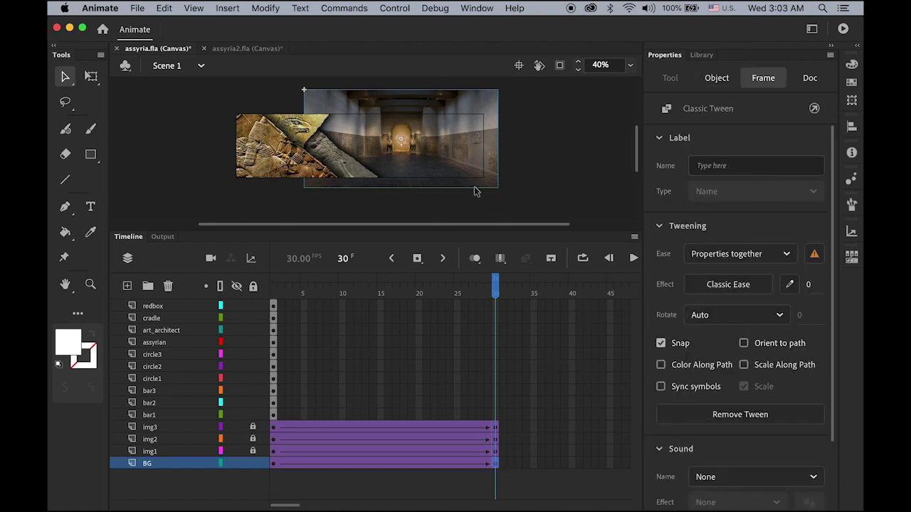
{"action": "left_click", "coordinate": [490, 162]}
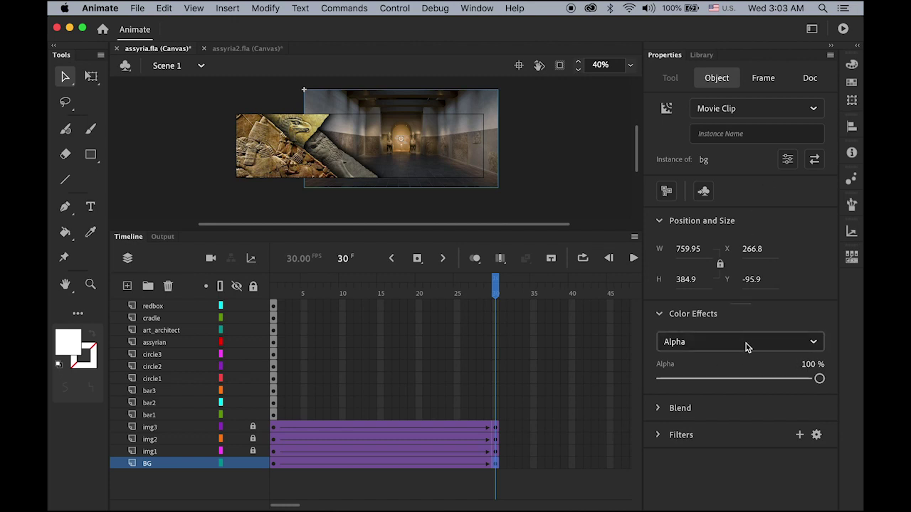
{"action": "left_click_drag", "start_coordinate": [820, 382], "coordinate": [744, 391]}
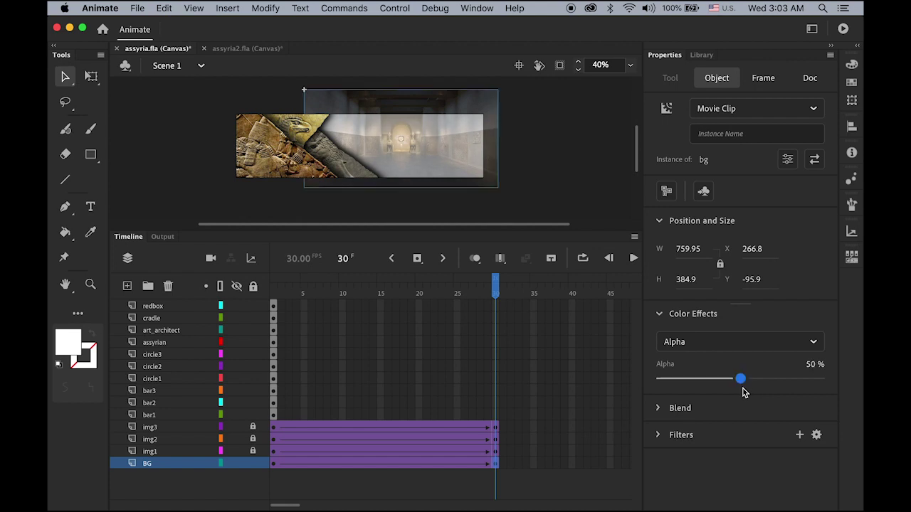
{"action": "left_click_drag", "start_coordinate": [498, 294], "coordinate": [438, 335]}
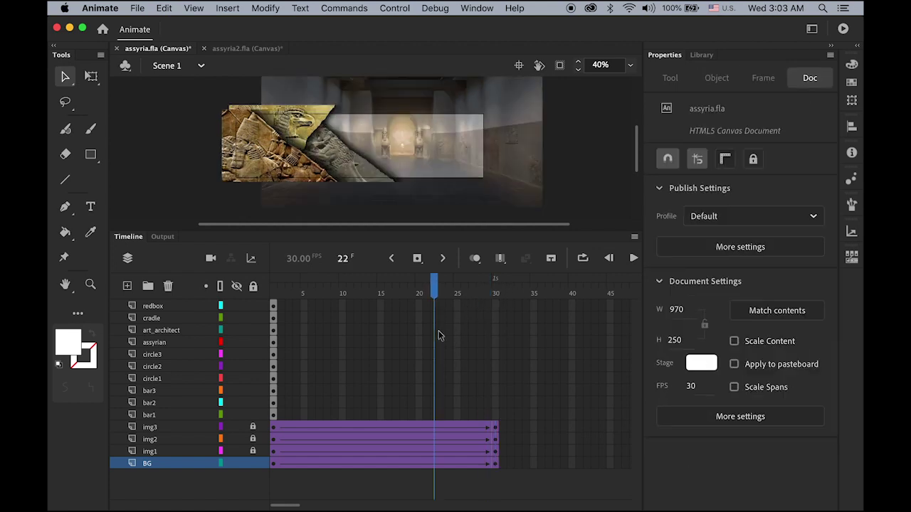
{"action": "left_click_drag", "start_coordinate": [438, 299], "coordinate": [383, 292]}
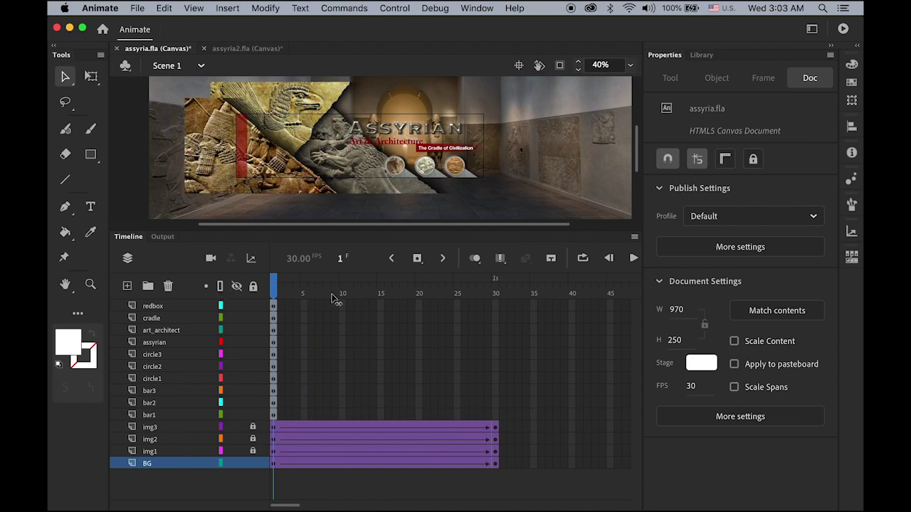
{"action": "left_click_drag", "start_coordinate": [336, 299], "coordinate": [274, 331]}
Step: Unlock the img3, img2 and img1 layers
{"action": "left_click", "coordinate": [252, 427]}
{"action": "left_click", "coordinate": [253, 439]}
{"action": "left_click", "coordinate": [253, 451]}
Step: Try to apply Ease Out Quart easing to the img3, img2, img1 and BG tweens, and play the animation
{"action": "left_click", "coordinate": [275, 428]}
{"action": "left_click", "coordinate": [274, 467], "text": "shift"}
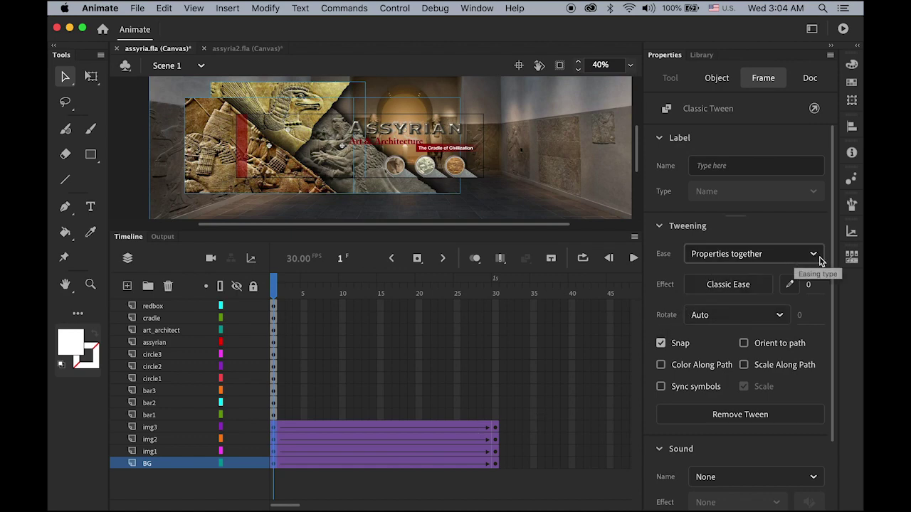
{"action": "left_click", "coordinate": [751, 290]}
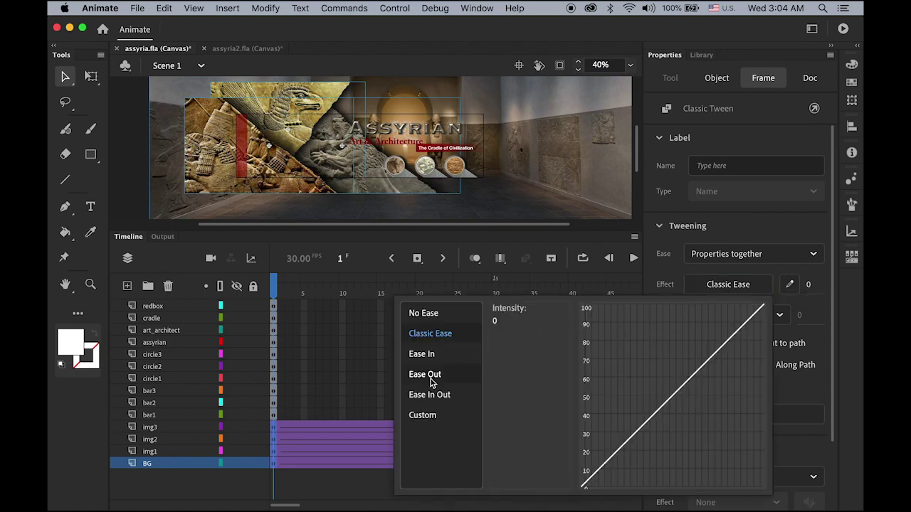
{"action": "left_click", "coordinate": [431, 396]}
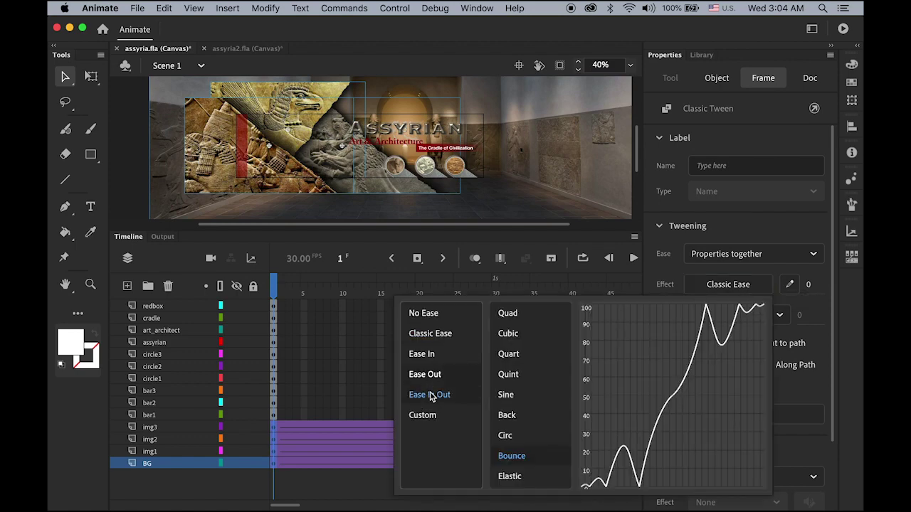
{"action": "left_click", "coordinate": [430, 375]}
{"action": "left_click", "coordinate": [513, 355]}
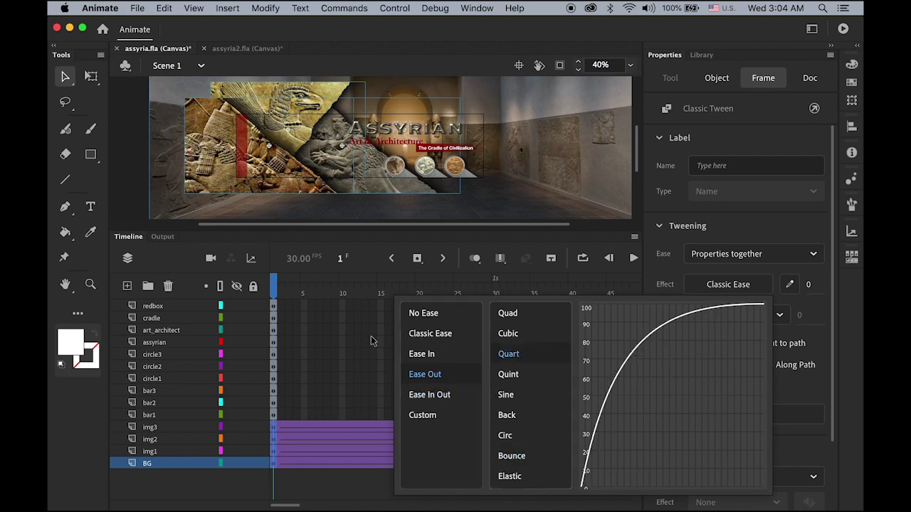
{"action": "left_click", "coordinate": [370, 338]}
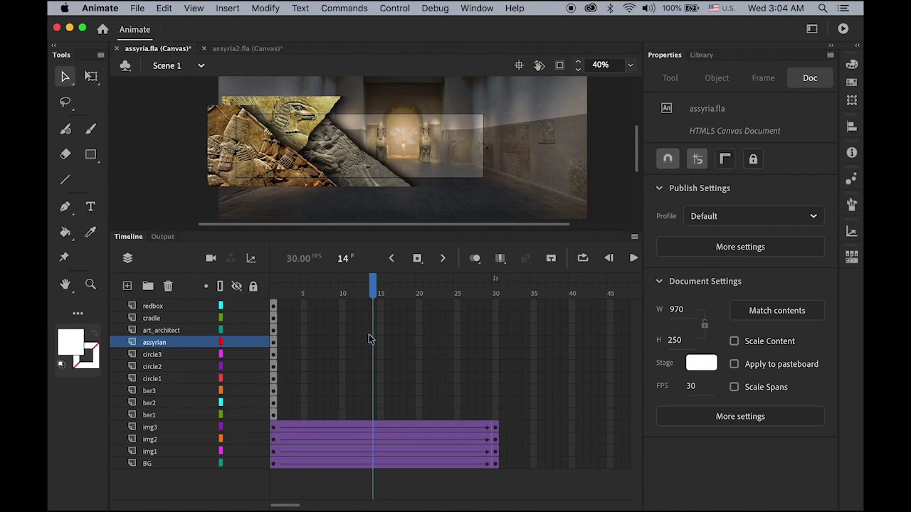
{"action": "key", "text": "Return"}
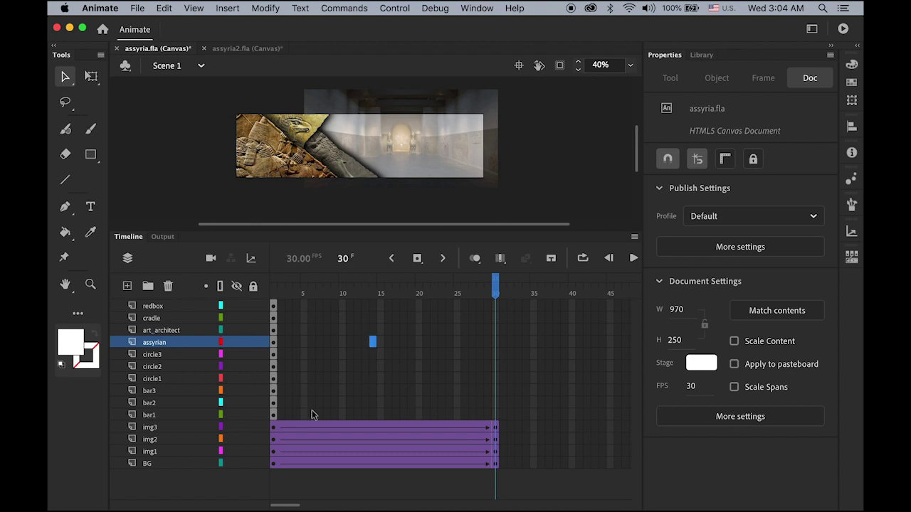
Step: Select the img3, img2, img1 and BG tweens in frame 1, set their classic ease to 100, and play the animation
{"action": "left_click", "coordinate": [272, 429]}
{"action": "left_click_drag", "start_coordinate": [273, 432], "coordinate": [274, 464]}
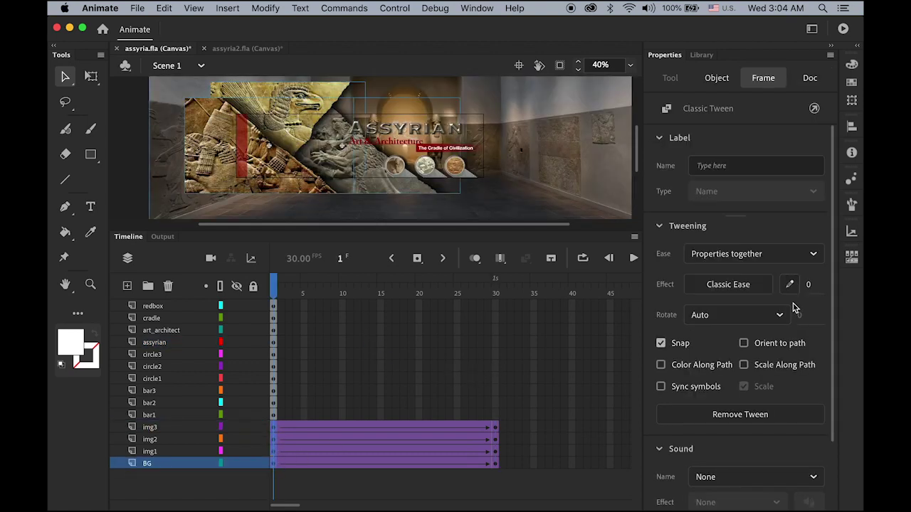
{"action": "left_click", "coordinate": [752, 287]}
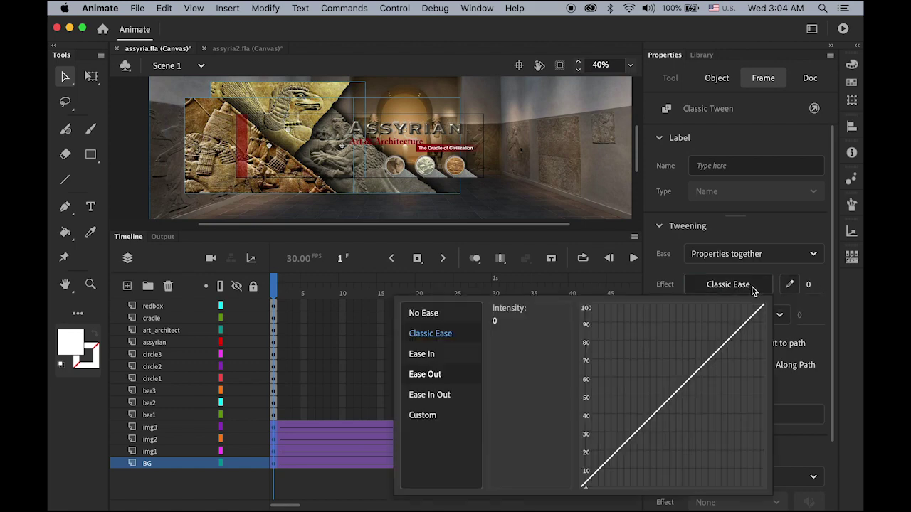
{"action": "left_click", "coordinate": [809, 285]}
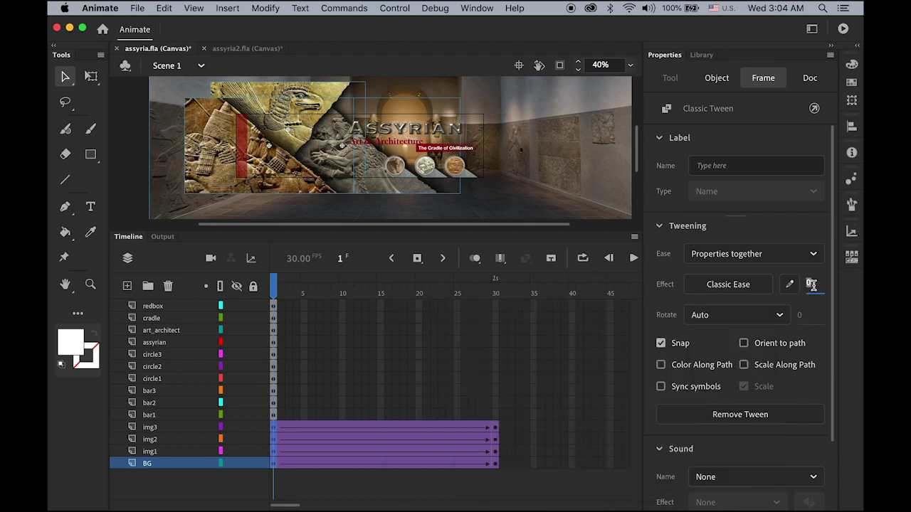
{"action": "left_click", "coordinate": [740, 291]}
{"action": "left_click_drag", "start_coordinate": [809, 287], "coordinate": [862, 284]}
{"action": "key", "text": "Return"}
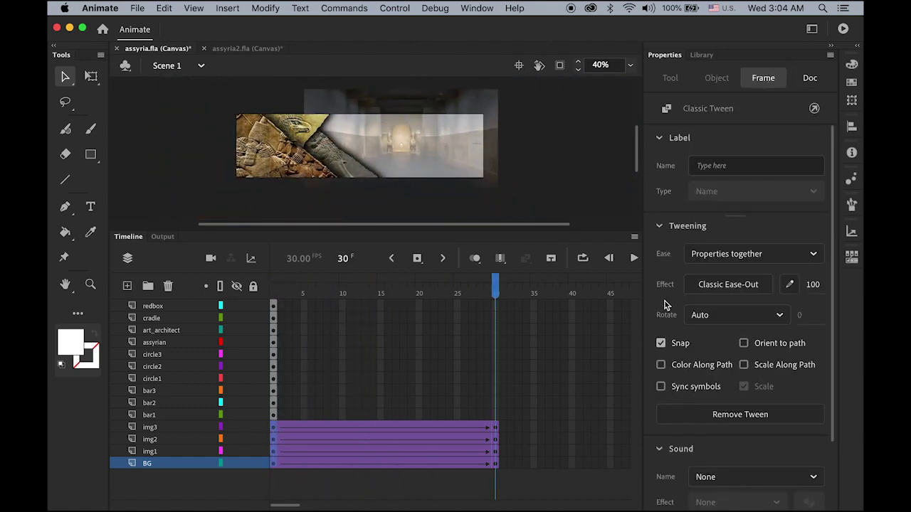
Step: Set the classic ease of the four selected tweens to -100 and play the animation repeatedly
{"action": "left_click_drag", "start_coordinate": [814, 286], "coordinate": [655, 293]}
{"action": "key", "text": "Return"}
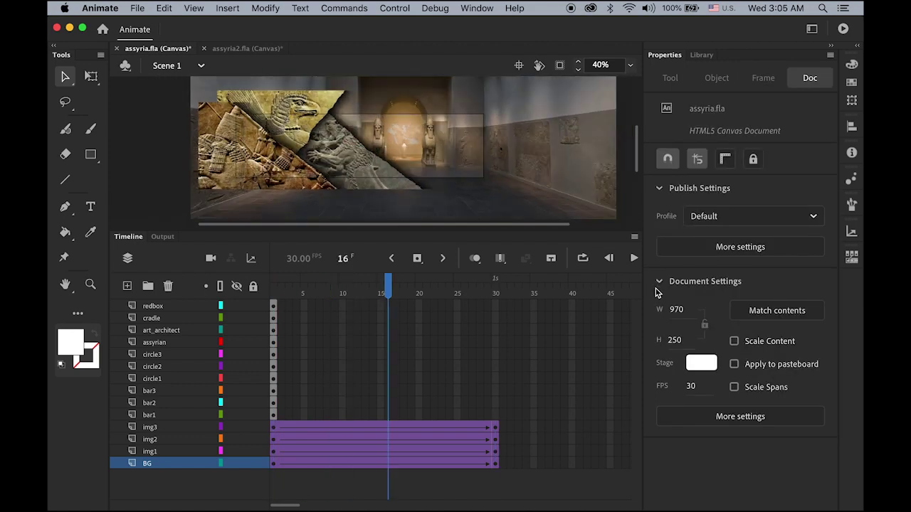
{"action": "key", "text": "Return"}
{"action": "key", "text": "Return"}
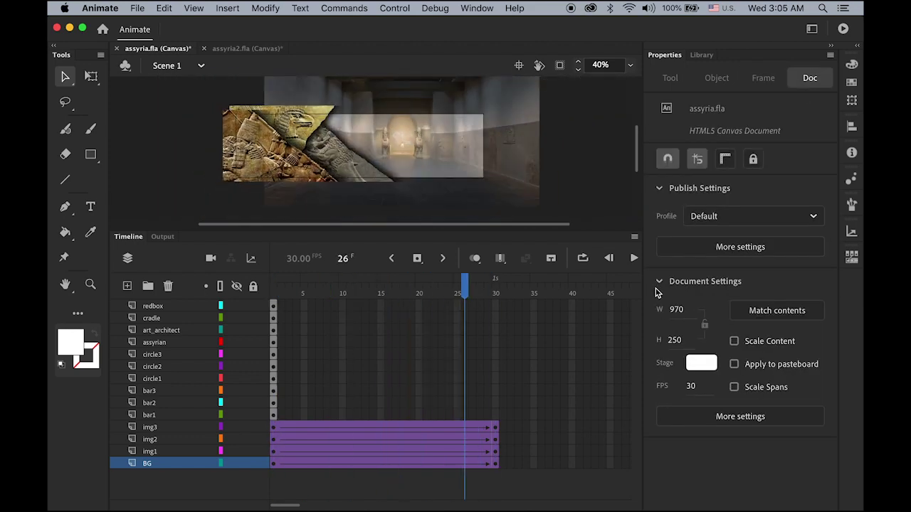
{"action": "key", "text": "Return"}
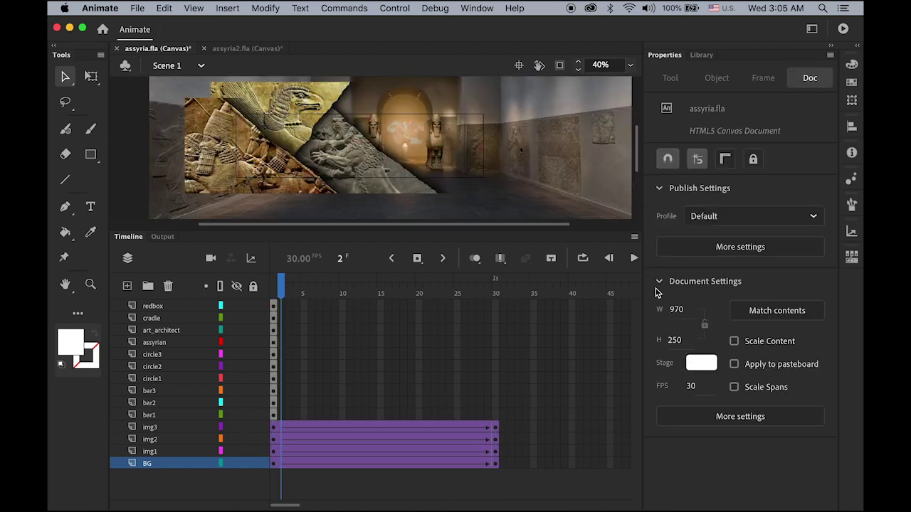
{"action": "key", "text": "Return"}
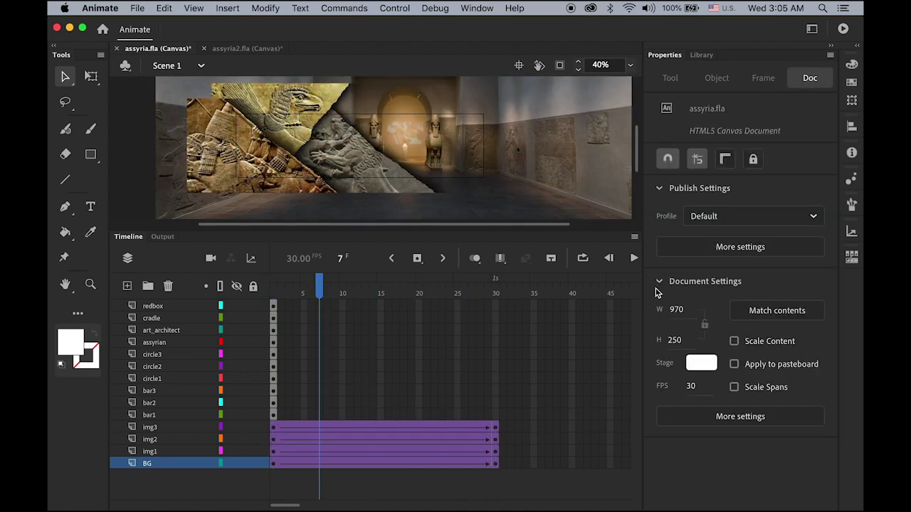
{"action": "key", "text": "Return"}
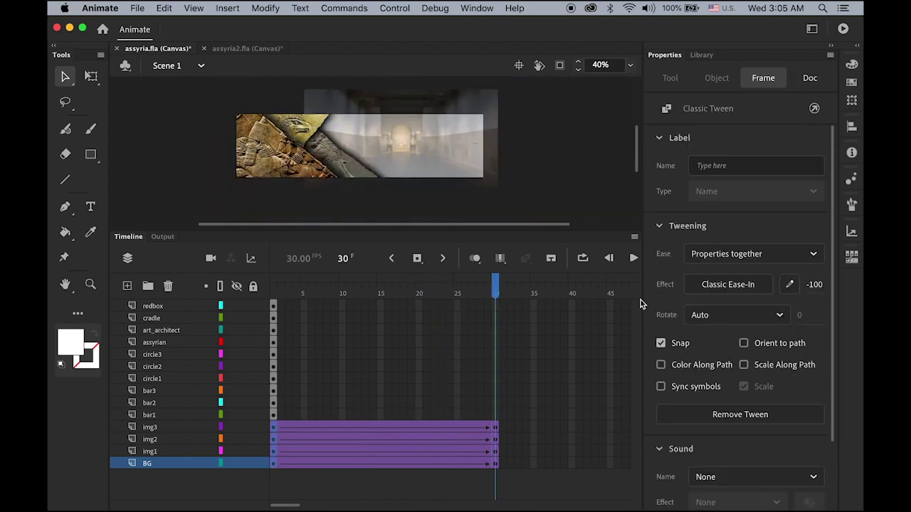
Step: Move the first-frame keyframes of bar1, bar2 and bar3 together to frame 30
{"action": "left_click", "coordinate": [173, 416]}
{"action": "left_click", "coordinate": [162, 403]}
{"action": "left_click", "coordinate": [160, 391]}
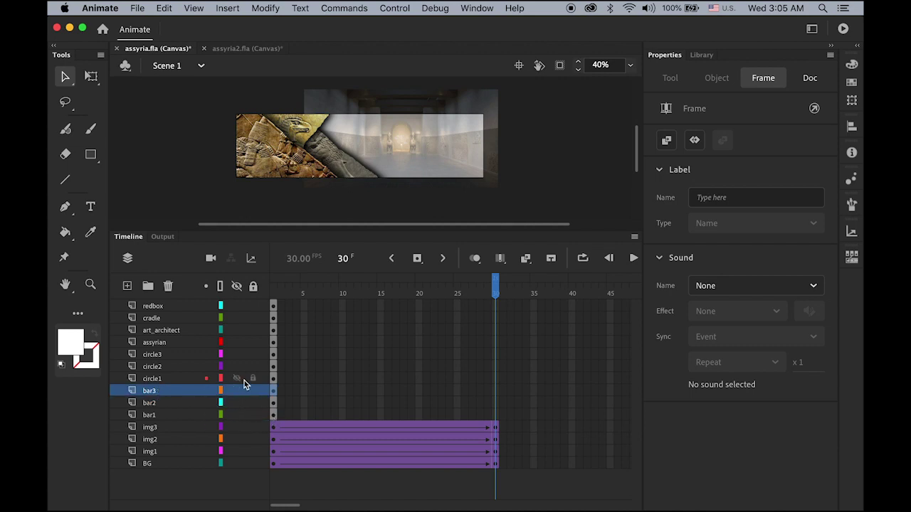
{"action": "left_click", "coordinate": [274, 392]}
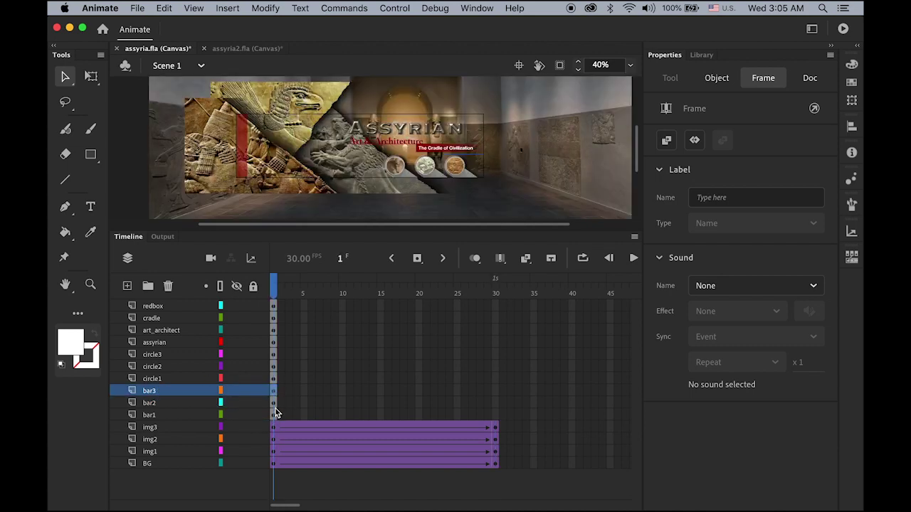
{"action": "left_click", "coordinate": [275, 416]}
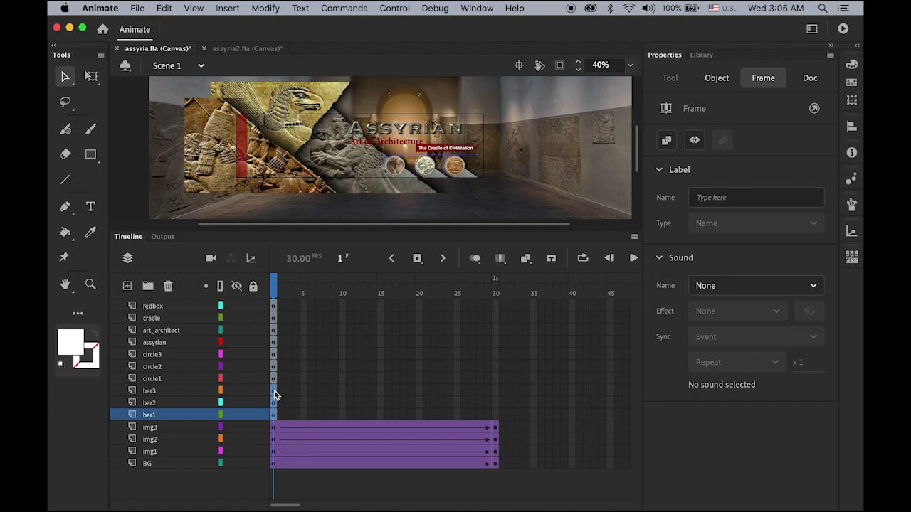
{"action": "left_click_drag", "start_coordinate": [292, 391], "coordinate": [417, 394]}
{"action": "key", "text": "F5"}
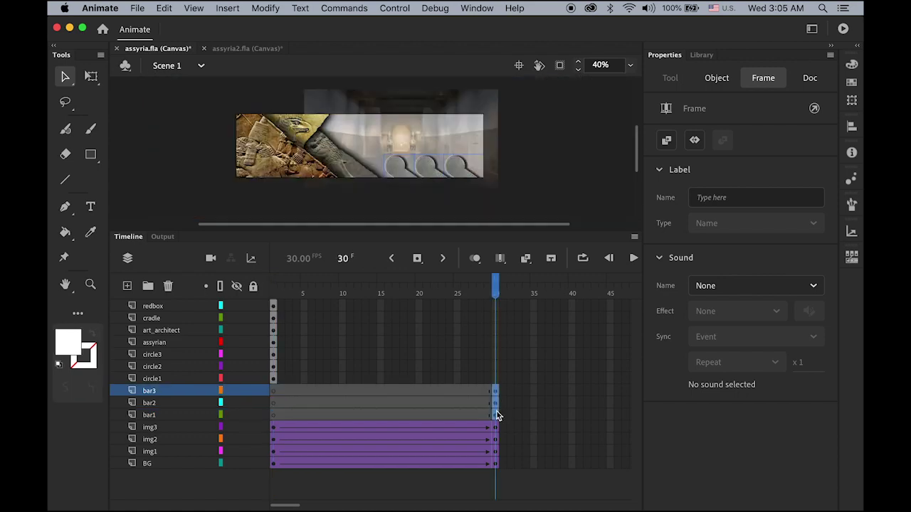
Step: Create classic tweens on bar1, bar2 and bar3 starting at frame 30 and insert their end keyframes at frame 40
{"action": "left_click", "coordinate": [459, 292]}
{"action": "left_click", "coordinate": [495, 294]}
{"action": "left_click_drag", "start_coordinate": [496, 392], "coordinate": [496, 415]}
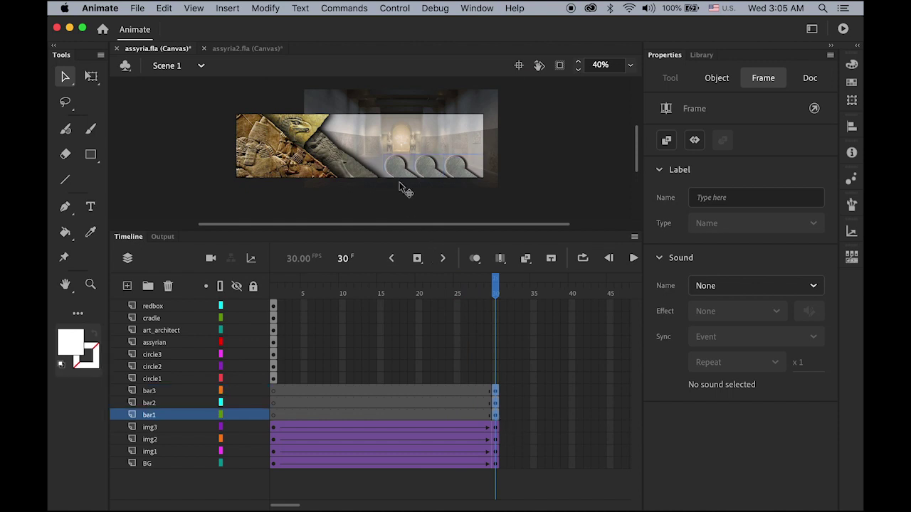
{"action": "left_click", "coordinate": [228, 9]}
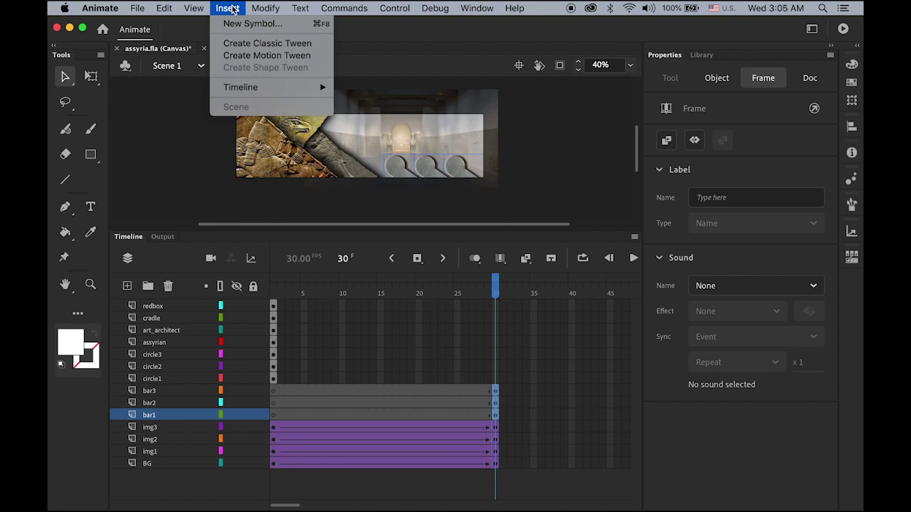
{"action": "left_click", "coordinate": [244, 46]}
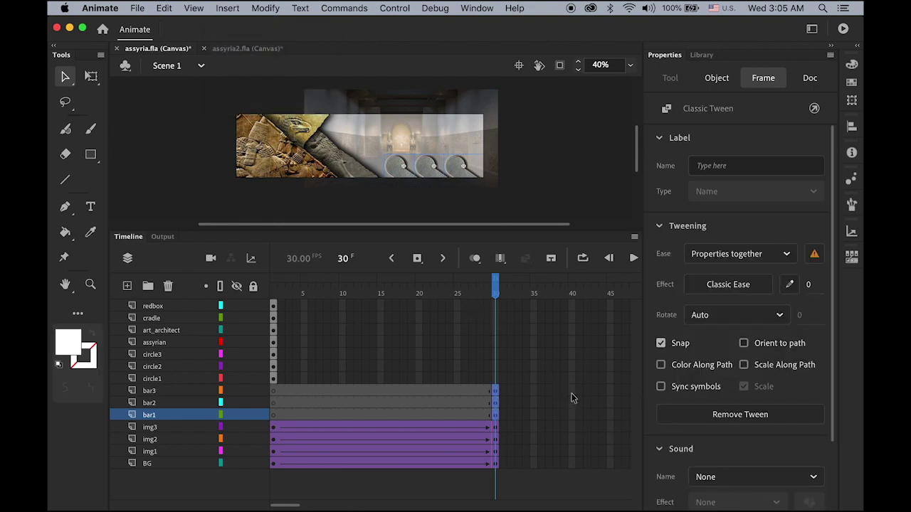
{"action": "left_click_drag", "start_coordinate": [572, 391], "coordinate": [574, 419]}
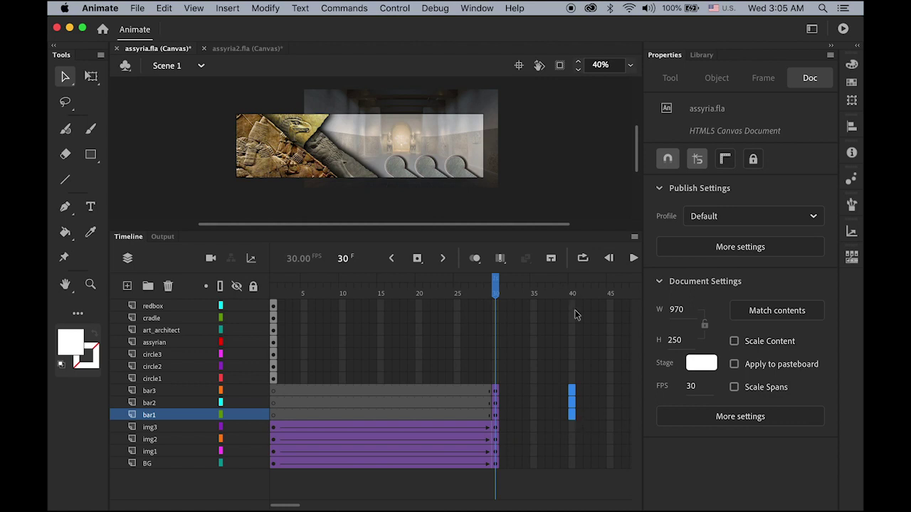
{"action": "left_click", "coordinate": [417, 257]}
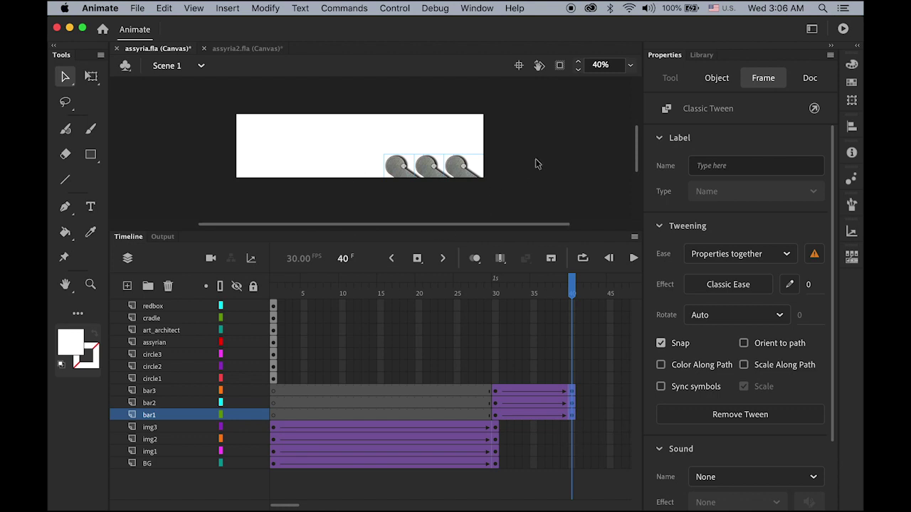
{"action": "left_click", "coordinate": [435, 183]}
{"action": "left_click", "coordinate": [393, 166]}
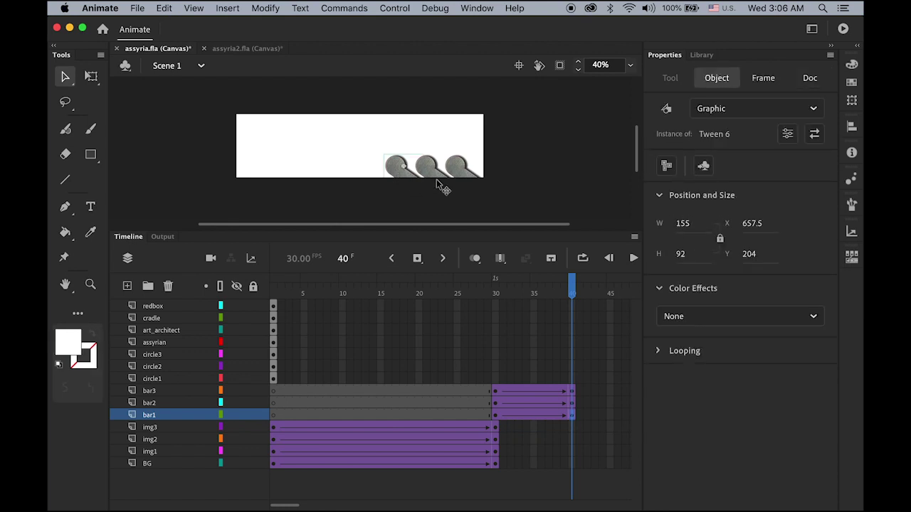
{"action": "left_click", "coordinate": [439, 178], "text": "shift"}
{"action": "left_click", "coordinate": [460, 169], "text": "shift"}
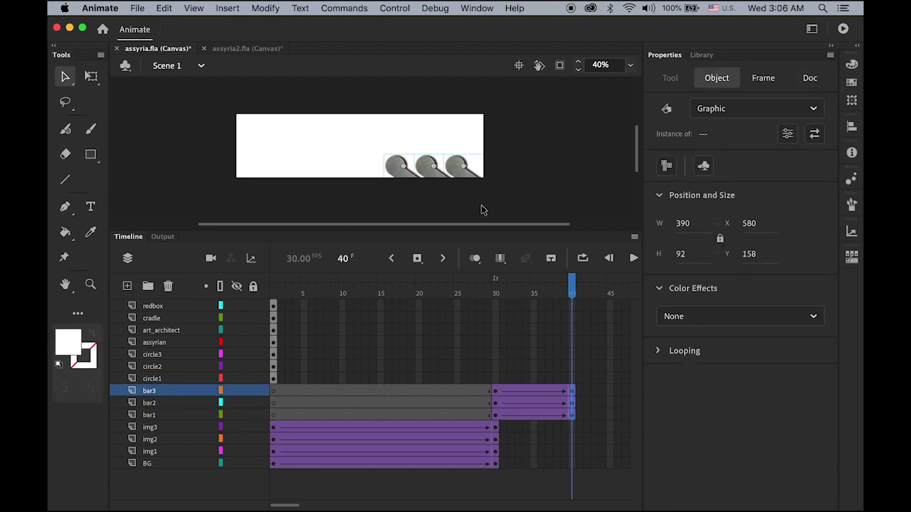
Step: At frame 30, move the three bars together diagonally down and right to just below the stage, and scrub through the tween
{"action": "left_click_drag", "start_coordinate": [574, 293], "coordinate": [505, 308]}
{"action": "left_click", "coordinate": [403, 175]}
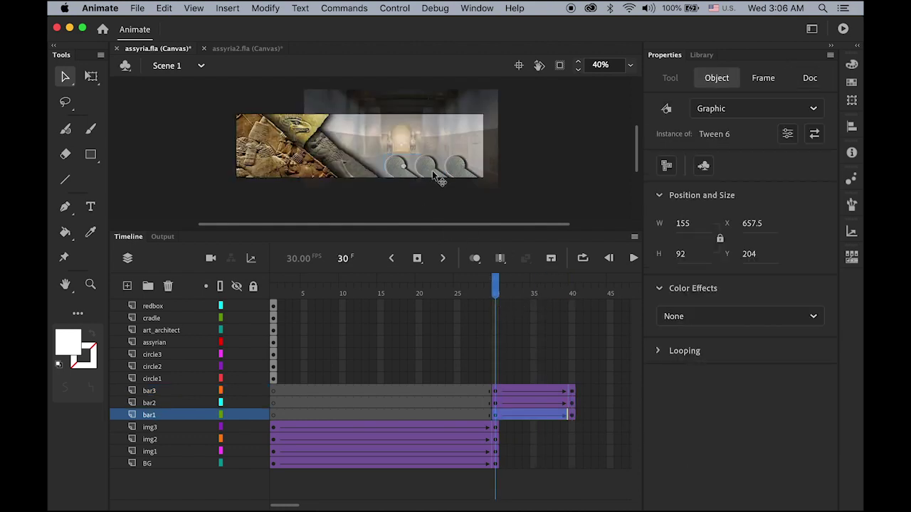
{"action": "left_click", "coordinate": [433, 171], "text": "shift"}
{"action": "left_click", "coordinate": [462, 172], "text": "shift"}
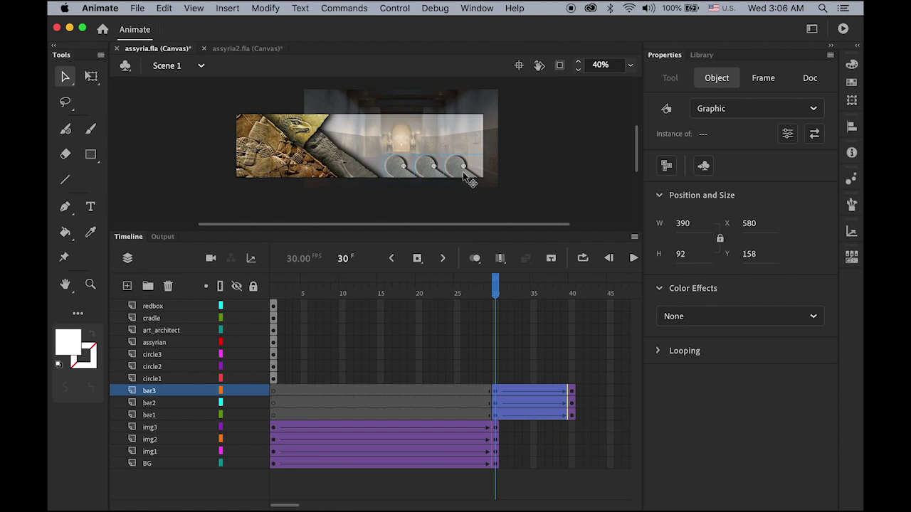
{"action": "left_click_drag", "start_coordinate": [466, 175], "coordinate": [498, 205]}
{"action": "left_click_drag", "start_coordinate": [501, 293], "coordinate": [497, 353]}
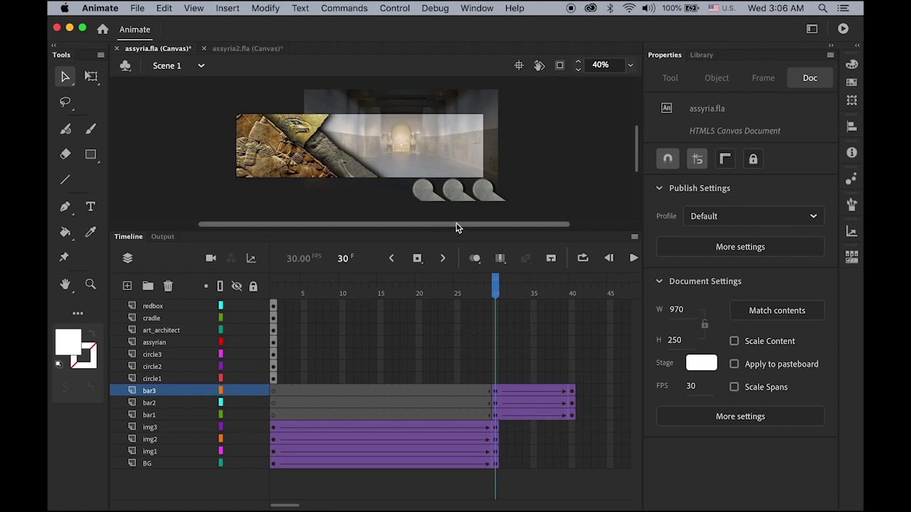
Step: Shift the whole bar2 layer's frames later so its tween runs from frame 35 to 45
{"action": "left_click", "coordinate": [165, 415]}
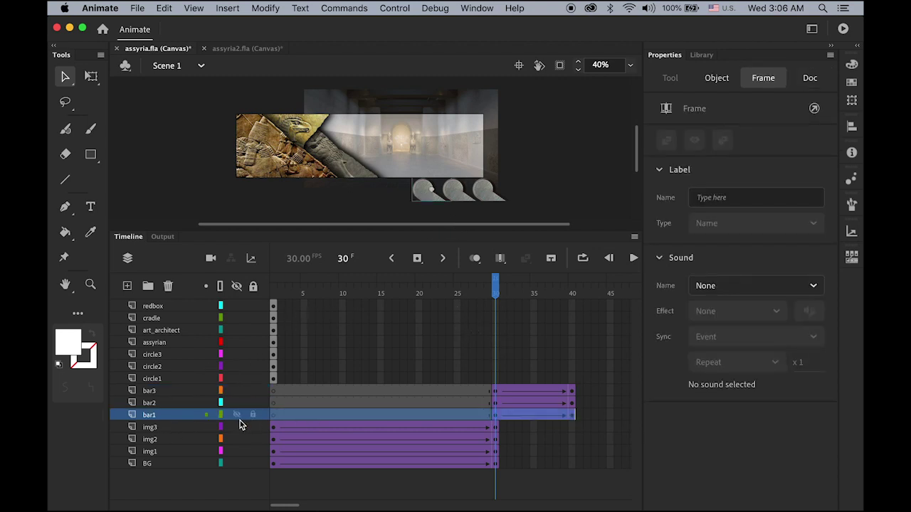
{"action": "left_click", "coordinate": [234, 417]}
{"action": "left_click", "coordinate": [234, 417]}
{"action": "left_click", "coordinate": [205, 403]}
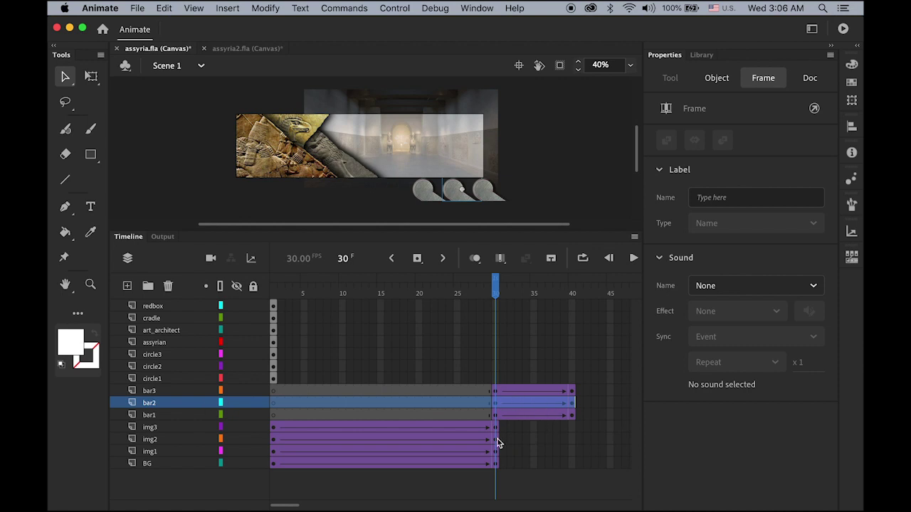
{"action": "left_click_drag", "start_coordinate": [280, 505], "coordinate": [294, 505]}
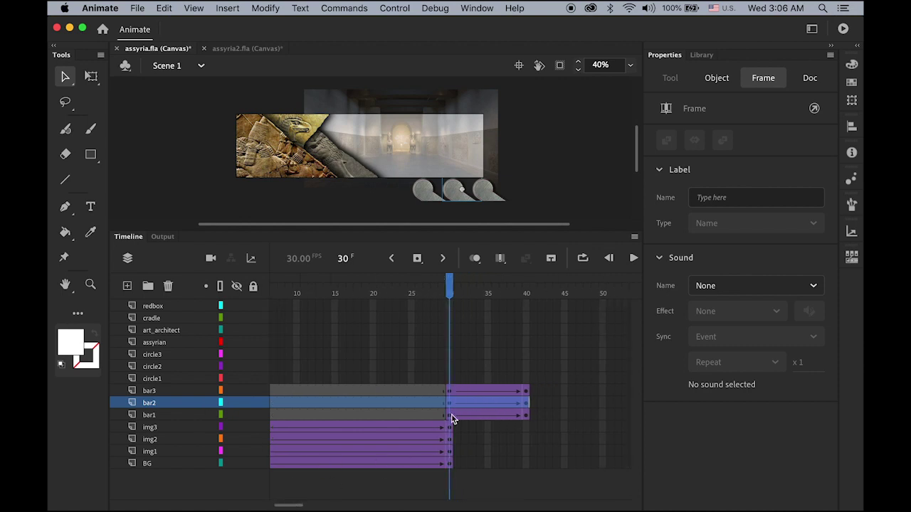
{"action": "left_click_drag", "start_coordinate": [462, 402], "coordinate": [505, 409]}
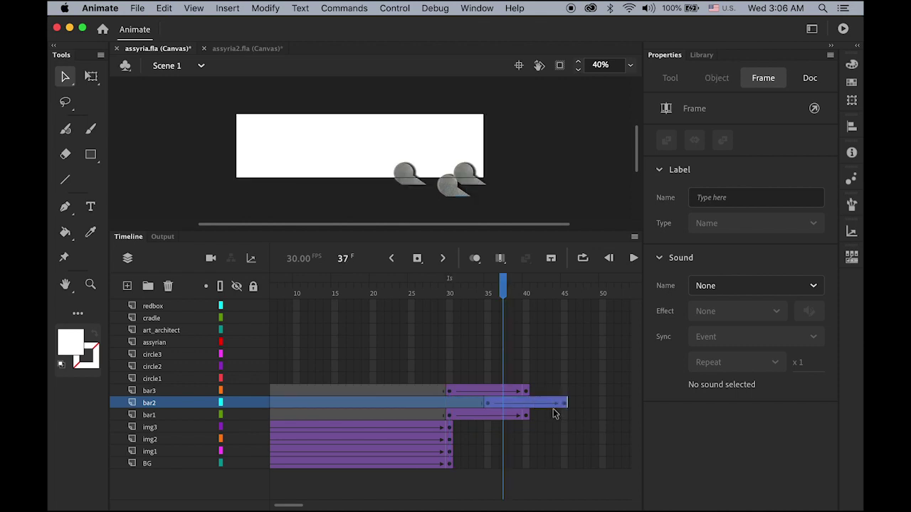
Step: Shift the bar3 layer's frames later so its tween runs from frame 40 to 50, and scrub through the staggered bars
{"action": "left_click", "coordinate": [165, 390]}
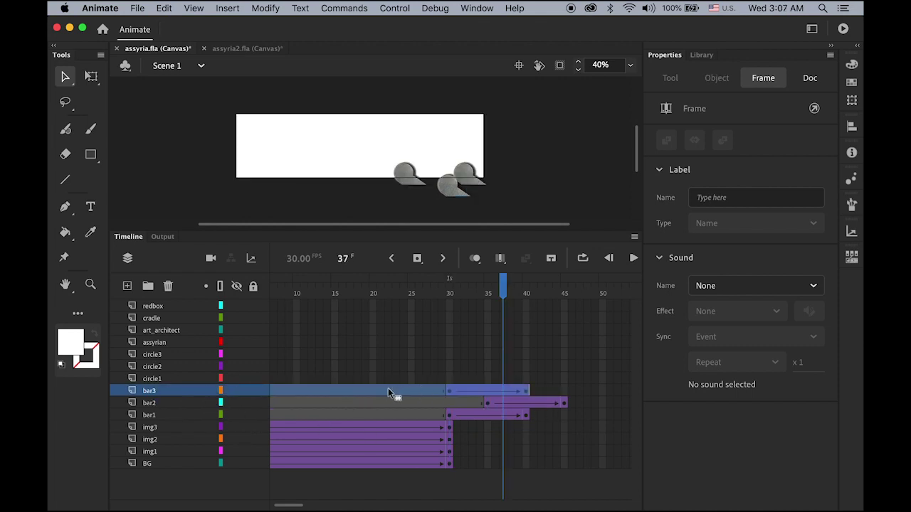
{"action": "left_click_drag", "start_coordinate": [461, 391], "coordinate": [548, 393]}
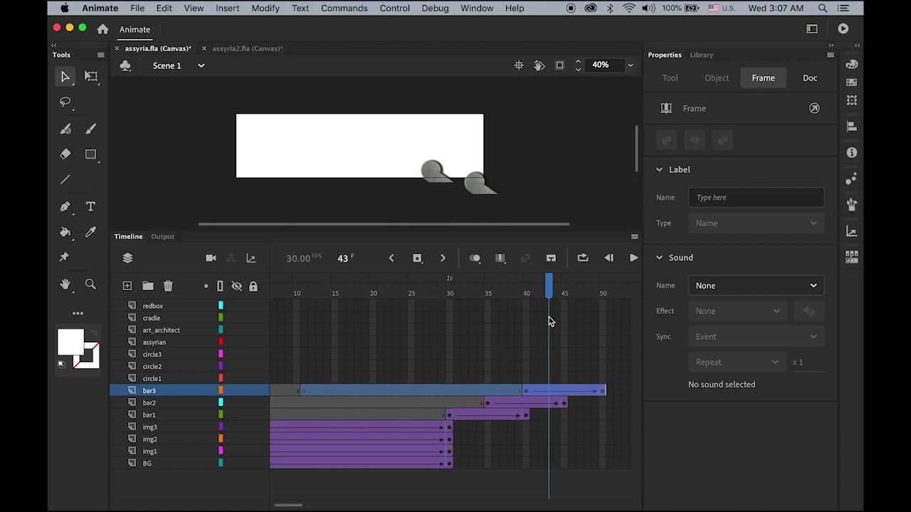
{"action": "left_click_drag", "start_coordinate": [549, 286], "coordinate": [537, 352]}
Step: Insert keyframes at frame 50 on all layers from bar2 down to BG, and play the animation from frame 1
{"action": "left_click_drag", "start_coordinate": [457, 373], "coordinate": [601, 411]}
{"action": "left_click", "coordinate": [603, 402]}
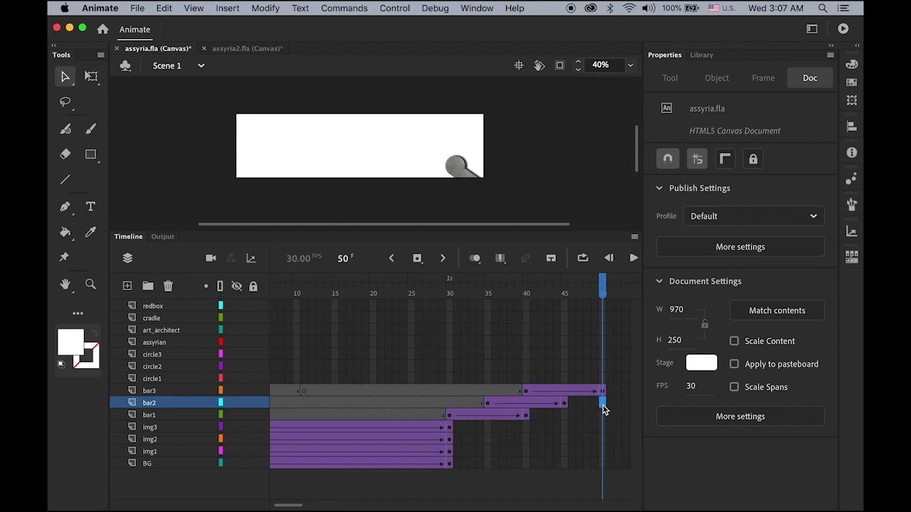
{"action": "left_click", "coordinate": [602, 464], "text": "shift"}
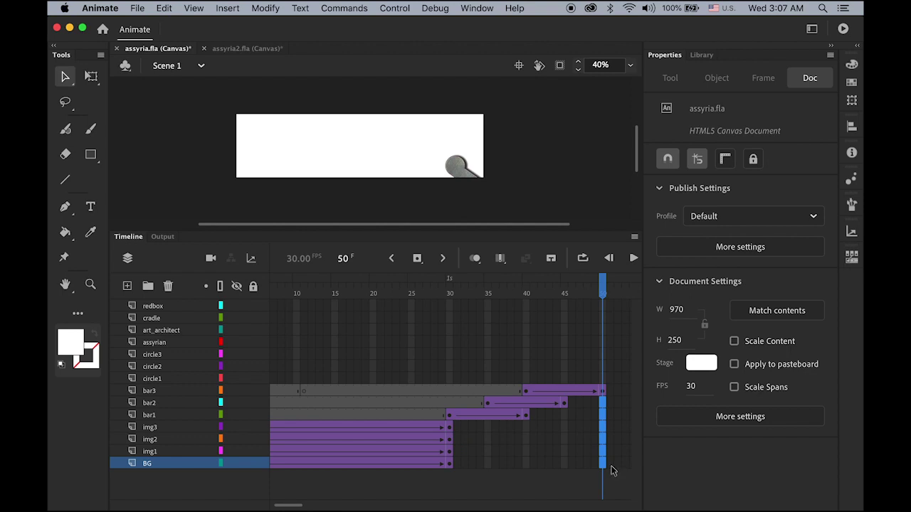
{"action": "left_click", "coordinate": [417, 258]}
{"action": "left_click", "coordinate": [553, 208]}
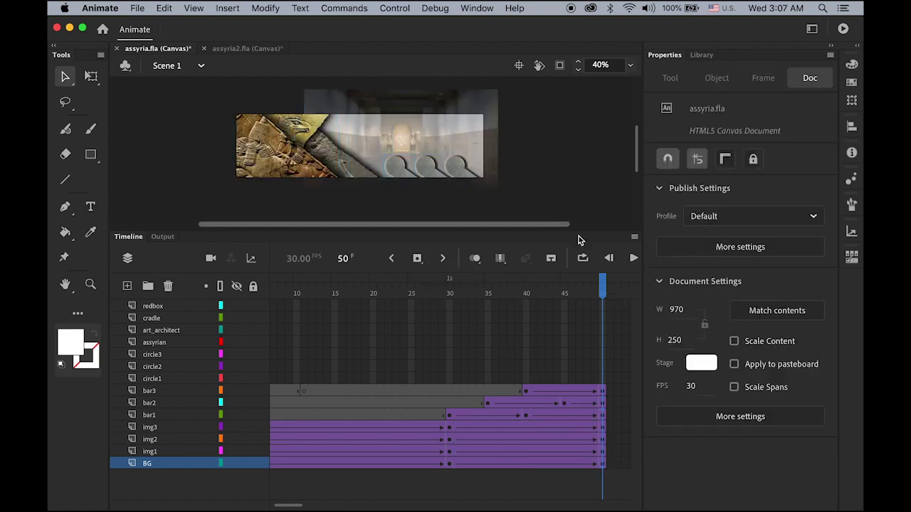
{"action": "left_click_drag", "start_coordinate": [602, 285], "coordinate": [267, 356]}
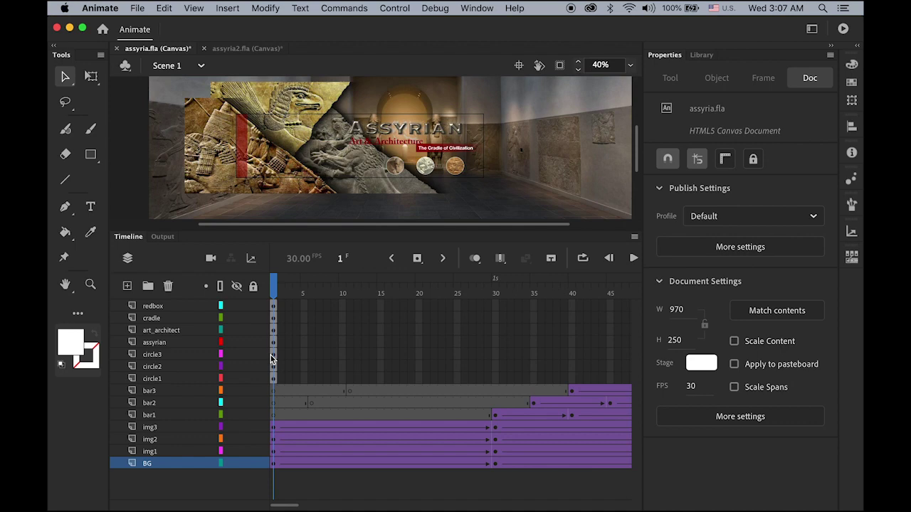
{"action": "key", "text": "Return"}
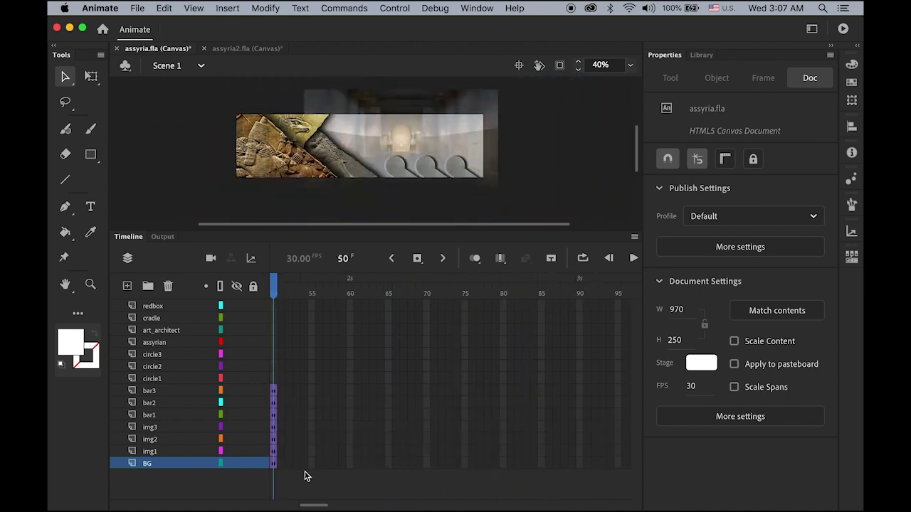
Step: Set the classic ease of the bar3, bar2 and bar1 entrance tweens to -100 and play the animation
{"action": "left_click_drag", "start_coordinate": [307, 504], "coordinate": [294, 507]}
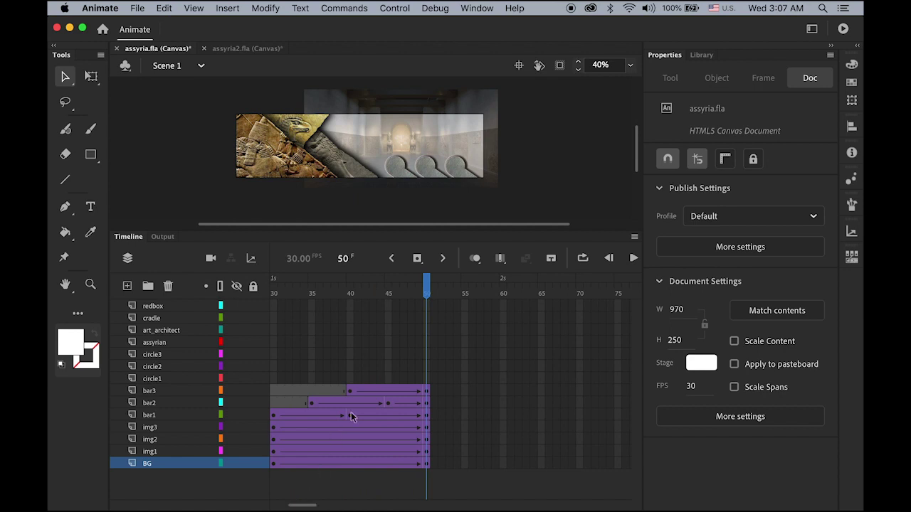
{"action": "left_click", "coordinate": [350, 392]}
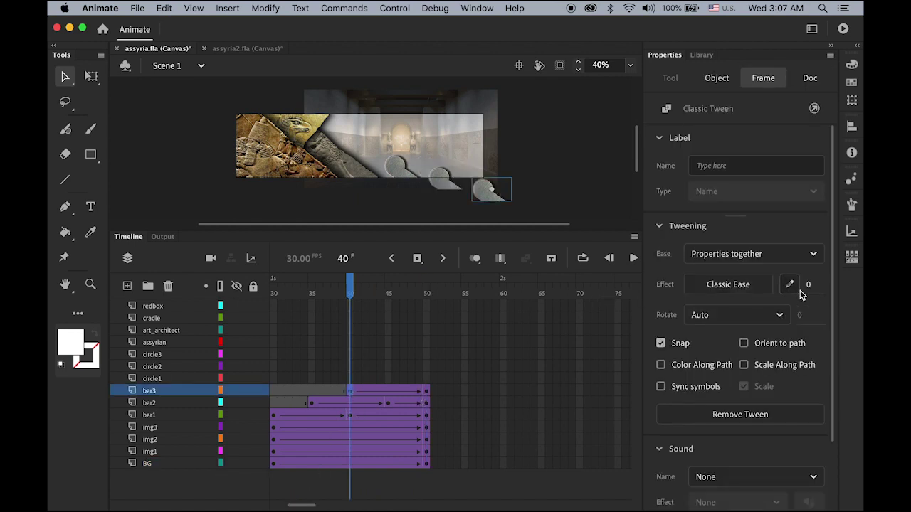
{"action": "left_click_drag", "start_coordinate": [812, 287], "coordinate": [542, 339]}
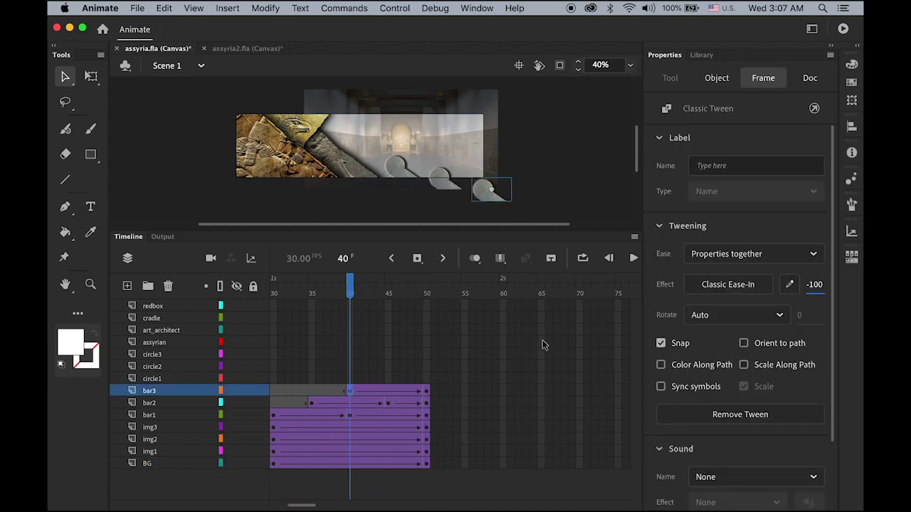
{"action": "left_click", "coordinate": [311, 402]}
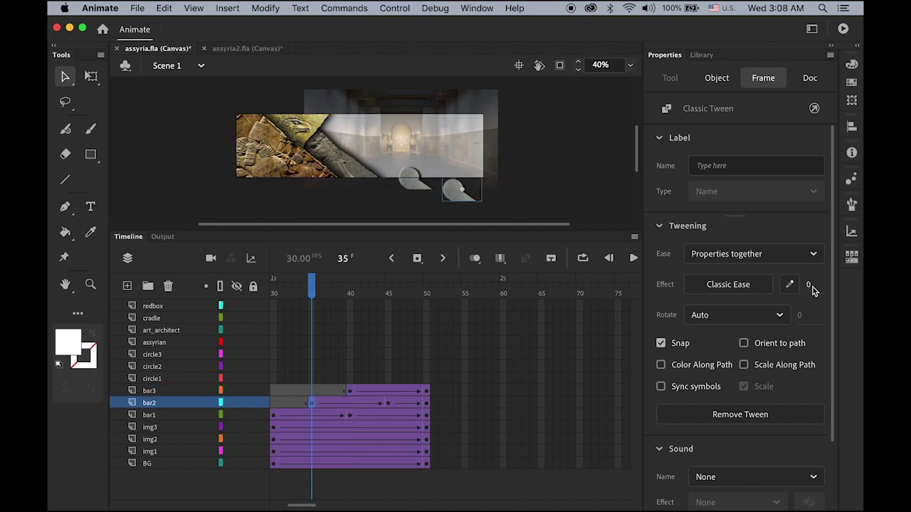
{"action": "left_click_drag", "start_coordinate": [809, 288], "coordinate": [645, 288]}
{"action": "left_click", "coordinate": [275, 418]}
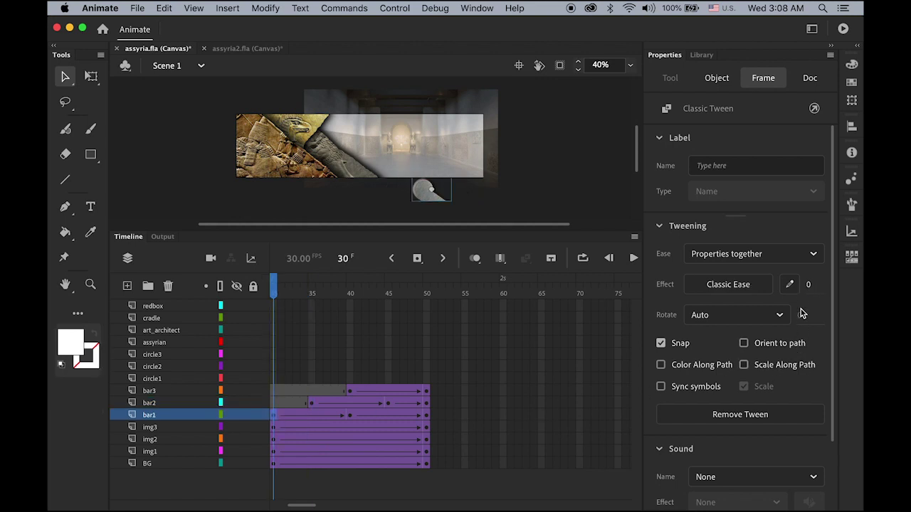
{"action": "left_click_drag", "start_coordinate": [810, 286], "coordinate": [631, 291]}
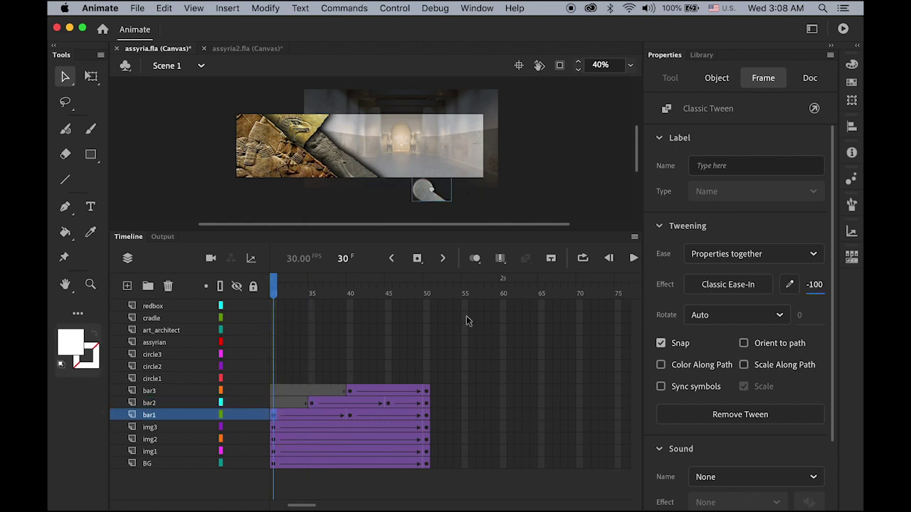
{"action": "key", "text": "Return"}
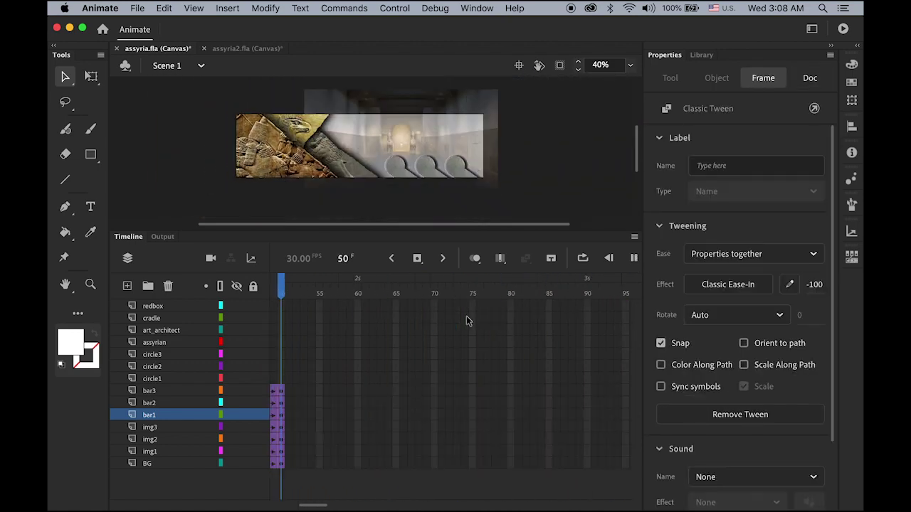
{"action": "key", "text": "Return"}
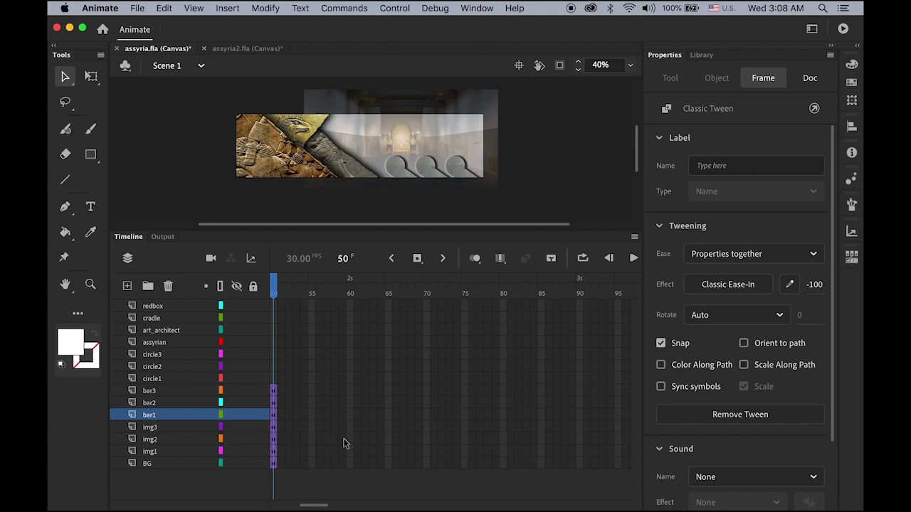
Step: Move the first-frame keyframes of circle1, circle2 and circle3 to frame 50 and create classic tweens on them
{"action": "left_click_drag", "start_coordinate": [318, 506], "coordinate": [305, 507]}
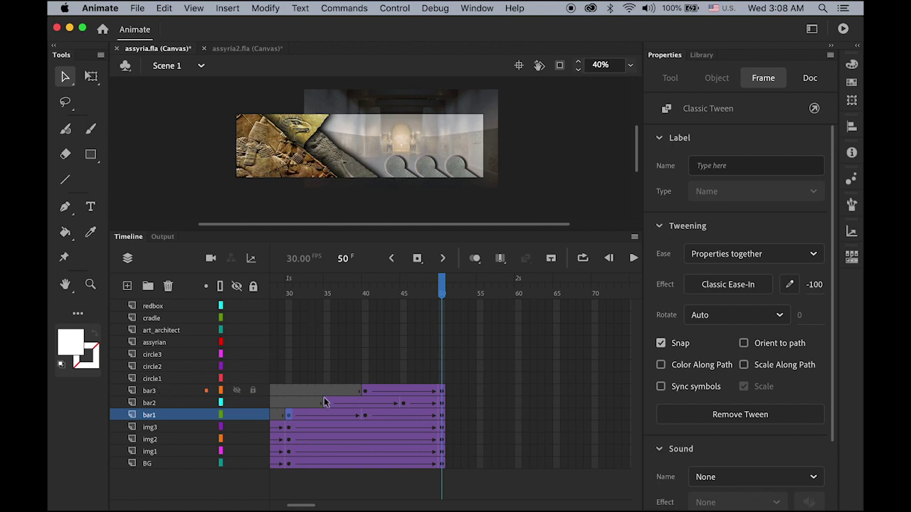
{"action": "left_click_drag", "start_coordinate": [301, 506], "coordinate": [288, 508]}
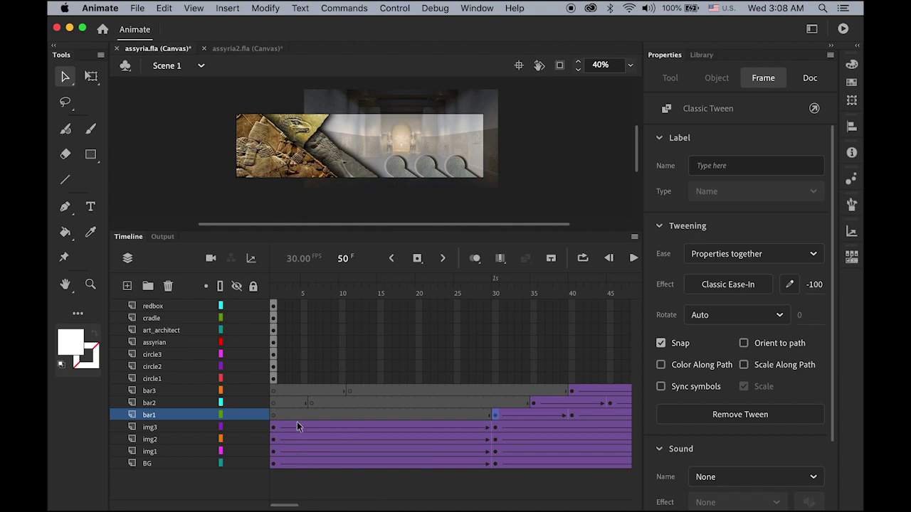
{"action": "left_click", "coordinate": [274, 380]}
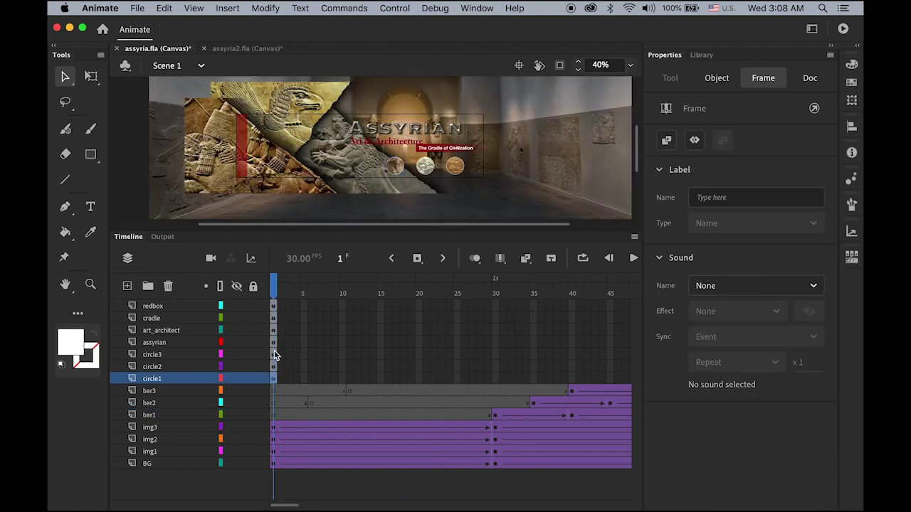
{"action": "left_click_drag", "start_coordinate": [275, 357], "coordinate": [458, 353]}
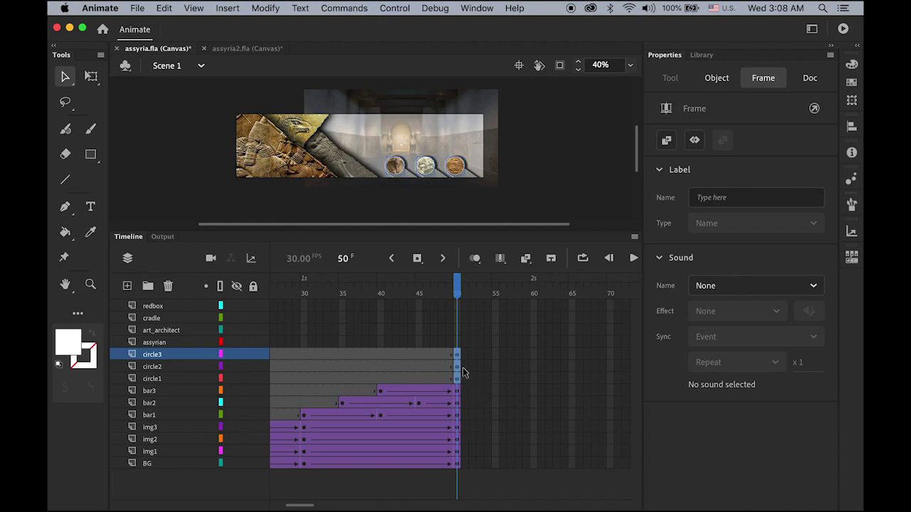
{"action": "left_click", "coordinate": [227, 8]}
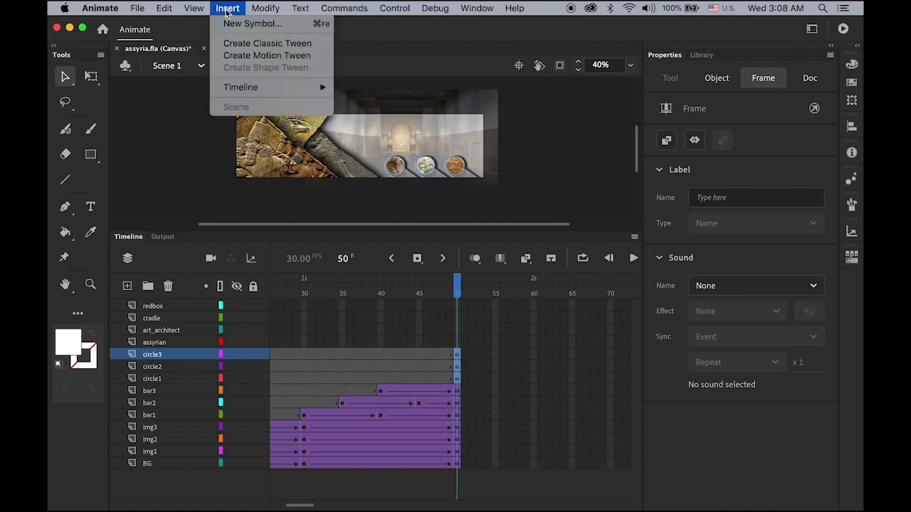
{"action": "left_click", "coordinate": [248, 44]}
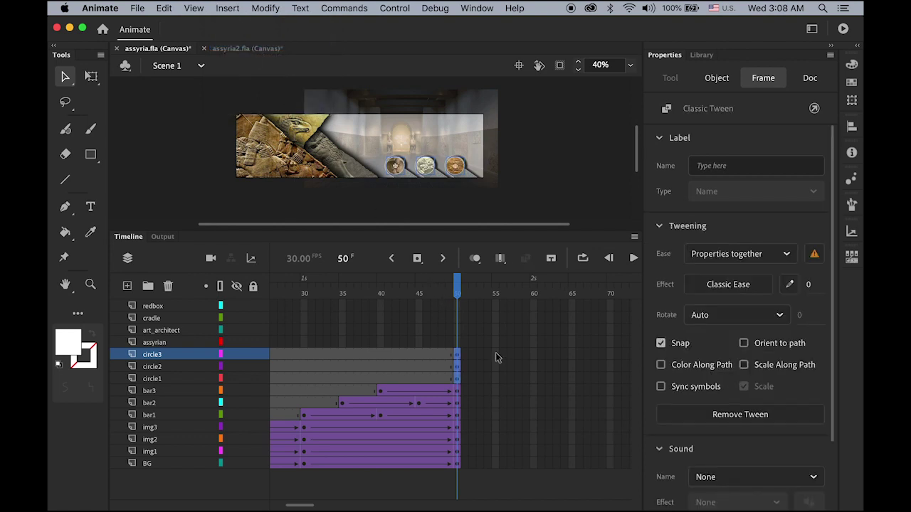
Step: Insert keyframes at frame 60 on the circle1, circle2 and circle3 layers and return the playhead to frame 50
{"action": "left_click_drag", "start_coordinate": [533, 354], "coordinate": [534, 380]}
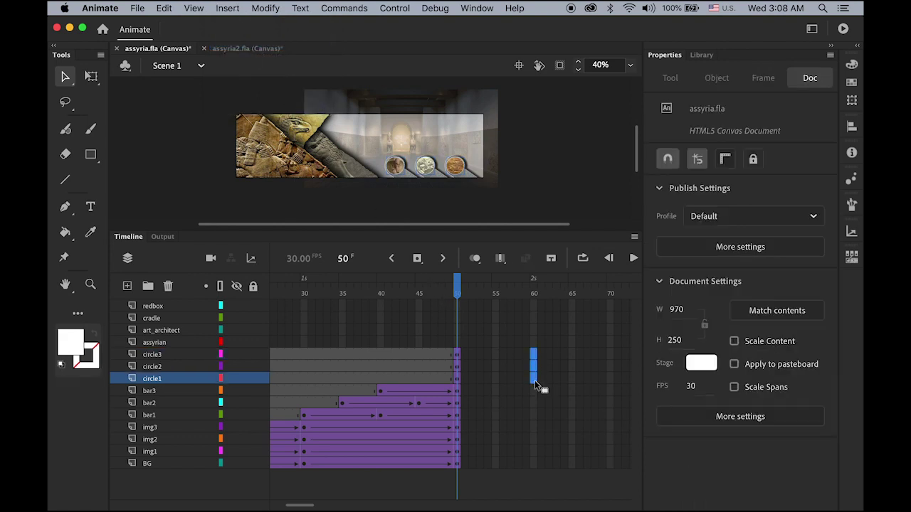
{"action": "left_click", "coordinate": [417, 258]}
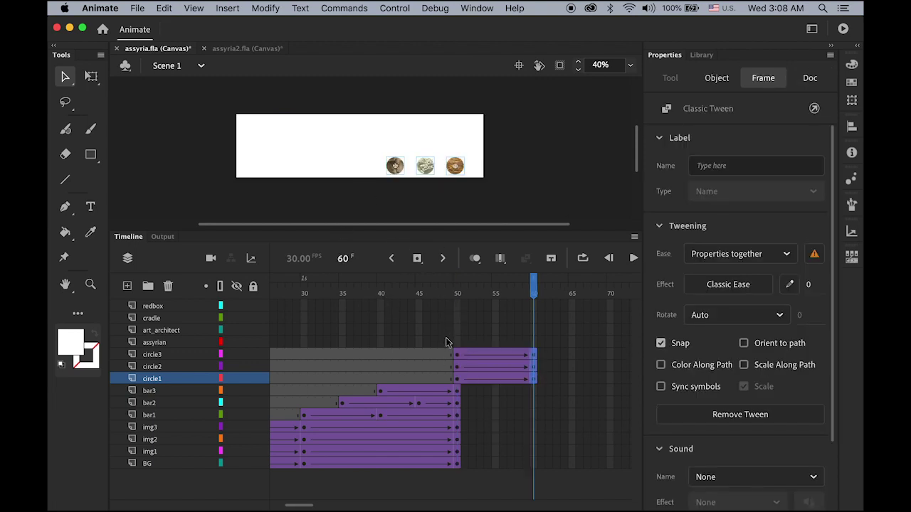
{"action": "left_click_drag", "start_coordinate": [534, 287], "coordinate": [458, 308]}
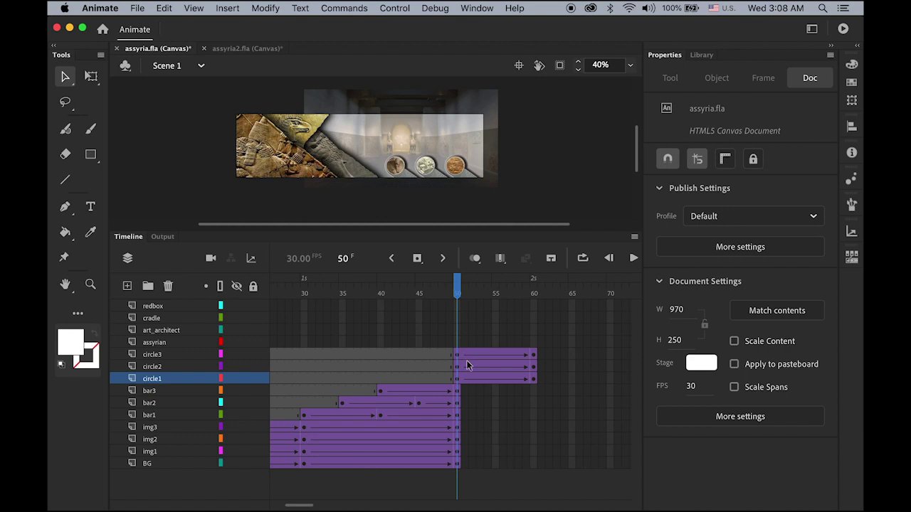
Step: Scale the circle1 image down to 5% in its frame 50 keyframe
{"action": "left_click_drag", "start_coordinate": [458, 353], "coordinate": [459, 378]}
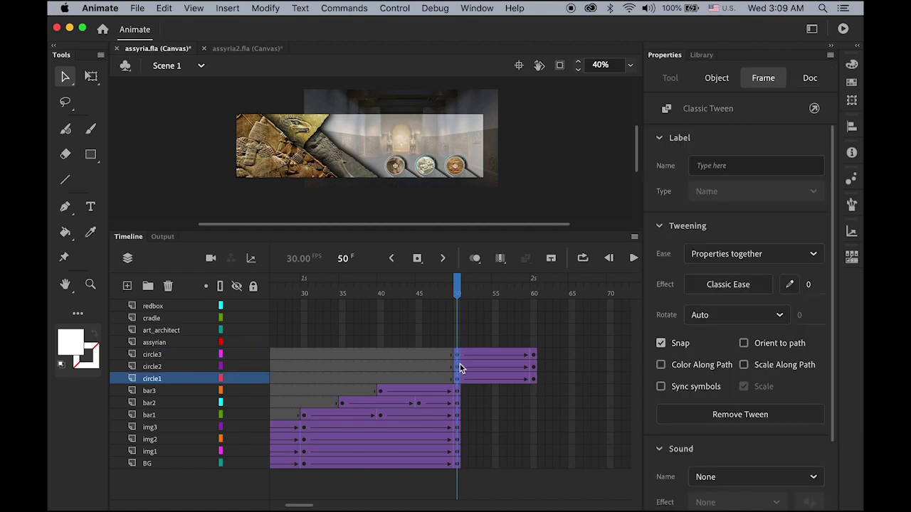
{"action": "left_click", "coordinate": [401, 171]}
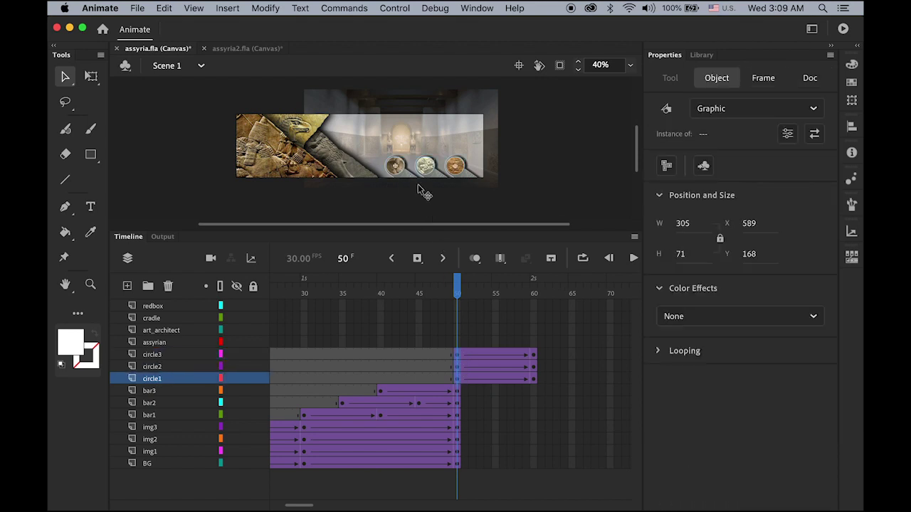
{"action": "left_click", "coordinate": [540, 192]}
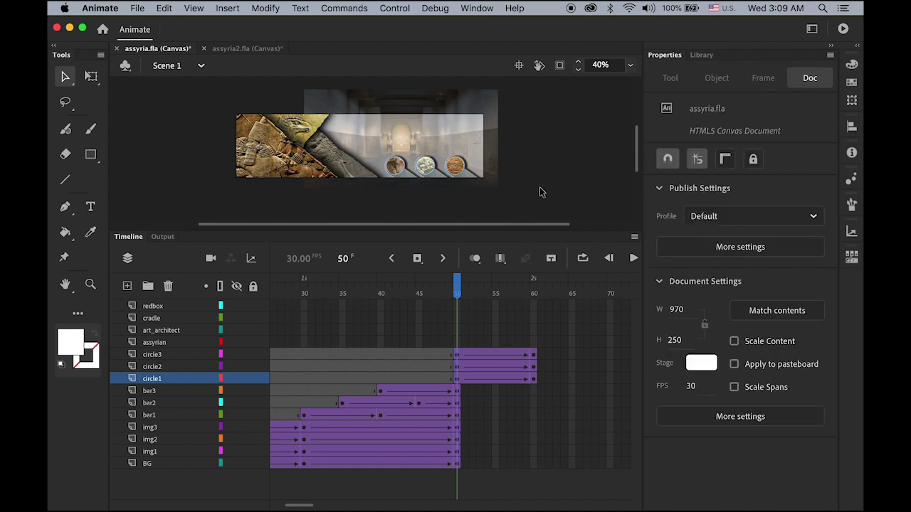
{"action": "left_click", "coordinate": [457, 378]}
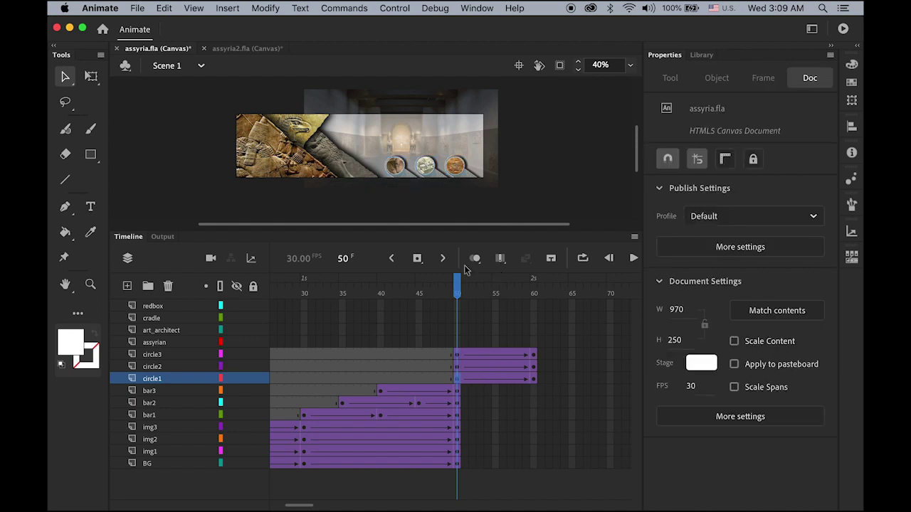
{"action": "left_click", "coordinate": [395, 166]}
{"action": "left_click", "coordinate": [852, 101]}
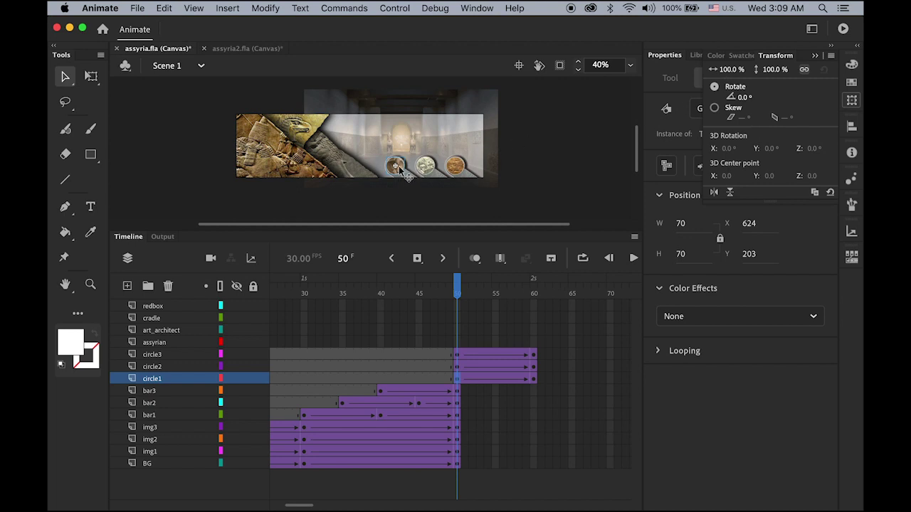
{"action": "left_click", "coordinate": [727, 69]}
{"action": "type", "text": "5"}
{"action": "key", "text": "Return"}
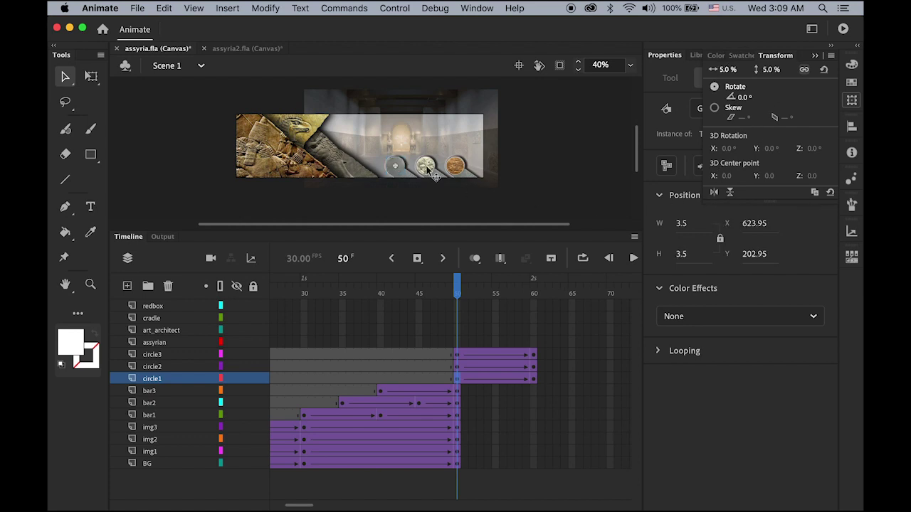
Step: Scale the circle2 image down to 5% in its frame 50 keyframe
{"action": "left_click", "coordinate": [458, 371]}
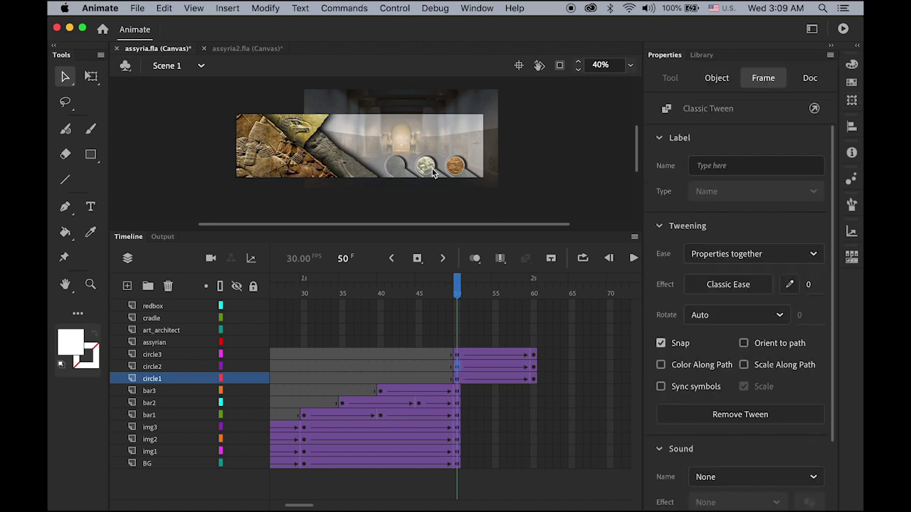
{"action": "left_click", "coordinate": [432, 168]}
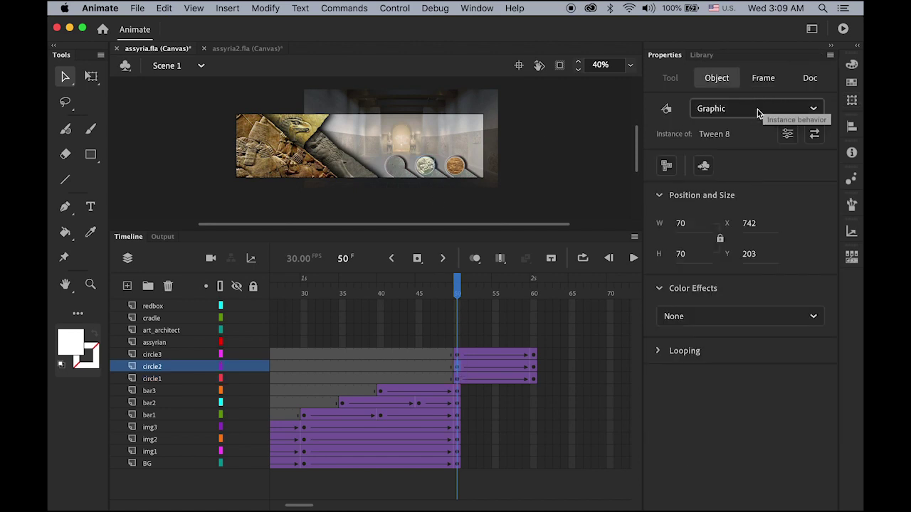
{"action": "left_click", "coordinate": [852, 100]}
{"action": "left_click", "coordinate": [733, 69]}
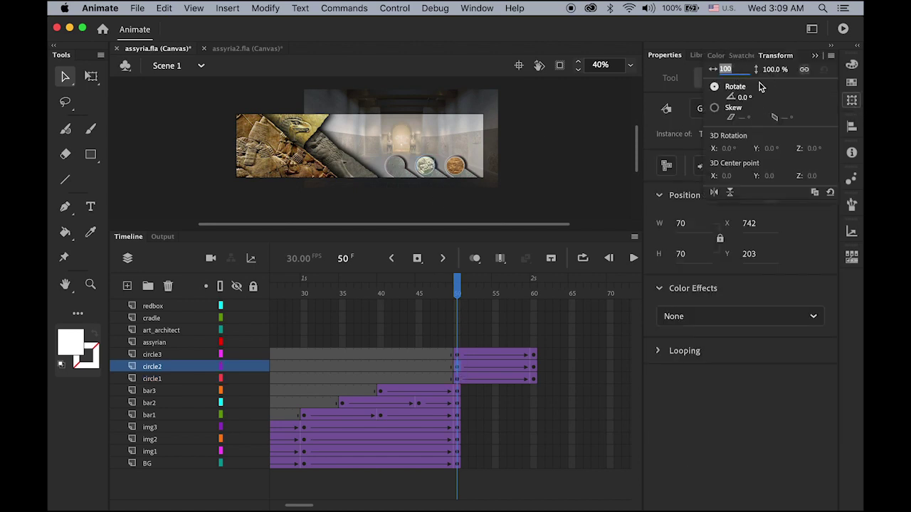
{"action": "type", "text": "5"}
{"action": "key", "text": "Return"}
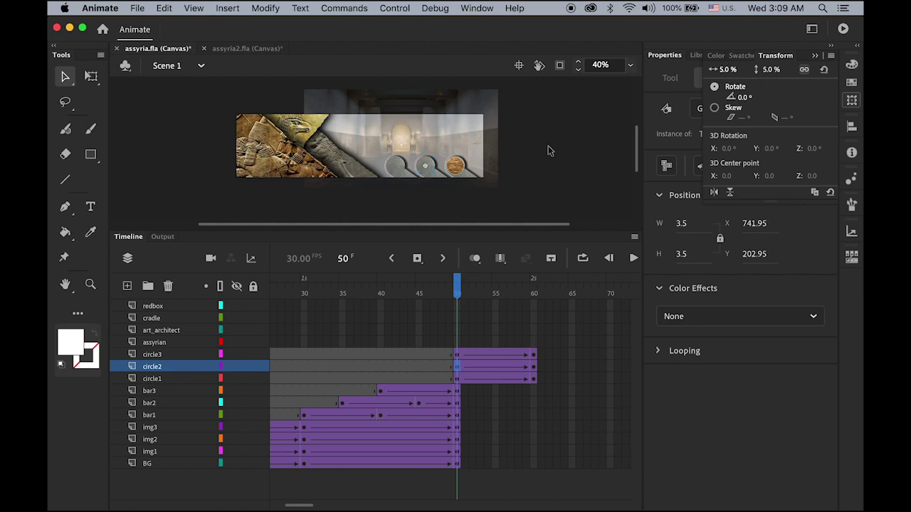
Step: Scale the circle3 image down to 5% in its frame 50 keyframe and scrub through the circles' growth
{"action": "left_click", "coordinate": [460, 169]}
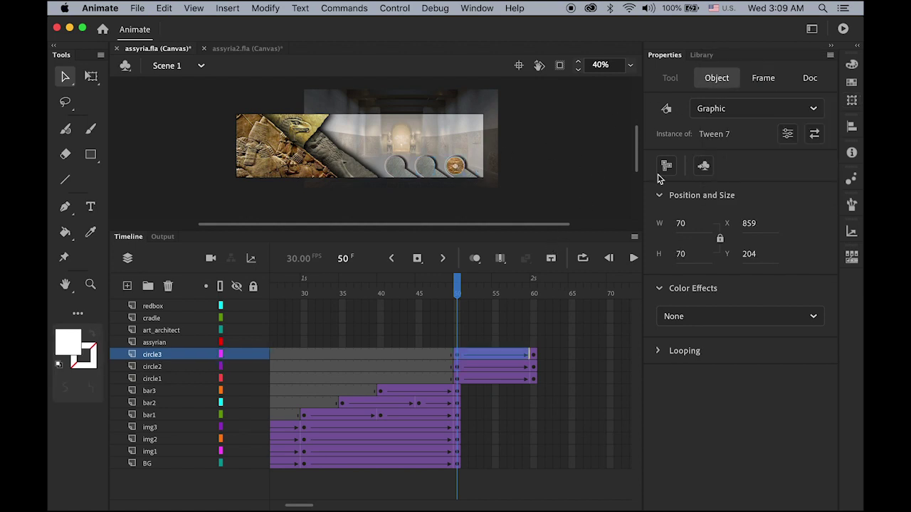
{"action": "left_click", "coordinate": [857, 103]}
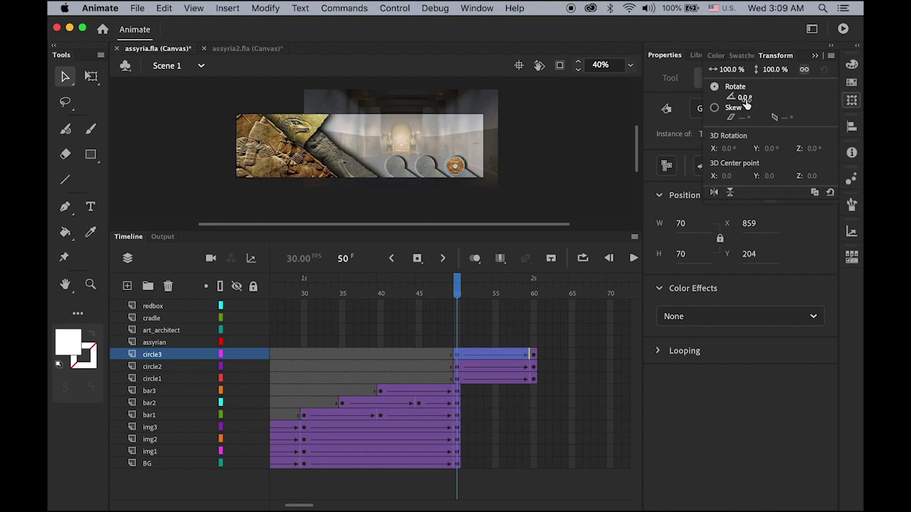
{"action": "left_click", "coordinate": [725, 69]}
{"action": "type", "text": "5"}
{"action": "key", "text": "Return"}
{"action": "left_click_drag", "start_coordinate": [458, 292], "coordinate": [459, 314]}
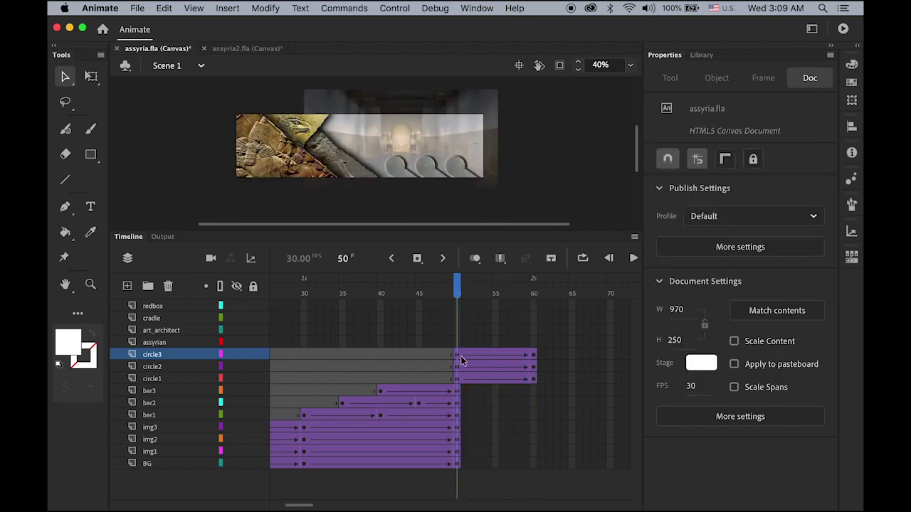
Step: Set the classic ease of the three circle tweens starting at frame 50 to -100 and scrub to frame 60
{"action": "left_click_drag", "start_coordinate": [460, 355], "coordinate": [460, 378]}
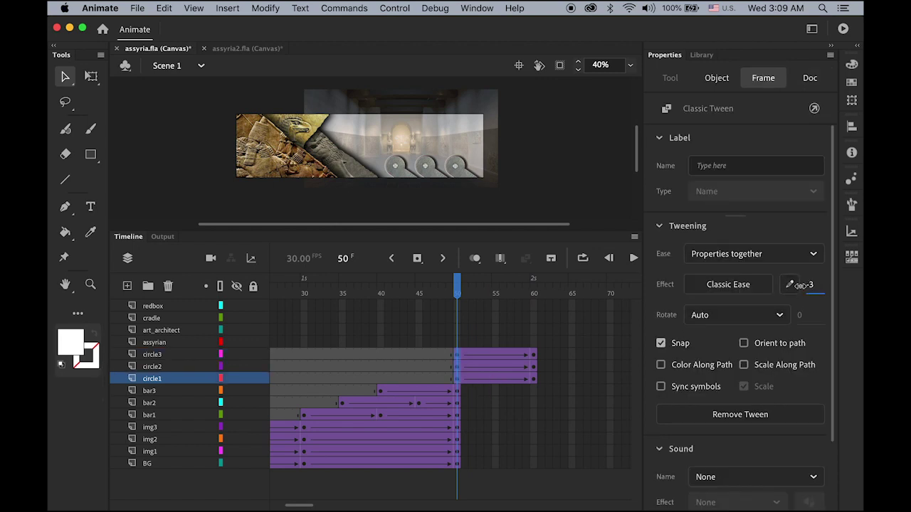
{"action": "left_click_drag", "start_coordinate": [808, 284], "coordinate": [612, 293]}
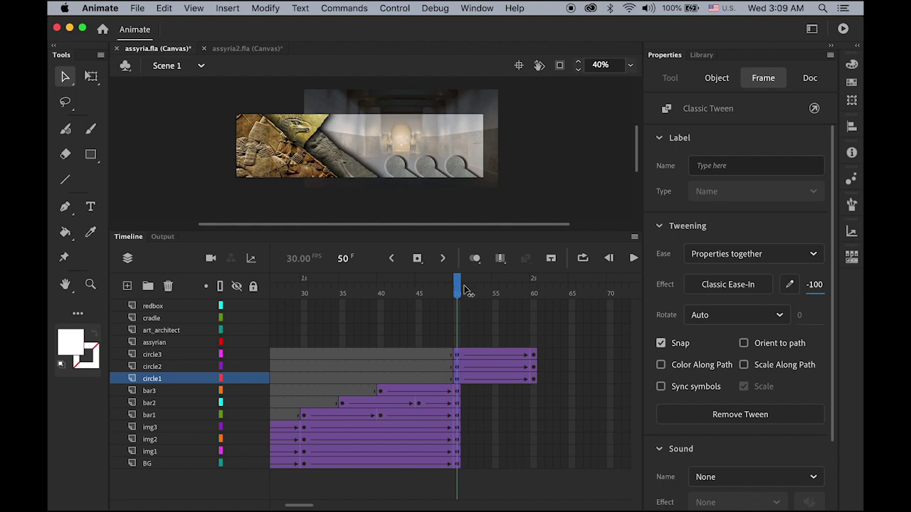
{"action": "left_click_drag", "start_coordinate": [458, 288], "coordinate": [535, 319]}
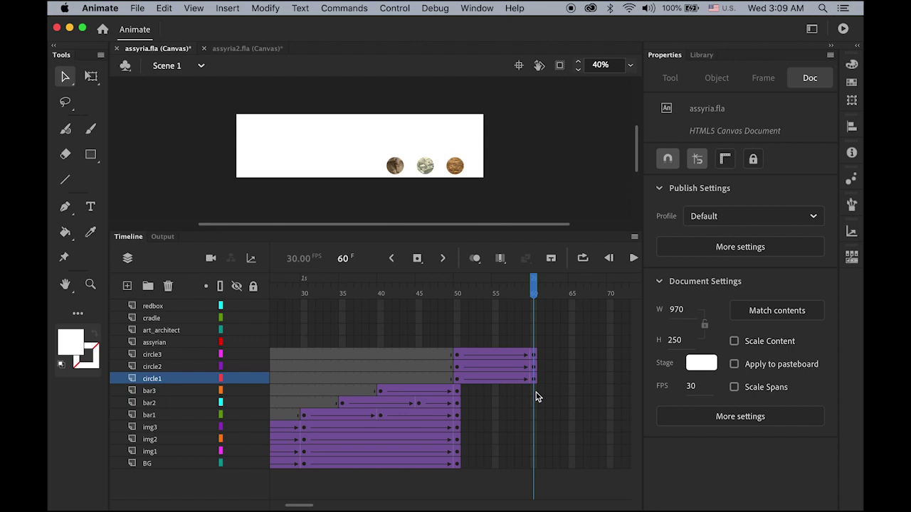
Step: Insert keyframes at frame 60 on all layers from bar3 down to BG, and play the animation from frame 1
{"action": "left_click_drag", "start_coordinate": [536, 392], "coordinate": [538, 474]}
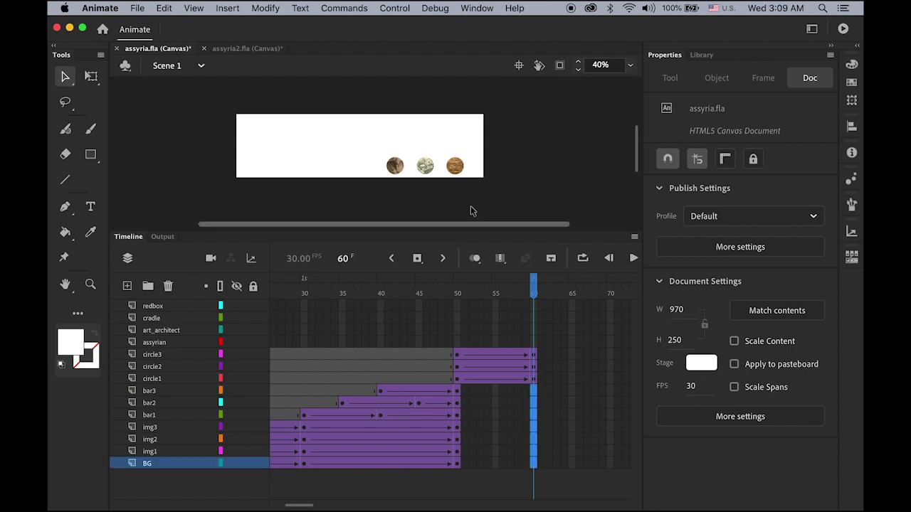
{"action": "left_click", "coordinate": [418, 260]}
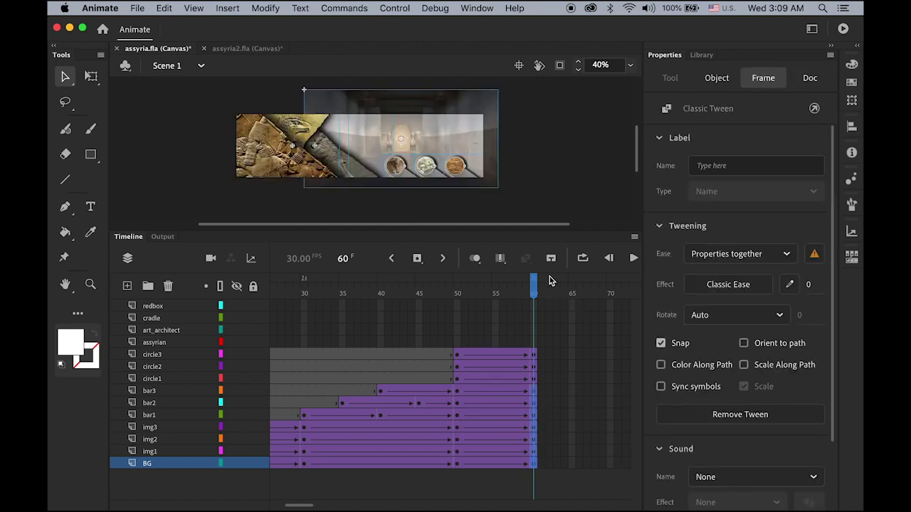
{"action": "left_click", "coordinate": [567, 195]}
{"action": "left_click_drag", "start_coordinate": [329, 296], "coordinate": [220, 296]}
{"action": "left_click", "coordinate": [390, 261]}
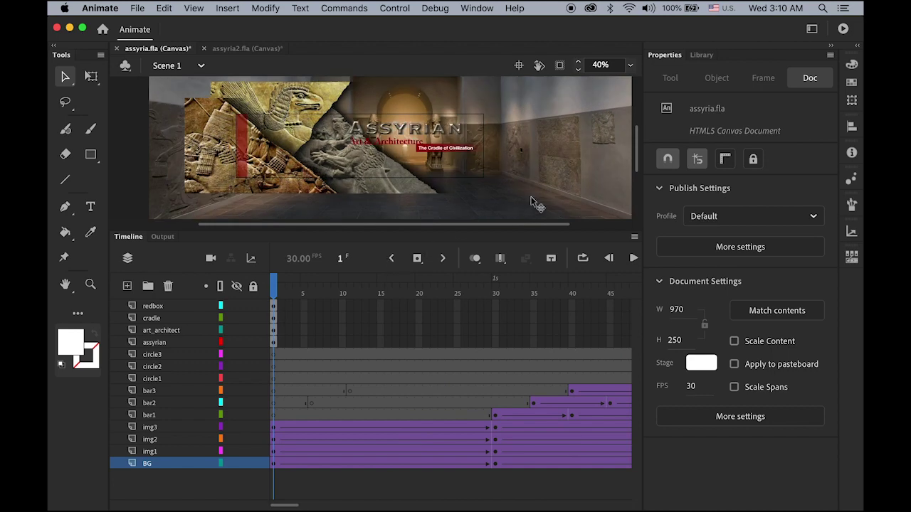
{"action": "key", "text": "Return"}
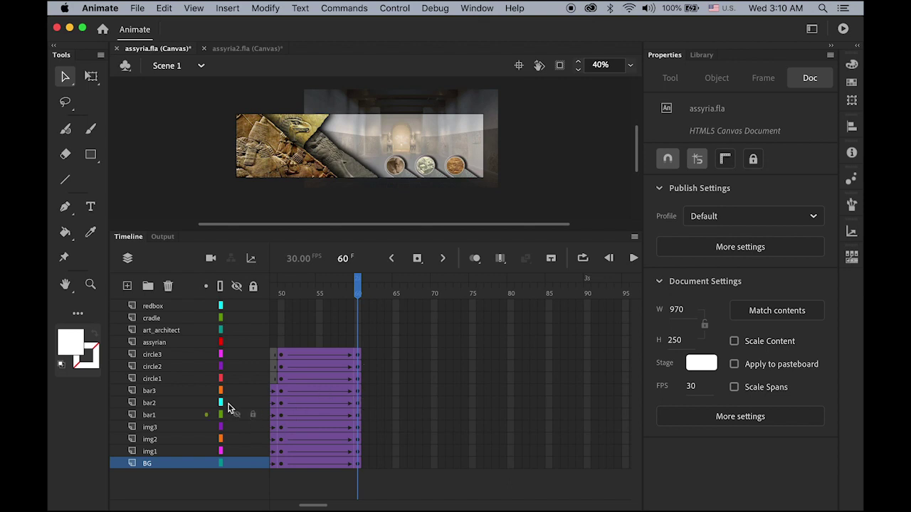
Step: Stagger the circle entrances by shifting circle2's tween to frames 55 to 65 and circle3's tween to frames 60 to 70
{"action": "left_click", "coordinate": [295, 378]}
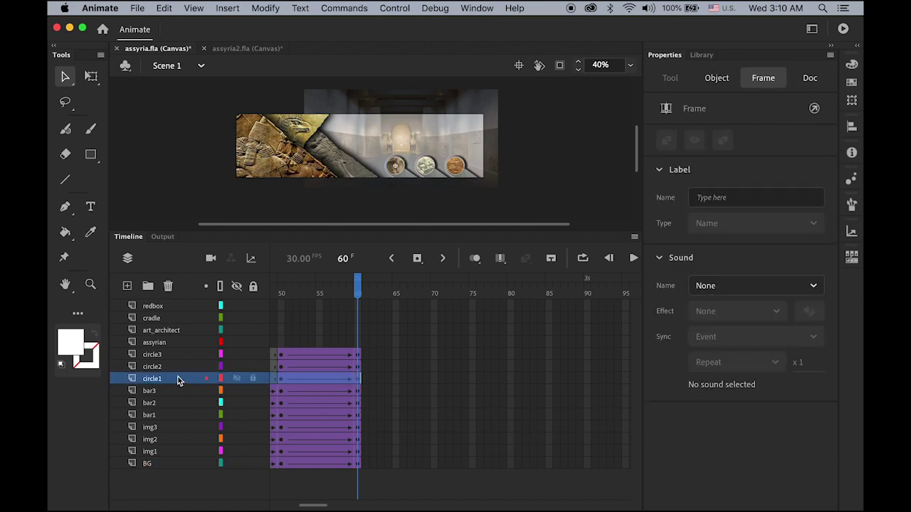
{"action": "left_click", "coordinate": [164, 368]}
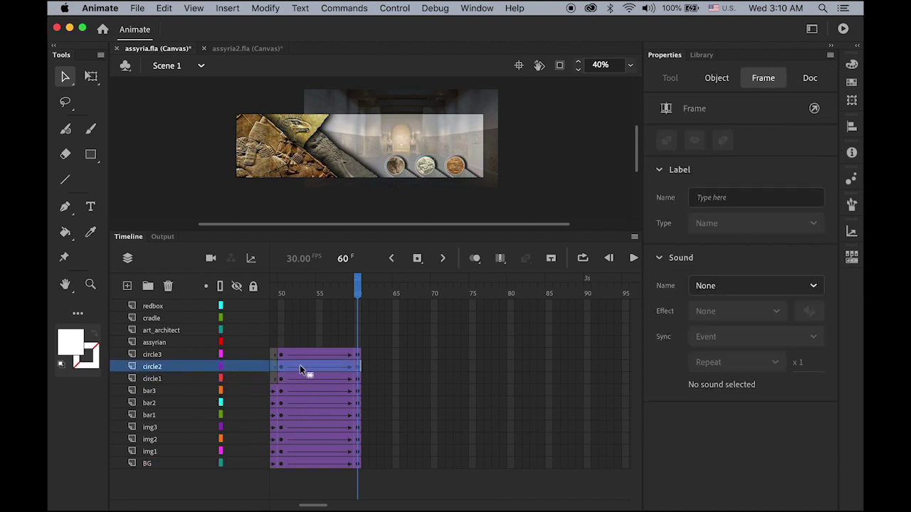
{"action": "left_click_drag", "start_coordinate": [299, 366], "coordinate": [378, 353]}
{"action": "left_click", "coordinate": [173, 355]}
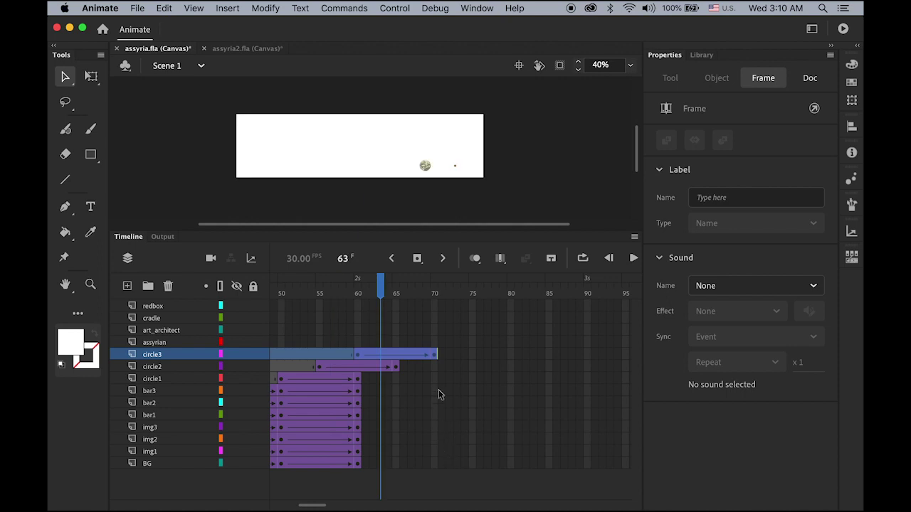
Step: Insert keyframes at frame 70 on all layers from circle2 down to BG
{"action": "left_click", "coordinate": [434, 367]}
{"action": "left_click_drag", "start_coordinate": [435, 466], "coordinate": [434, 366]}
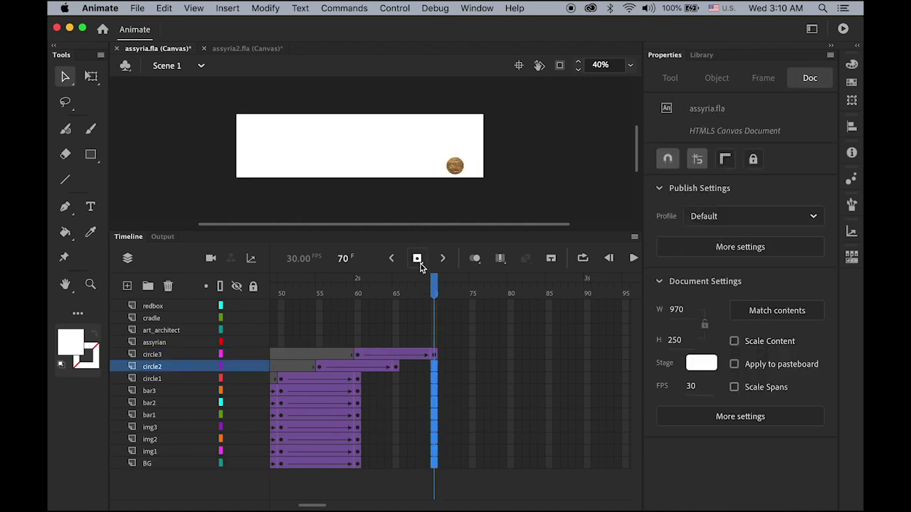
{"action": "left_click", "coordinate": [417, 258]}
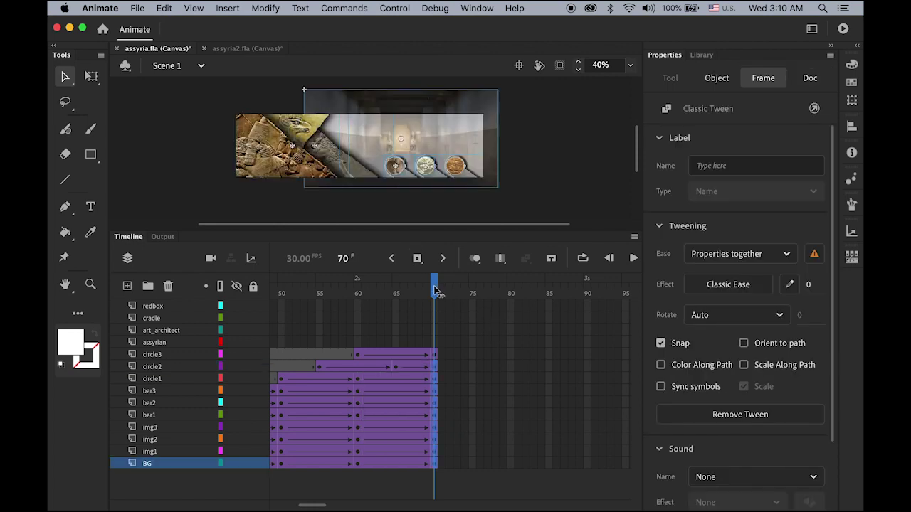
Step: Play the animation from frame 1 several times to review the staggered circles
{"action": "left_click_drag", "start_coordinate": [436, 290], "coordinate": [112, 309]}
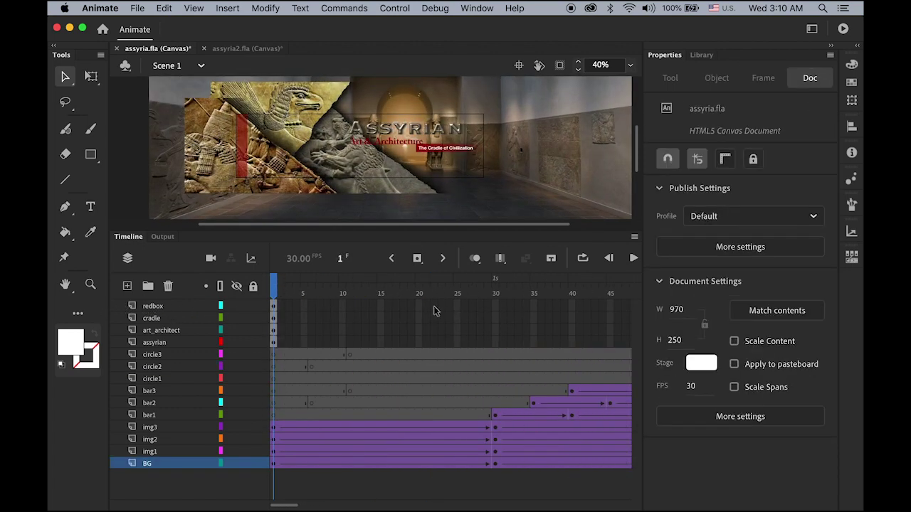
{"action": "key", "text": "Return"}
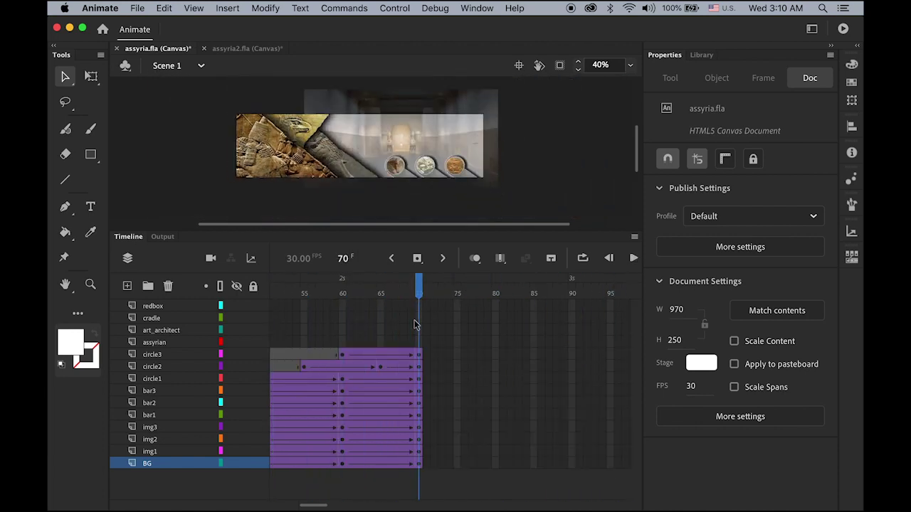
{"action": "key", "text": "Return"}
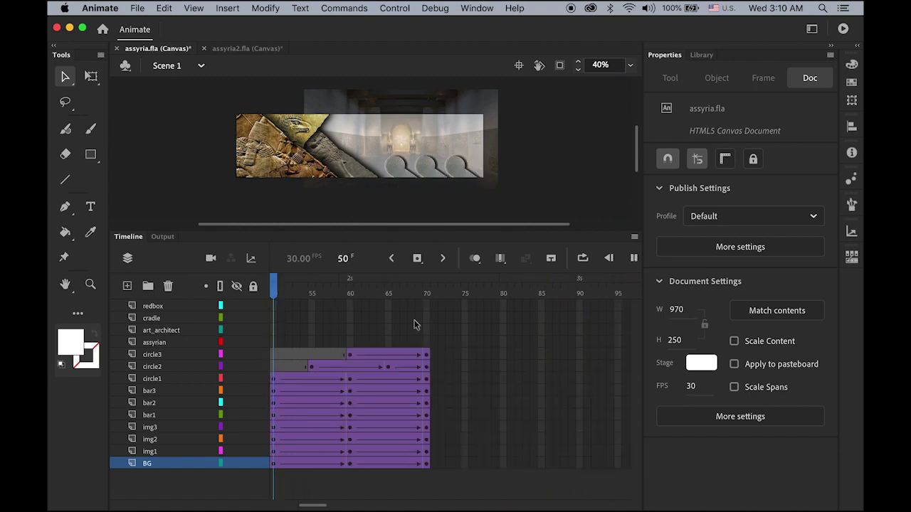
{"action": "key", "text": "Return"}
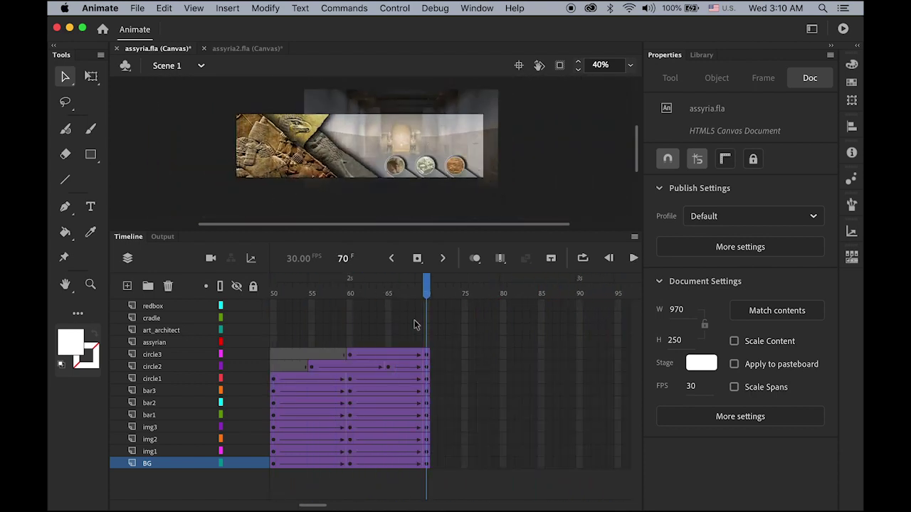
{"action": "key", "text": "Return"}
{"action": "key", "text": "Return"}
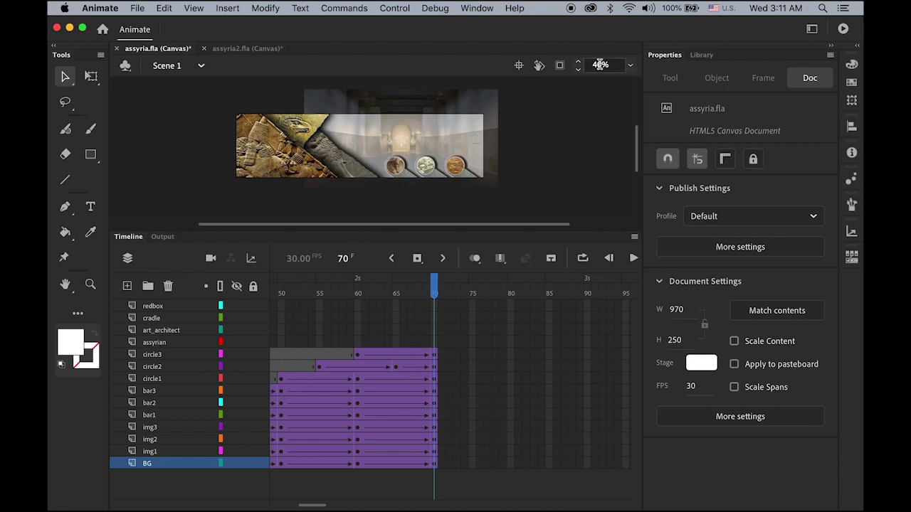
Step: Set the stage magnification to 80%
{"action": "left_click_drag", "start_coordinate": [599, 65], "coordinate": [544, 71]}
{"action": "type", "text": "8"}
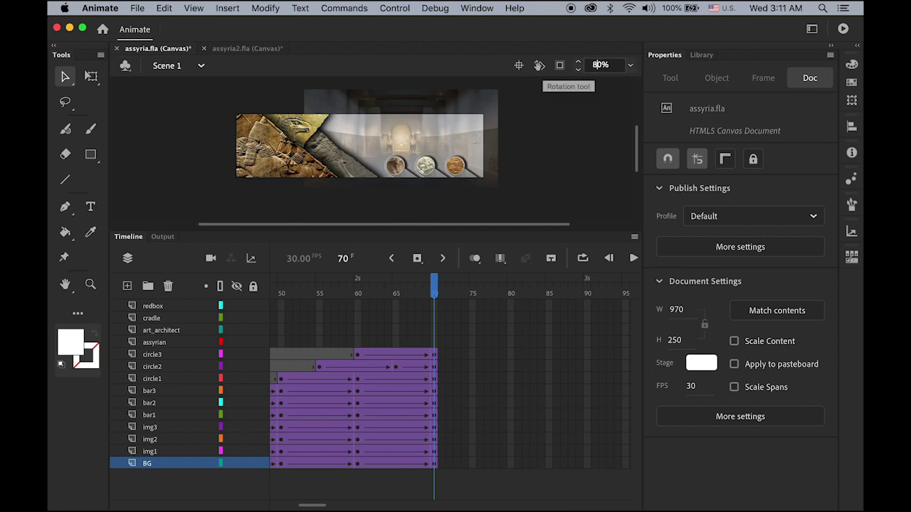
{"action": "key", "text": "Return"}
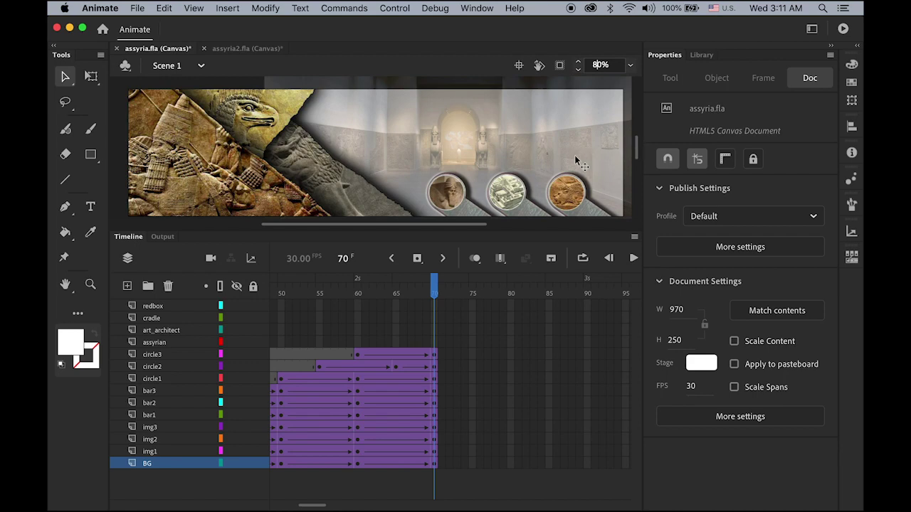
Step: Replay the banner animation from frame 1 to review the images, bars and circles
{"action": "left_click", "coordinate": [515, 146]}
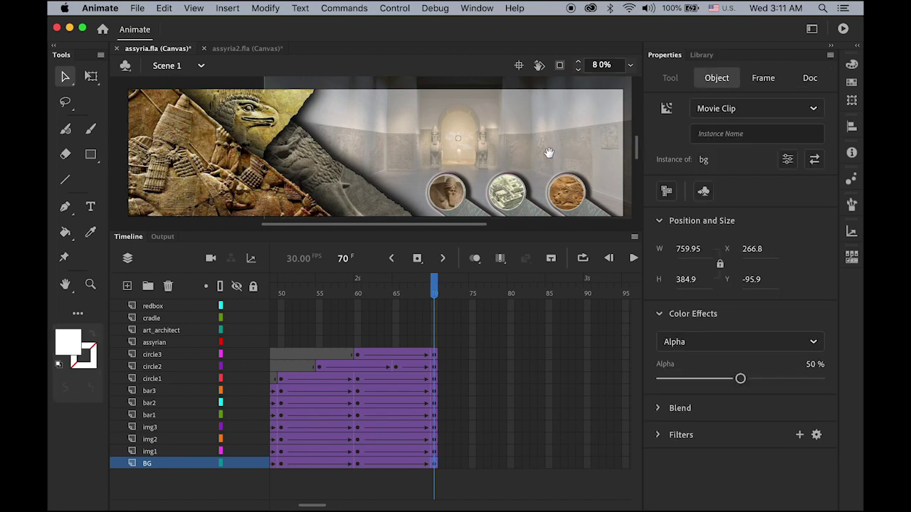
{"action": "left_click_drag", "start_coordinate": [549, 153], "coordinate": [549, 148]}
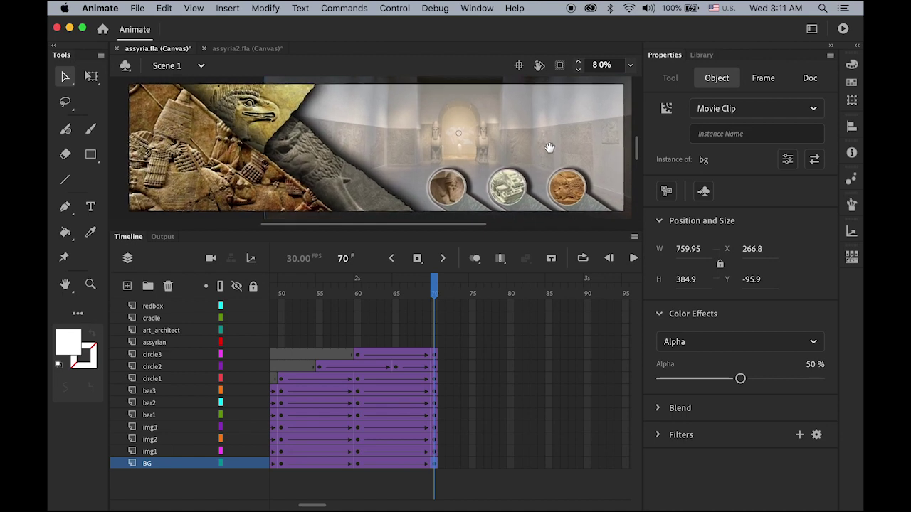
{"action": "left_click", "coordinate": [391, 258]}
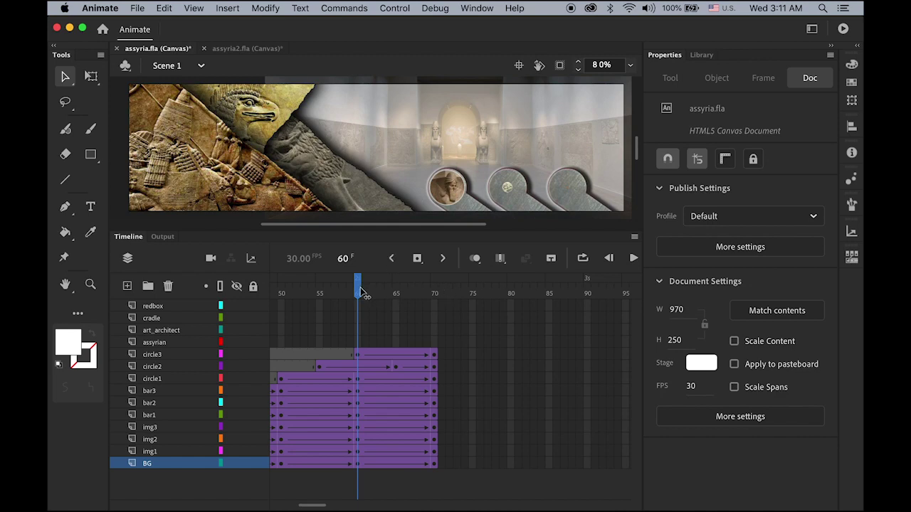
{"action": "left_click_drag", "start_coordinate": [362, 292], "coordinate": [266, 319]}
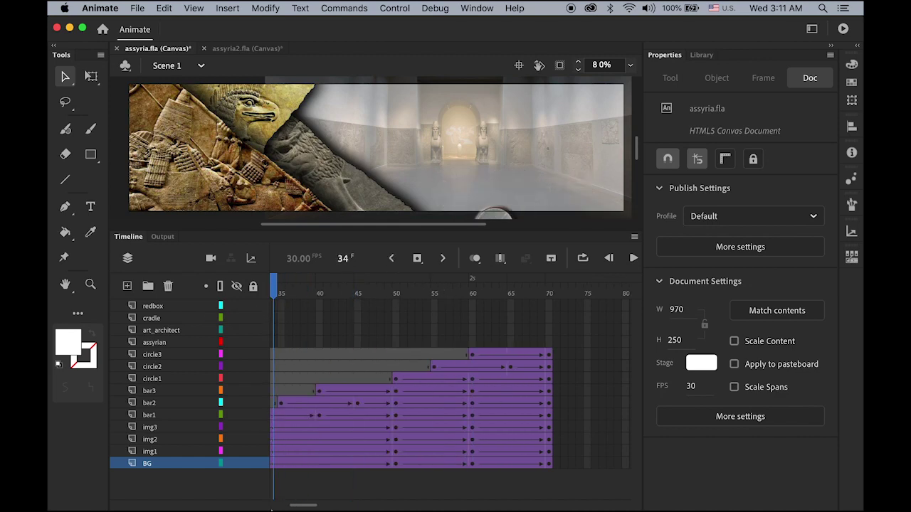
{"action": "left_click_drag", "start_coordinate": [306, 505], "coordinate": [287, 505]}
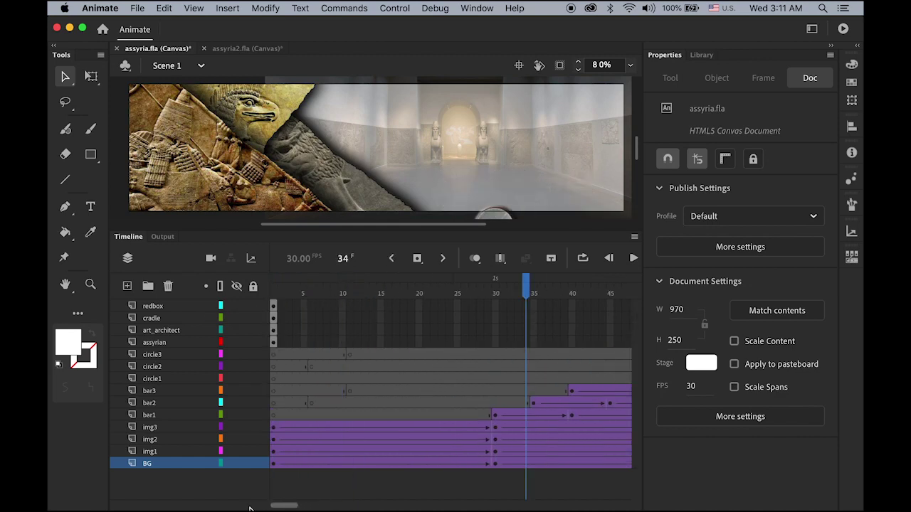
{"action": "left_click", "coordinate": [271, 290]}
{"action": "key", "text": "Return"}
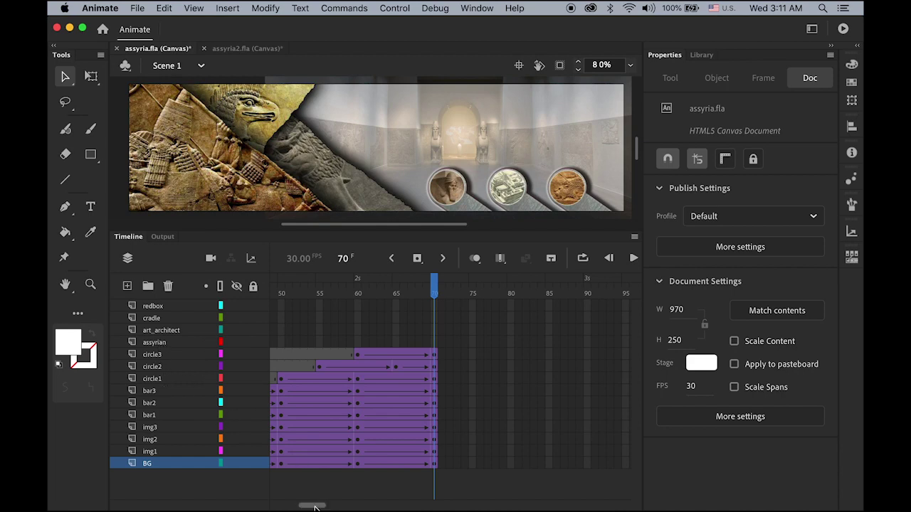
Step: Move the first keyframes of the redbox, cradle, art_architect and assyrian layers from frame 1 to frame 70
{"action": "left_click_drag", "start_coordinate": [314, 505], "coordinate": [265, 504]}
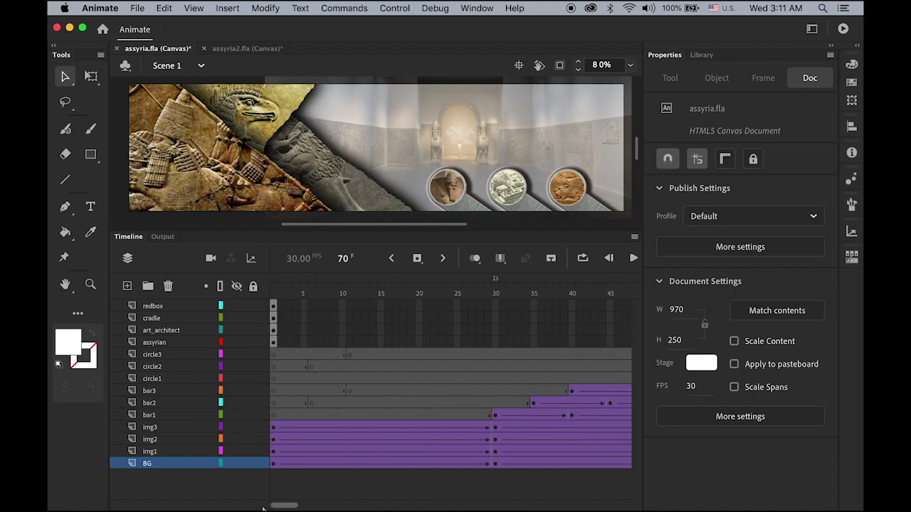
{"action": "left_click", "coordinate": [275, 308]}
{"action": "left_click", "coordinate": [275, 342]}
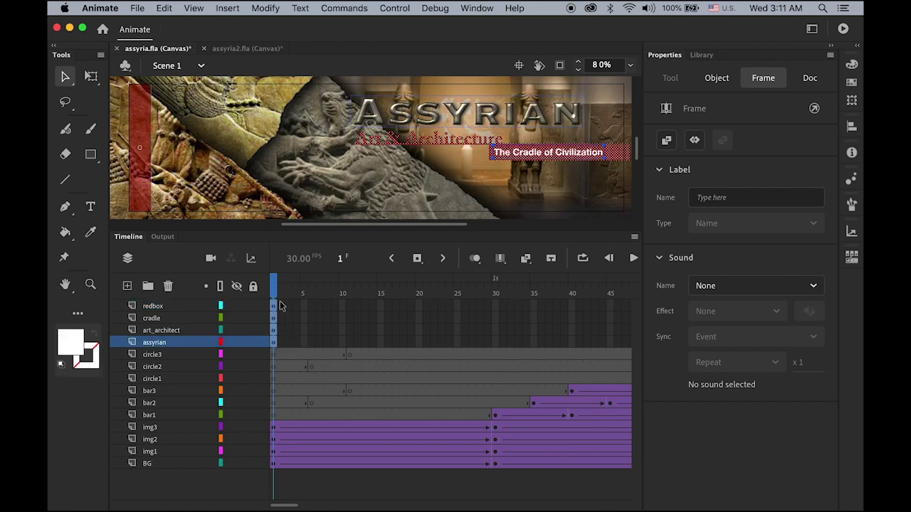
{"action": "left_click_drag", "start_coordinate": [274, 306], "coordinate": [496, 306]}
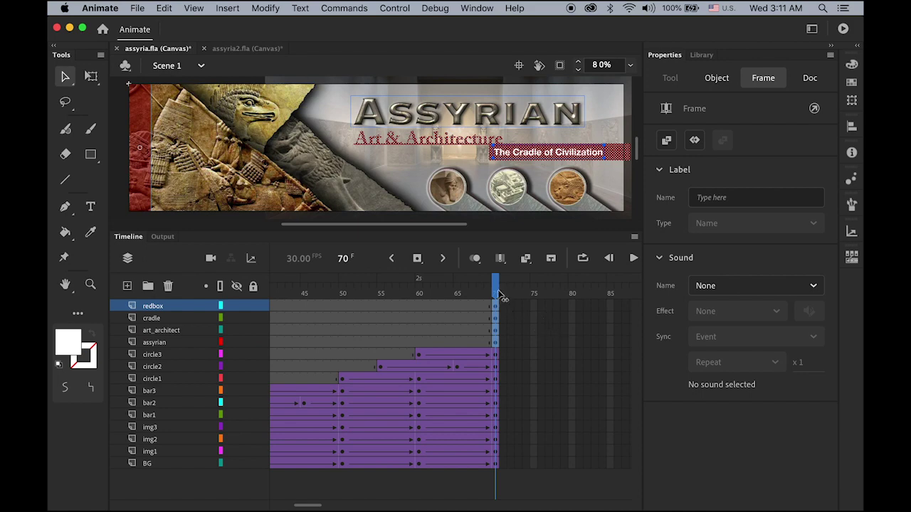
Step: Create classic tweens at frame 70 on the assyrian, art_architect, cradle and redbox layers and insert their end keyframes at frame 80
{"action": "left_click", "coordinate": [442, 121]}
{"action": "left_click", "coordinate": [164, 344]}
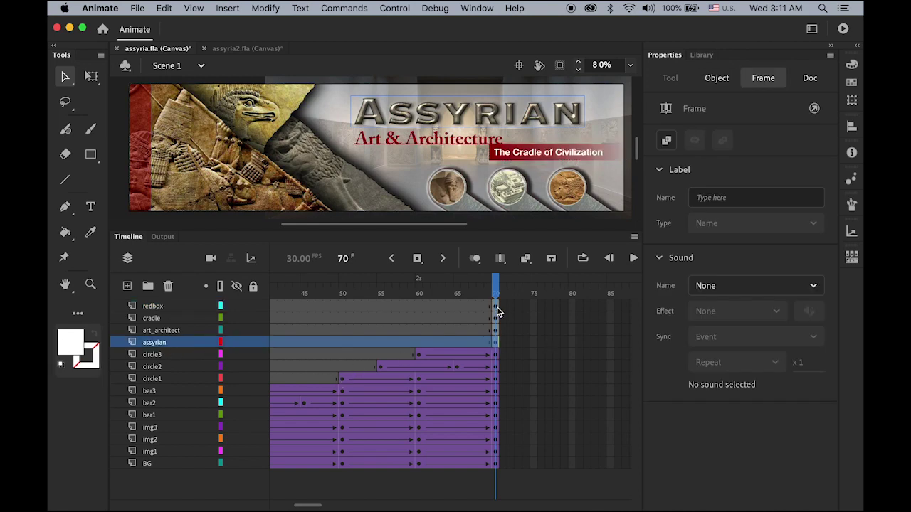
{"action": "left_click", "coordinate": [496, 342]}
{"action": "left_click", "coordinate": [495, 307], "text": "shift"}
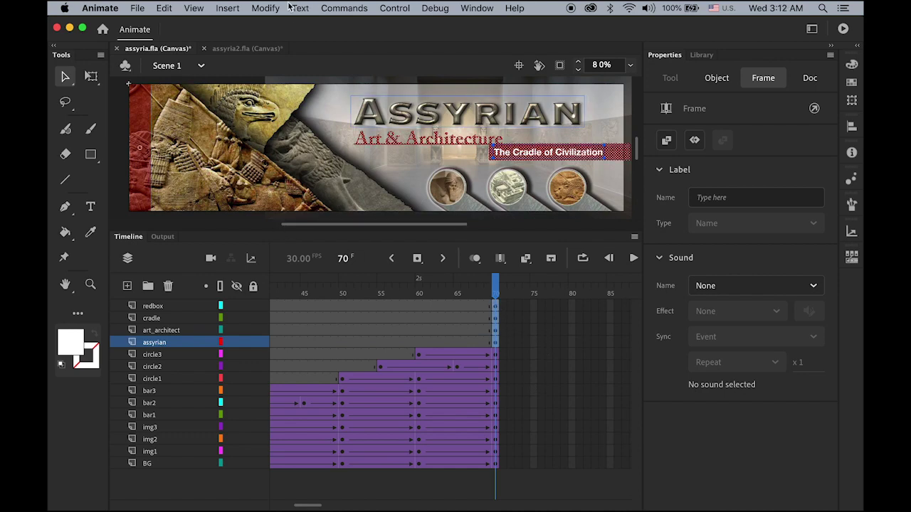
{"action": "left_click", "coordinate": [226, 9]}
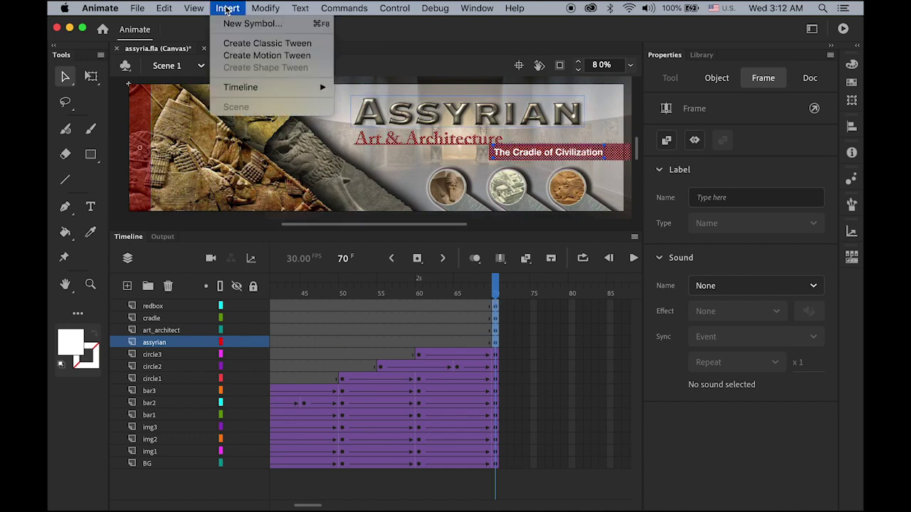
{"action": "left_click", "coordinate": [260, 44]}
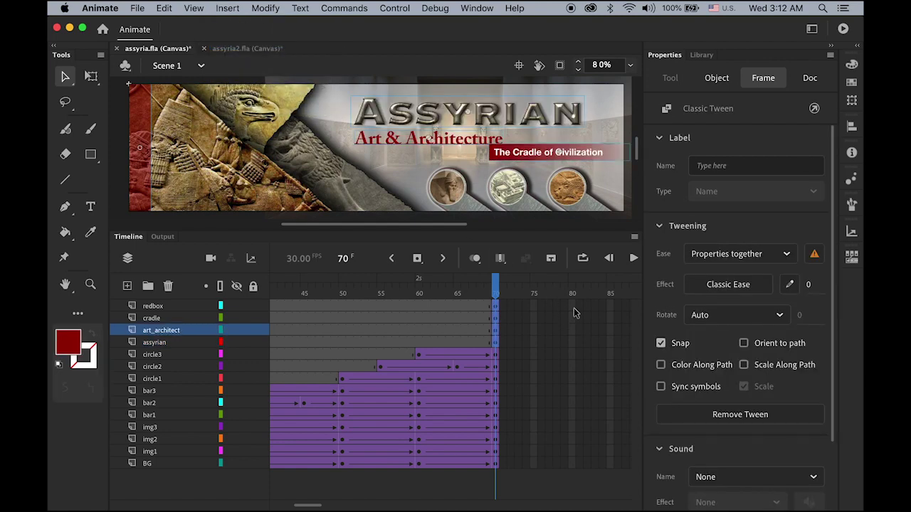
{"action": "left_click_drag", "start_coordinate": [574, 307], "coordinate": [572, 345]}
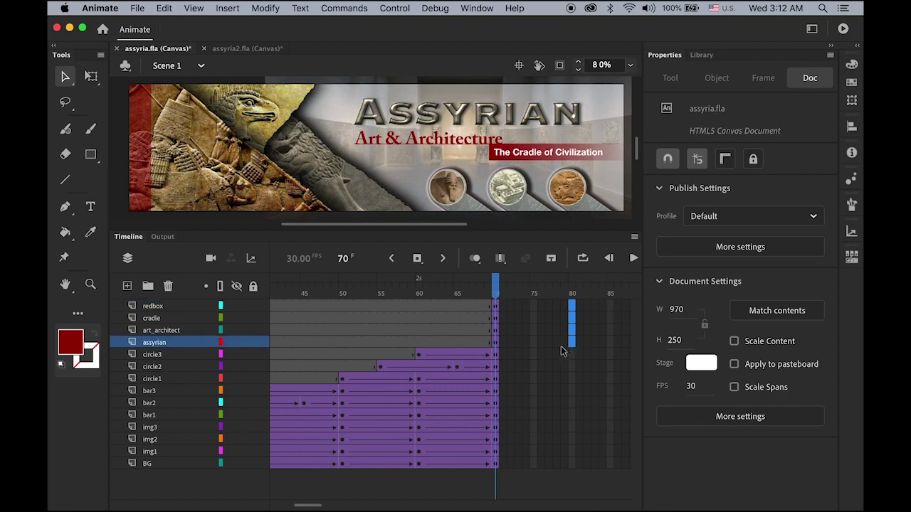
{"action": "left_click", "coordinate": [417, 260]}
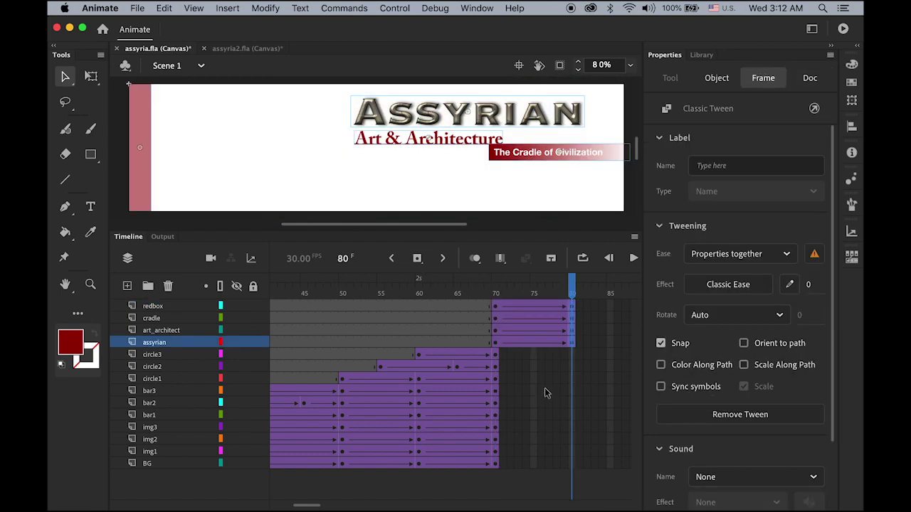
Step: At frame 70, move the ASSYRIAN title toward the stage's left edge, to about X 79, Y 54
{"action": "left_click_drag", "start_coordinate": [571, 287], "coordinate": [498, 302]}
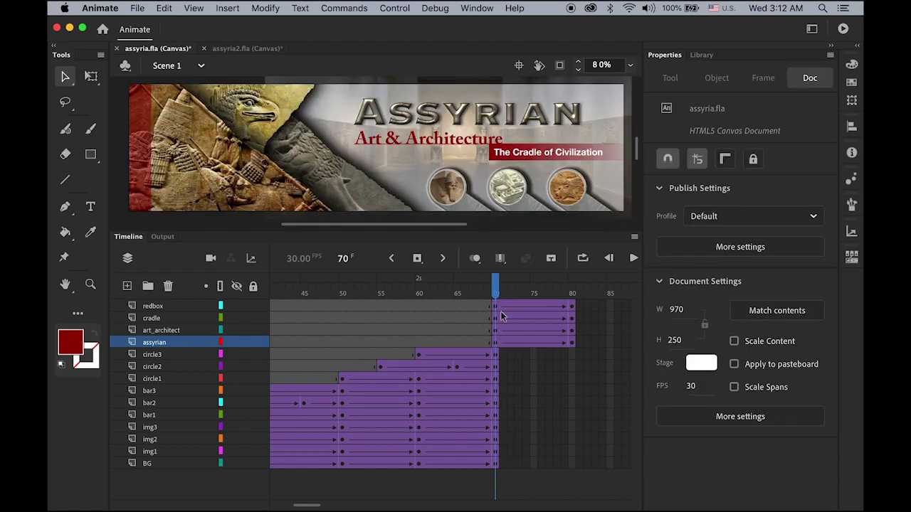
{"action": "left_click", "coordinate": [160, 344]}
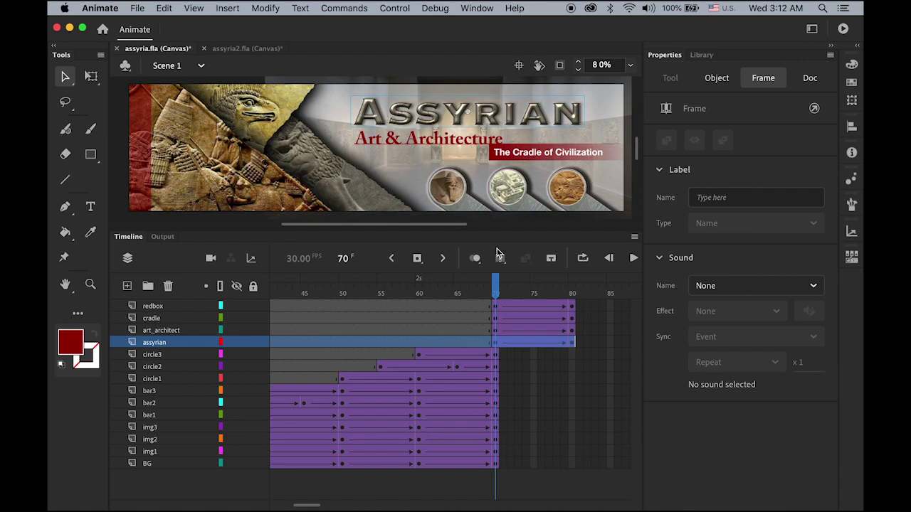
{"action": "left_click", "coordinate": [496, 346]}
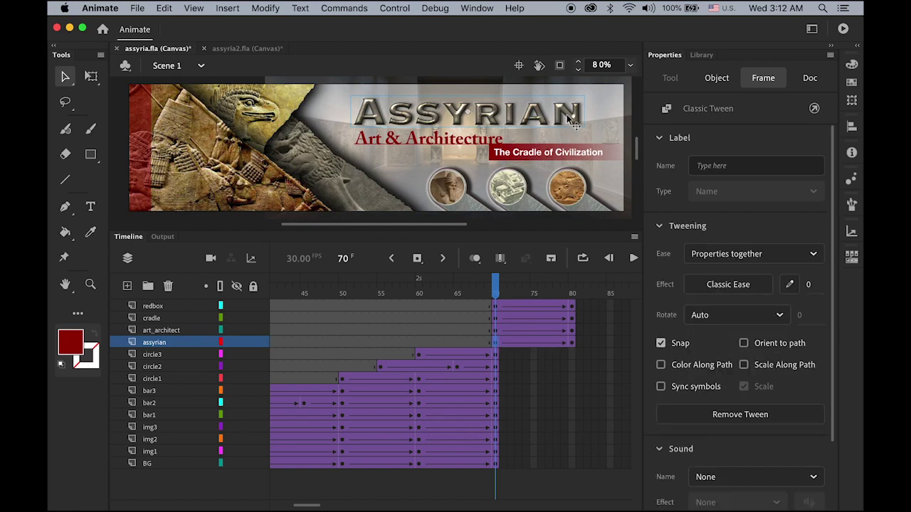
{"action": "left_click_drag", "start_coordinate": [575, 124], "coordinate": [271, 137]}
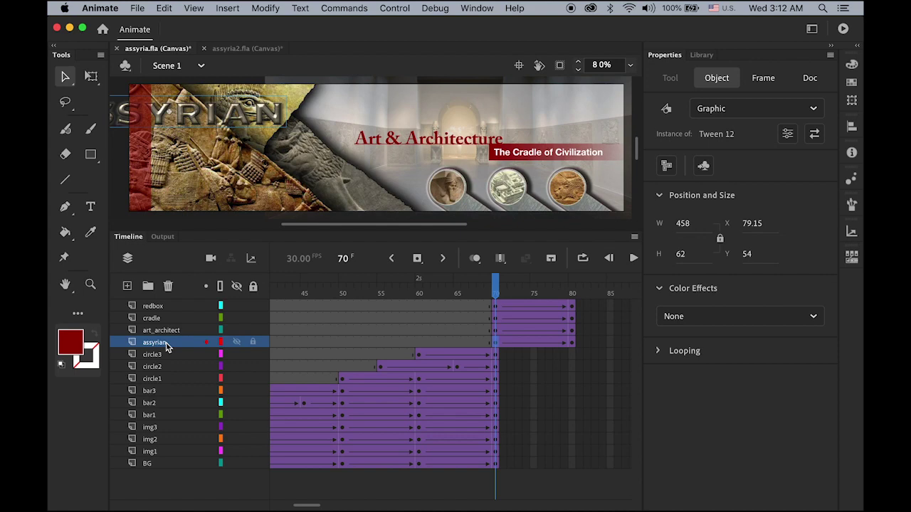
Step: Move the assyrian layer between img2 and img1 and check the title's position at frames 70 and 71
{"action": "left_click_drag", "start_coordinate": [166, 347], "coordinate": [168, 451]}
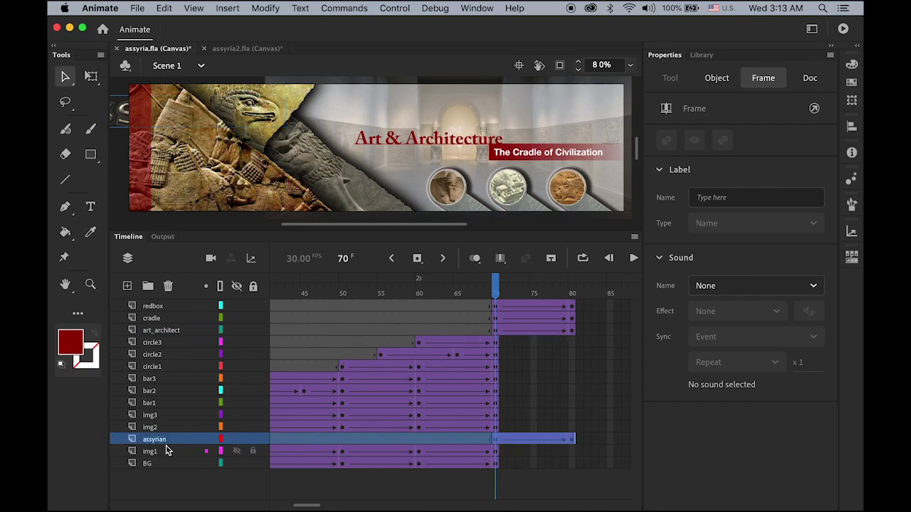
{"action": "left_click", "coordinate": [504, 291]}
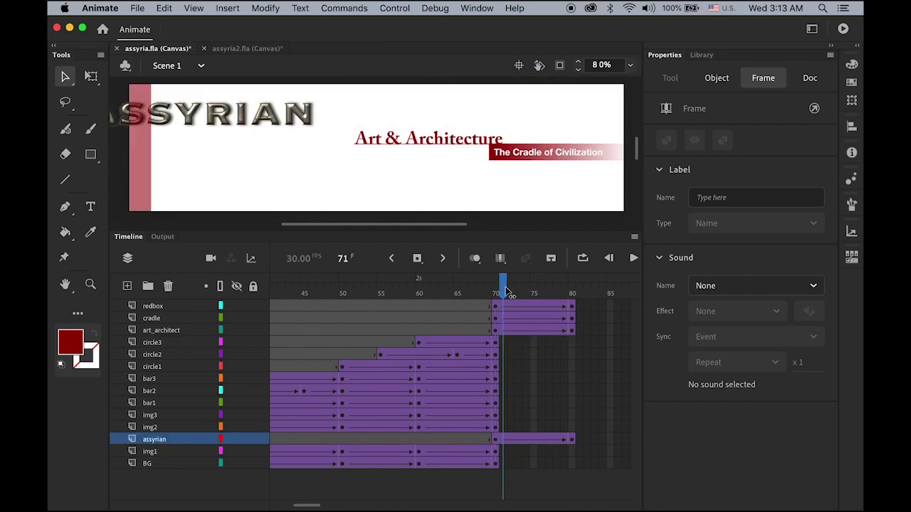
{"action": "mouse_move", "coordinate": [505, 291]}
{"action": "left_mouse_down"}
{"action": "mouse_move", "coordinate": [496, 295]}
{"action": "mouse_move", "coordinate": [519, 296]}
{"action": "mouse_move", "coordinate": [496, 299]}
{"action": "left_mouse_up"}
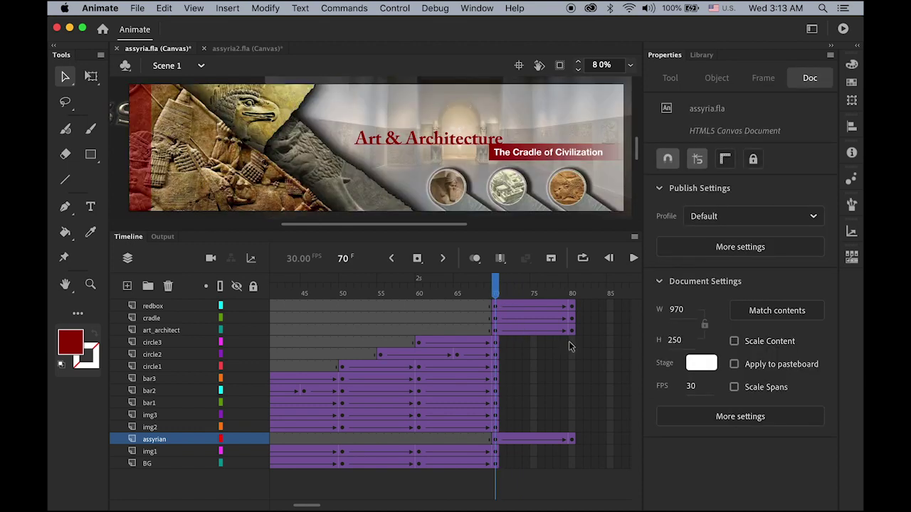
Step: Insert keyframes at frame 80 on the circle, bar, img and BG layers and scrub through the title's slide-in
{"action": "left_click", "coordinate": [571, 344]}
{"action": "left_click", "coordinate": [573, 427], "text": "shift"}
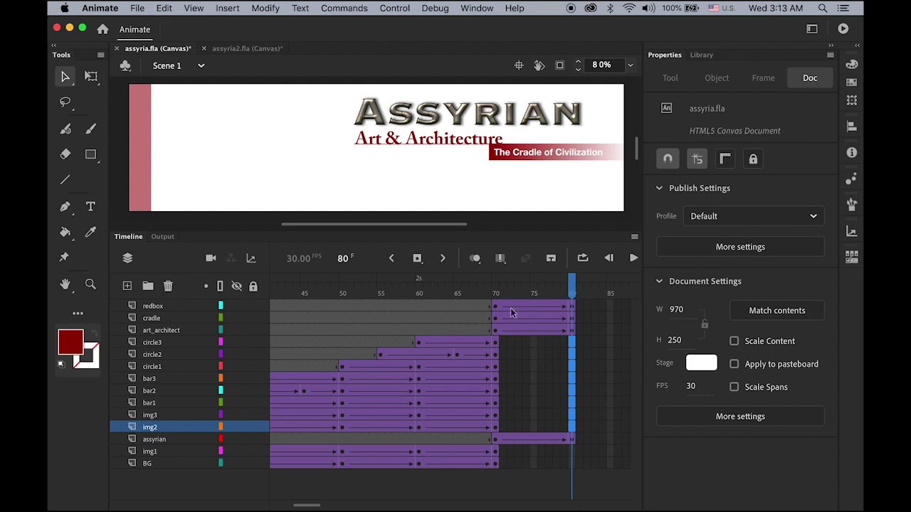
{"action": "left_click", "coordinate": [418, 259]}
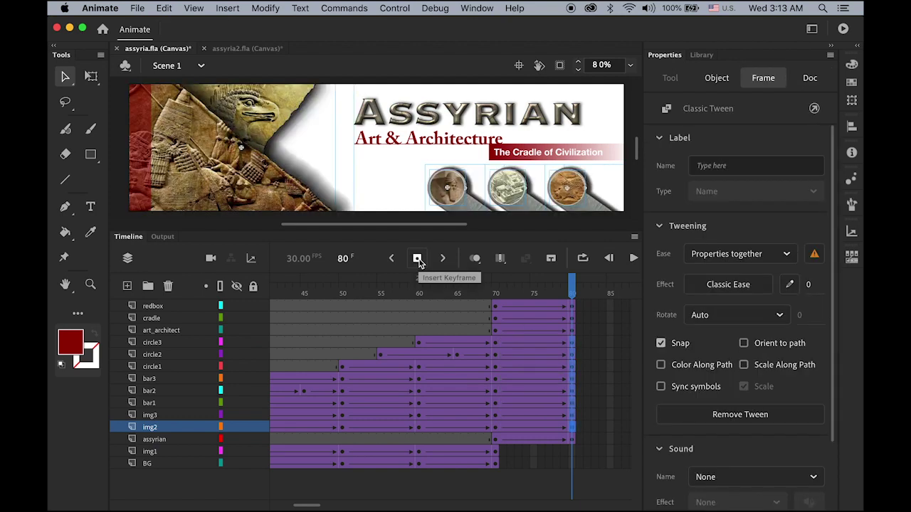
{"action": "left_click", "coordinate": [572, 453]}
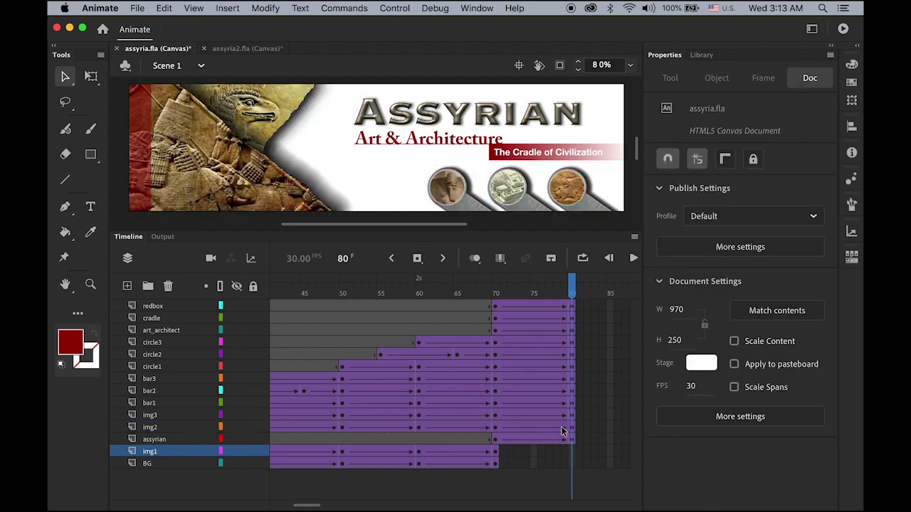
{"action": "left_click", "coordinate": [573, 464]}
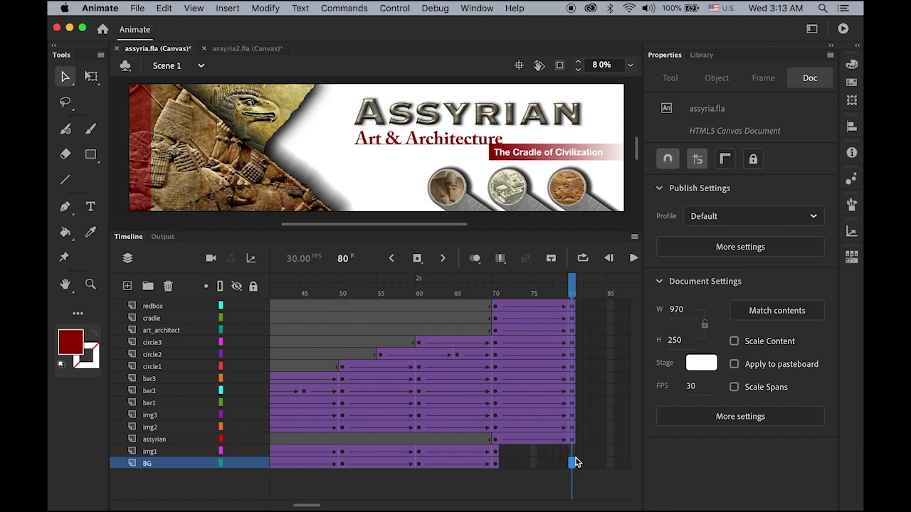
{"action": "left_click", "coordinate": [576, 453]}
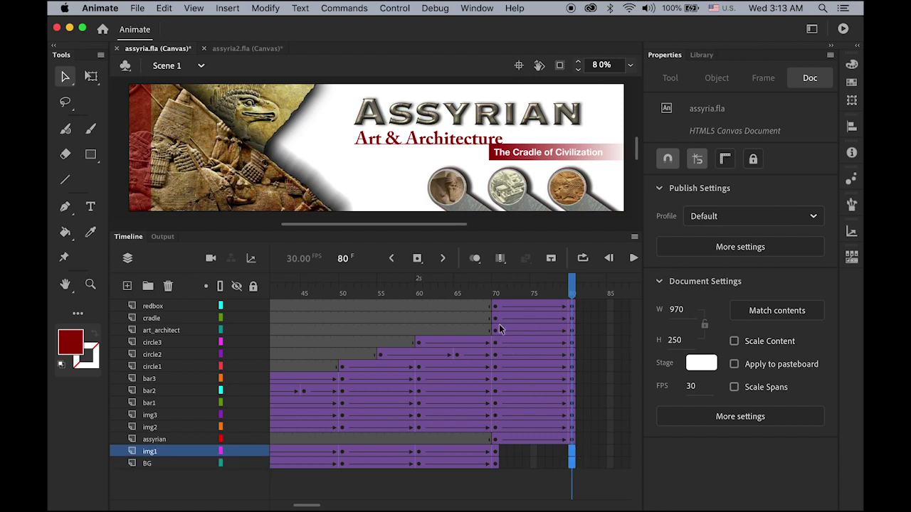
{"action": "left_click", "coordinate": [417, 258]}
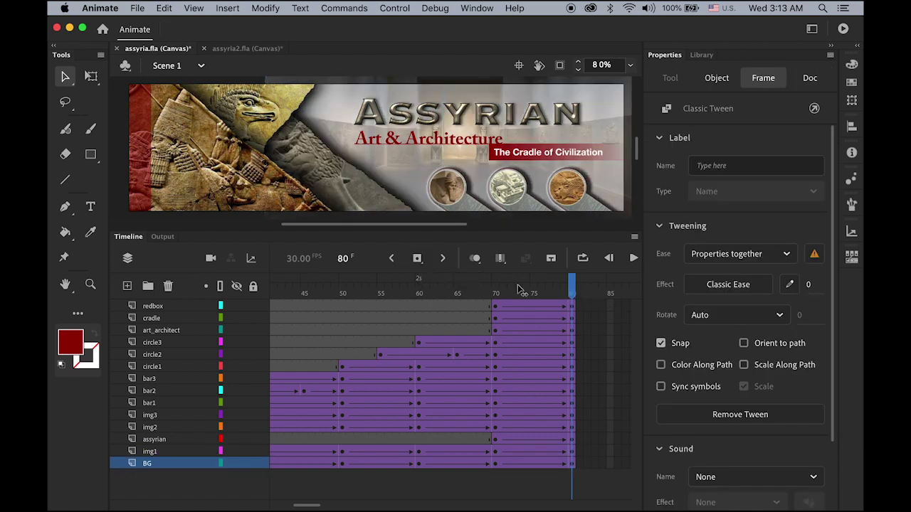
{"action": "left_click_drag", "start_coordinate": [522, 290], "coordinate": [552, 319]}
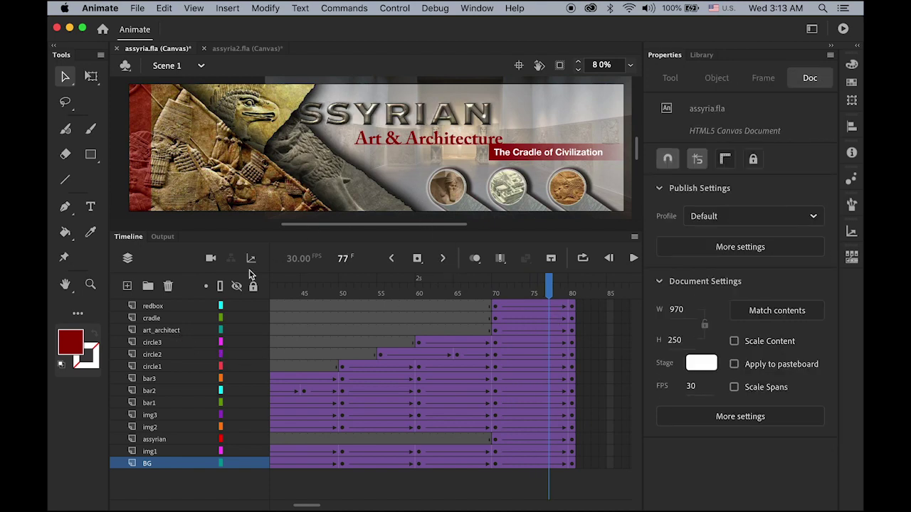
Step: At frame 70, move the Art & Architecture text off the stage's right edge, to about X 1121, Y 103, and scrub its entrance
{"action": "left_click", "coordinate": [169, 331]}
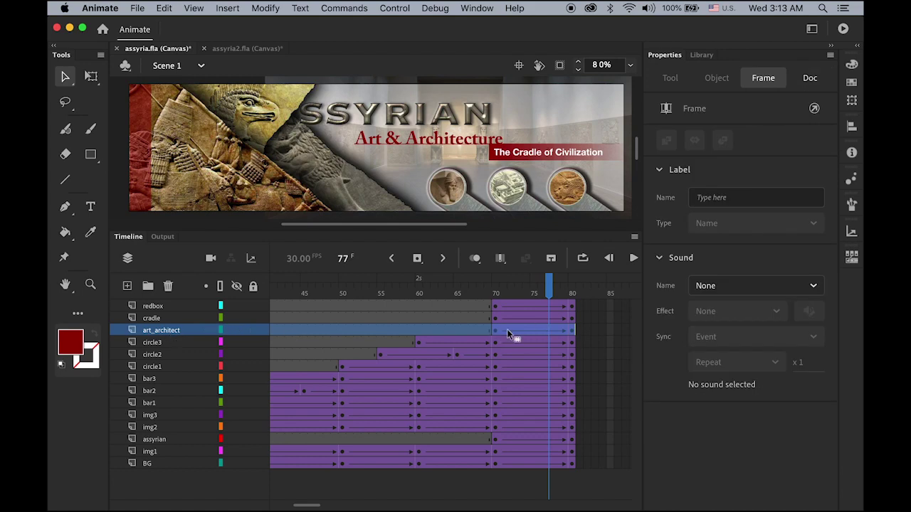
{"action": "left_click", "coordinate": [496, 332]}
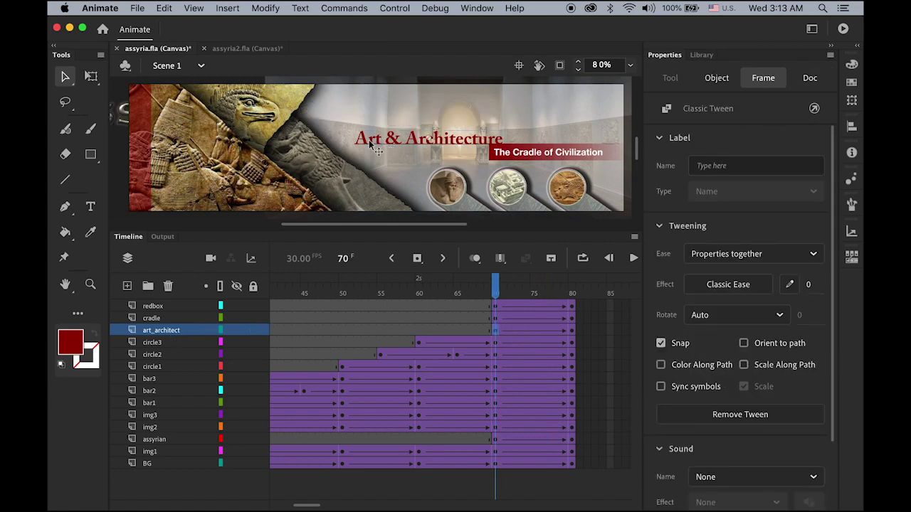
{"action": "left_click_drag", "start_coordinate": [367, 144], "coordinate": [635, 176]}
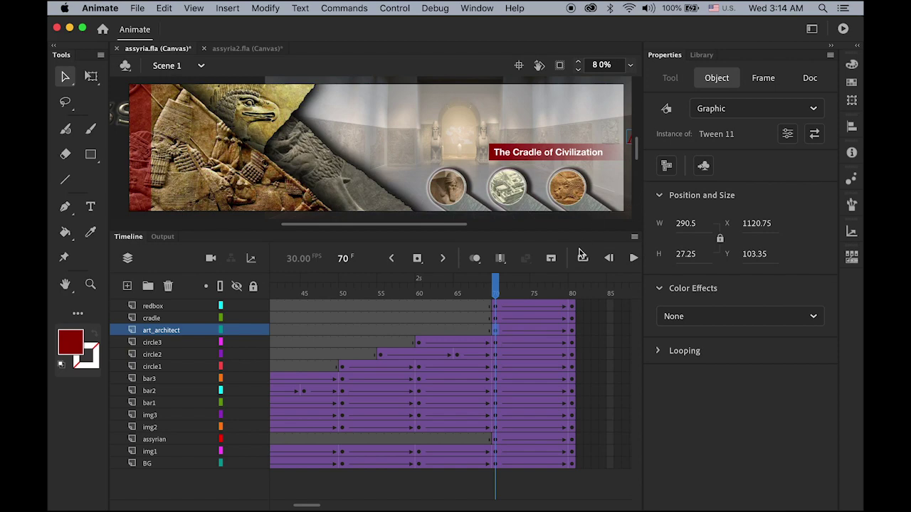
{"action": "left_click", "coordinate": [499, 293]}
{"action": "left_click_drag", "start_coordinate": [521, 294], "coordinate": [497, 308]}
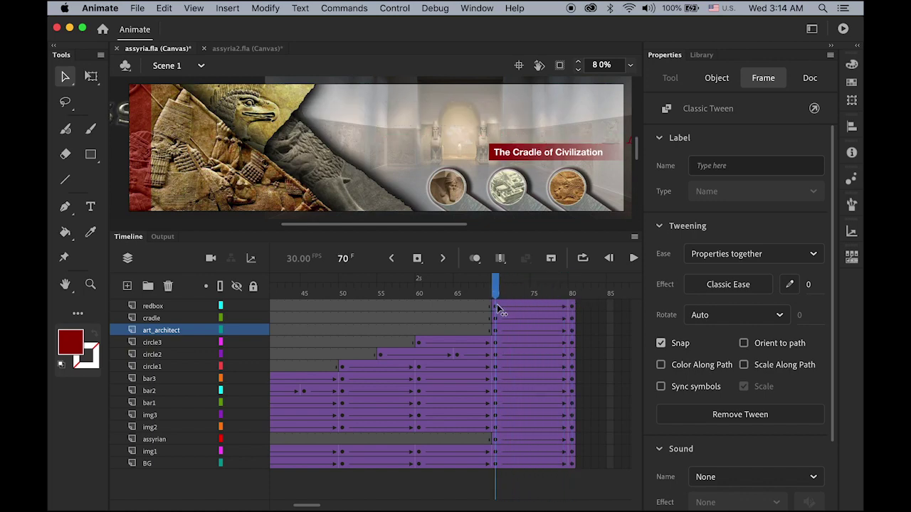
Step: Set the ease of the frame 70 tweens on the art_architect and assyrian layers to -100 and scrub through both entrances
{"action": "left_click", "coordinate": [498, 335]}
{"action": "left_click_drag", "start_coordinate": [811, 286], "coordinate": [654, 292]}
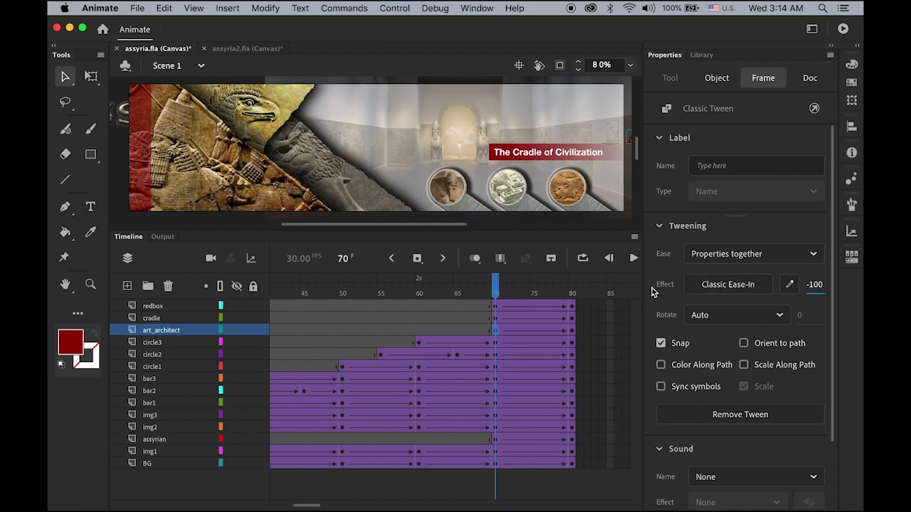
{"action": "left_click", "coordinate": [496, 443]}
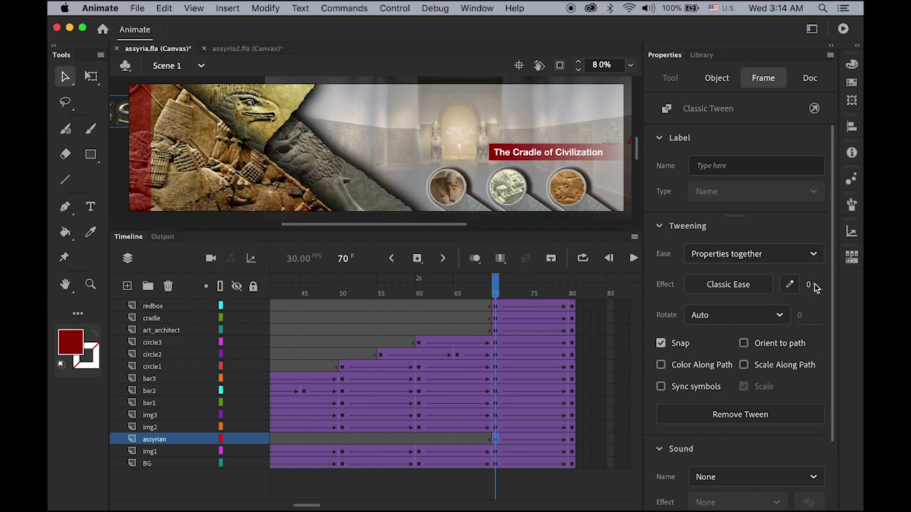
{"action": "left_click_drag", "start_coordinate": [810, 286], "coordinate": [608, 309]}
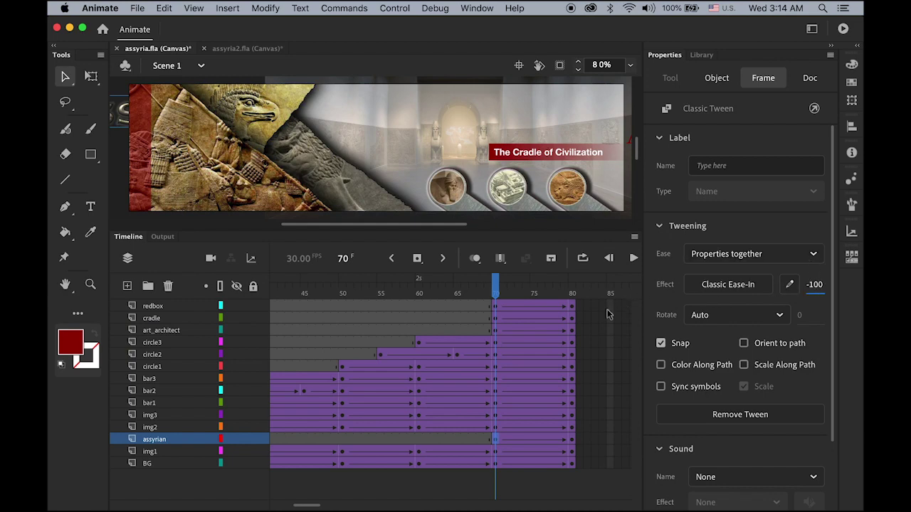
{"action": "left_click_drag", "start_coordinate": [500, 289], "coordinate": [564, 313]}
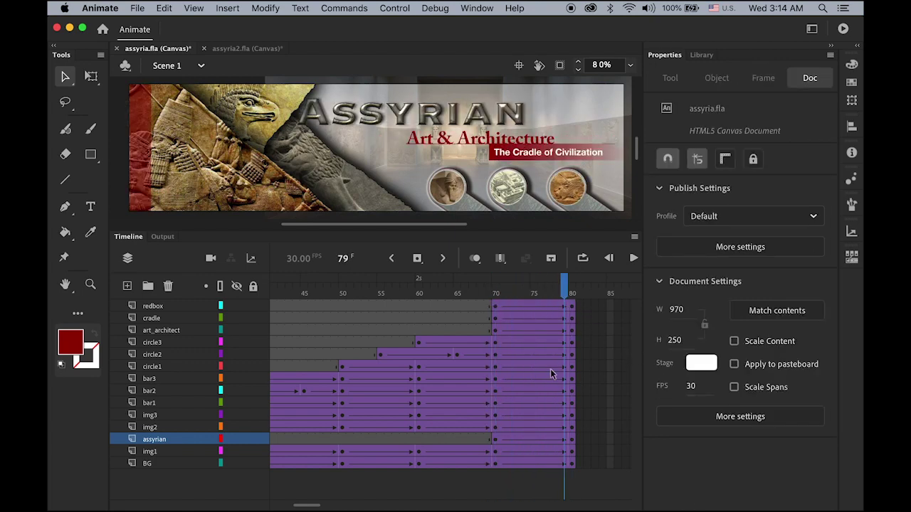
Step: At frame 70, move the Cradle of Civilization bar off the stage's right edge, to about X 1108, Y 133.5, and set its tween ease to -100
{"action": "left_click", "coordinate": [152, 320]}
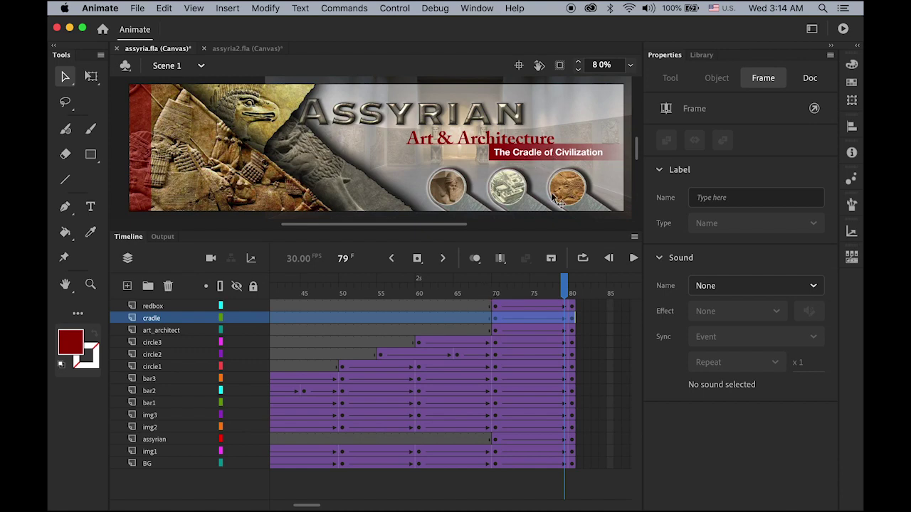
{"action": "left_click", "coordinate": [495, 320]}
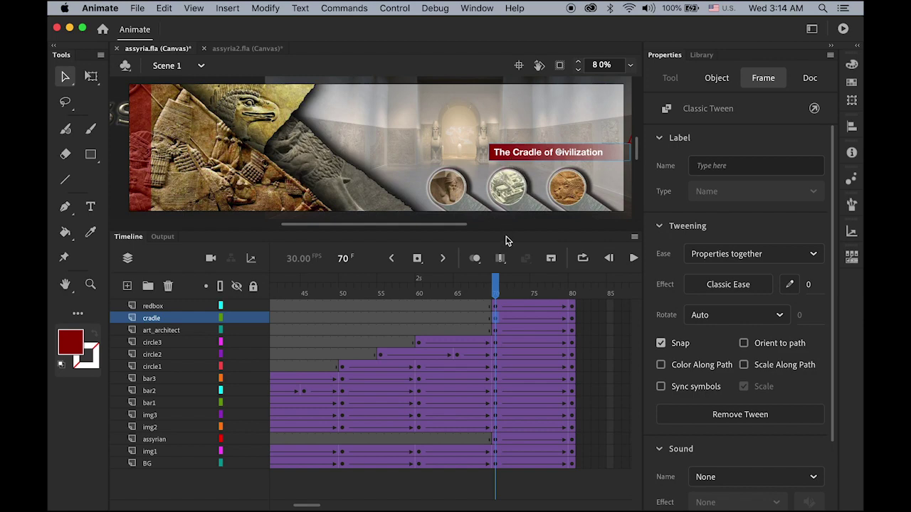
{"action": "left_click_drag", "start_coordinate": [496, 162], "coordinate": [630, 165]}
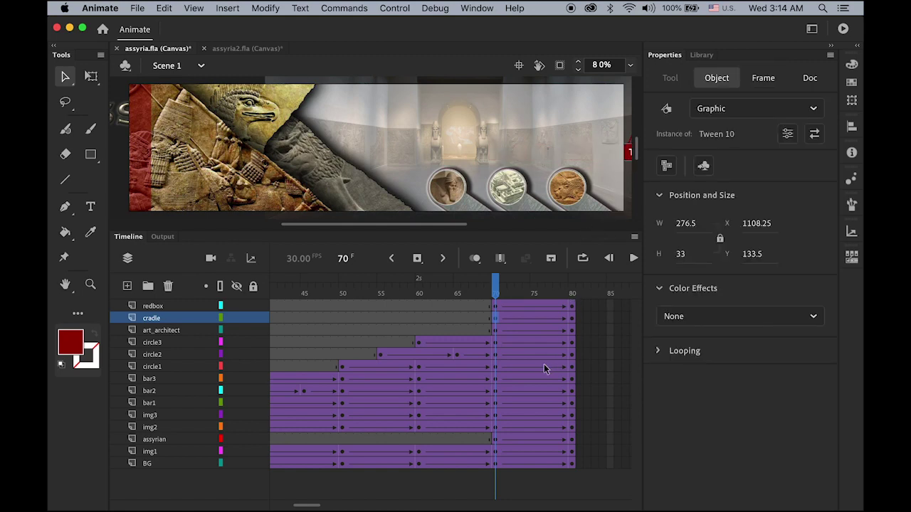
{"action": "left_click_drag", "start_coordinate": [496, 293], "coordinate": [500, 318]}
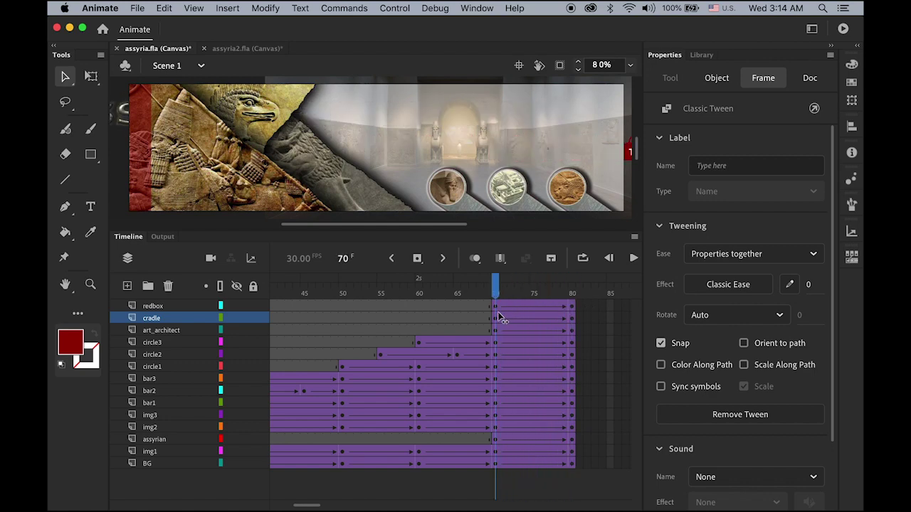
{"action": "left_click", "coordinate": [497, 317]}
{"action": "left_click_drag", "start_coordinate": [811, 287], "coordinate": [511, 322]}
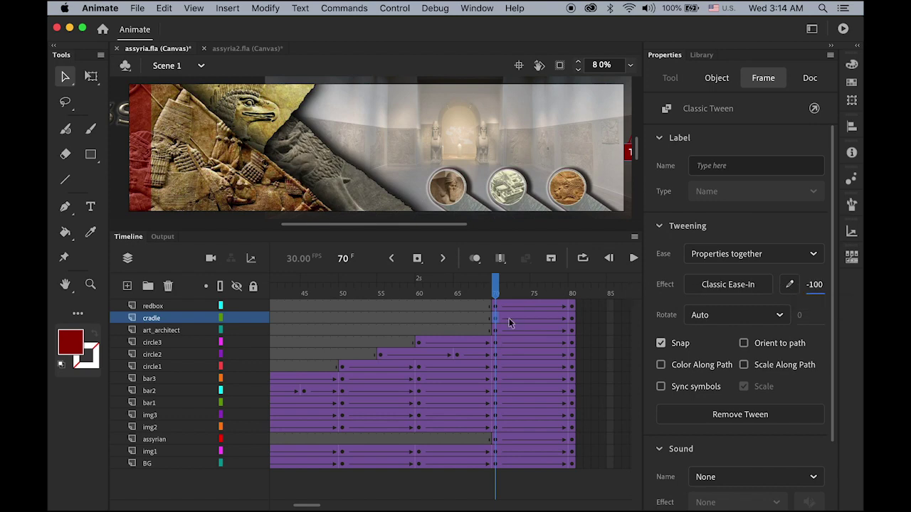
Step: At frame 70, set the red box instance's Alpha to 0% so it fades in by frame 80
{"action": "left_click", "coordinate": [162, 308]}
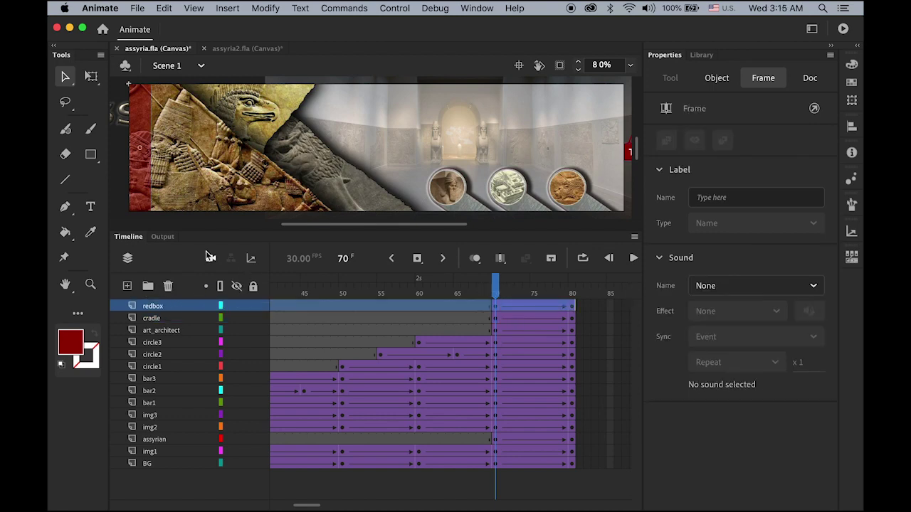
{"action": "left_click_drag", "start_coordinate": [495, 286], "coordinate": [572, 286]}
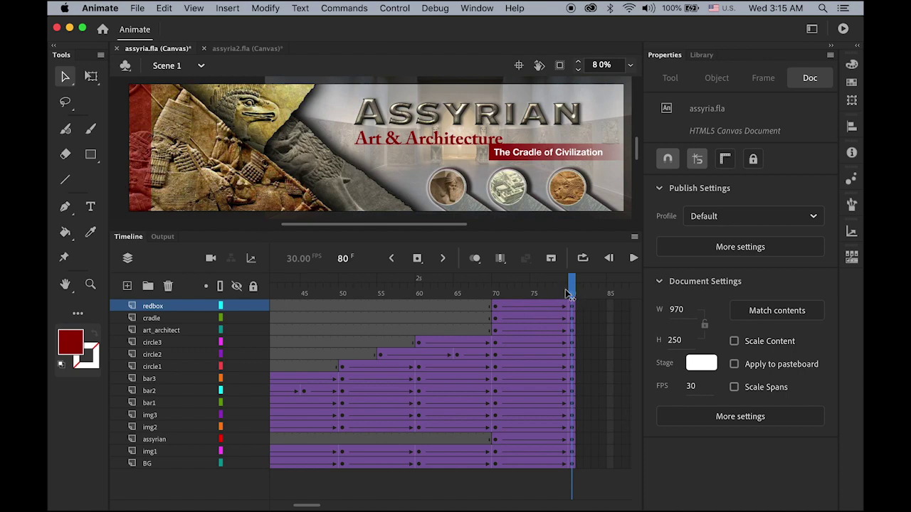
{"action": "left_click_drag", "start_coordinate": [573, 293], "coordinate": [494, 288]}
{"action": "left_click", "coordinate": [496, 310]}
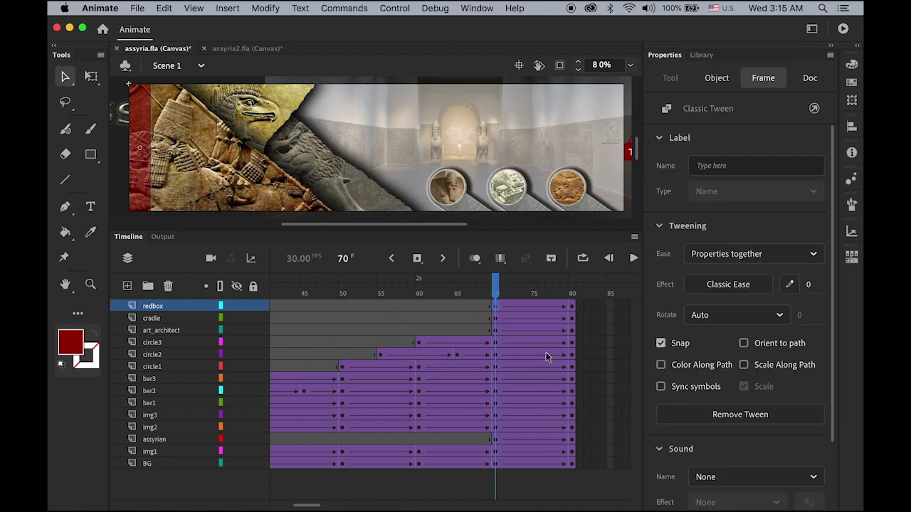
{"action": "left_click", "coordinate": [143, 195]}
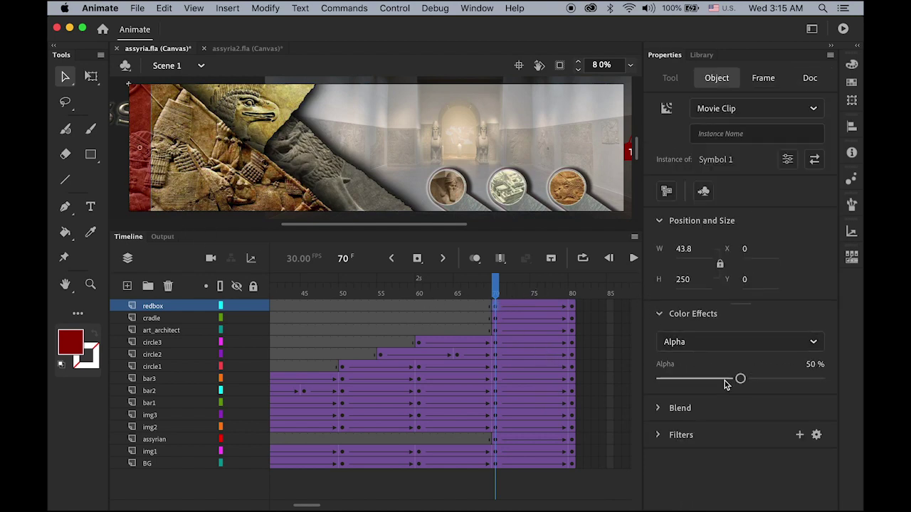
{"action": "left_click_drag", "start_coordinate": [739, 378], "coordinate": [587, 387]}
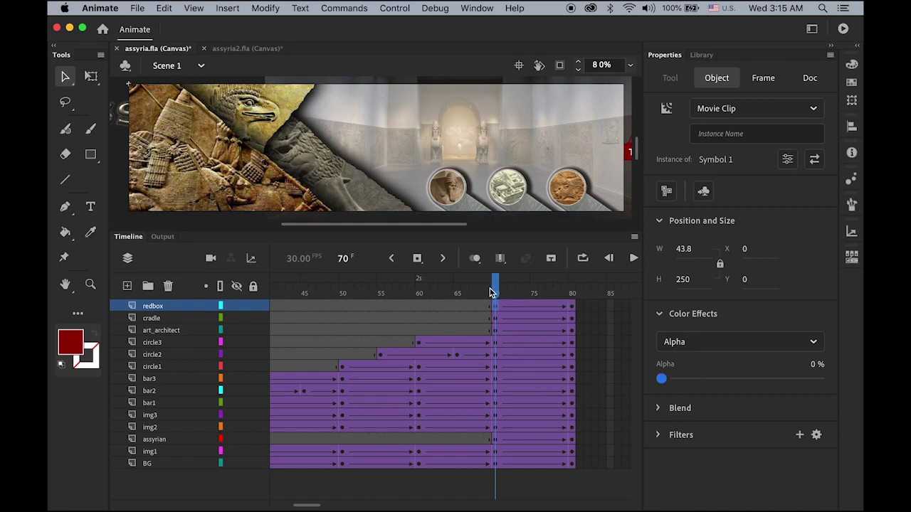
Step: Play the whole banner animation on the timeline from frame 1 to review all the entrances
{"action": "left_click_drag", "start_coordinate": [501, 294], "coordinate": [155, 304]}
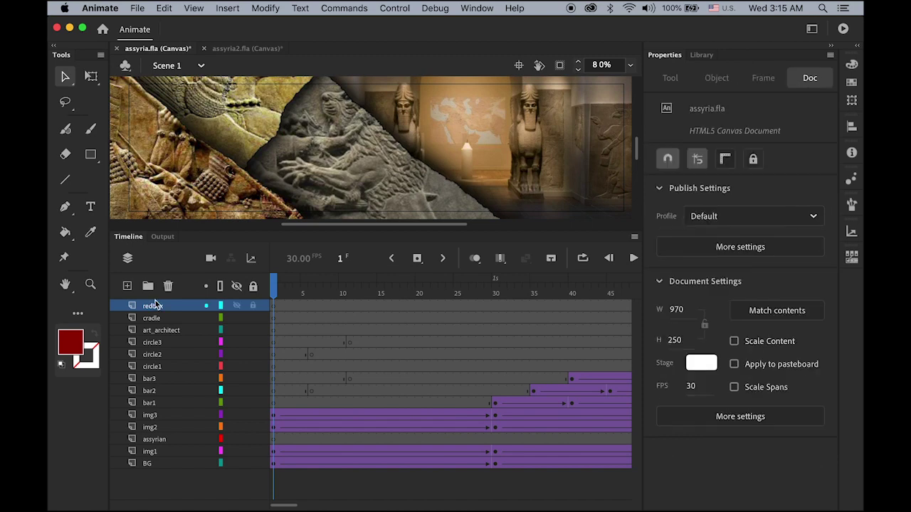
{"action": "key", "text": "Return"}
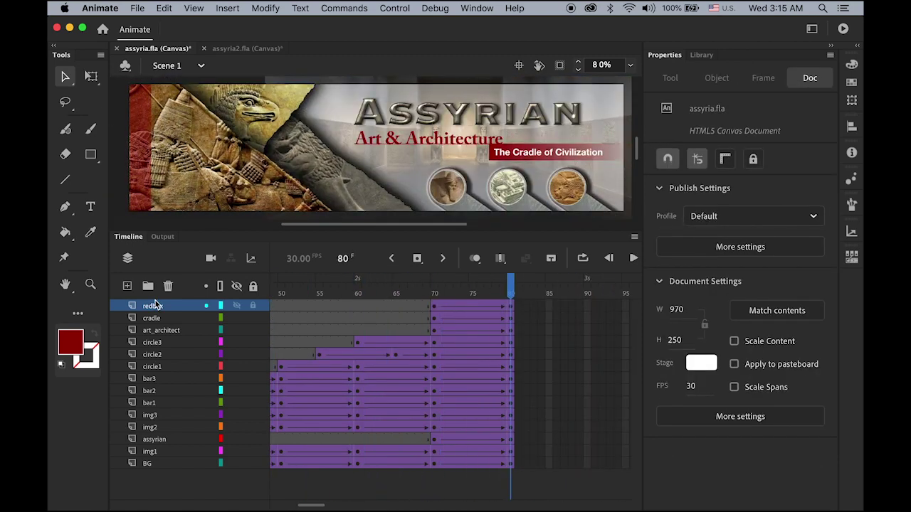
{"action": "key", "text": "Return"}
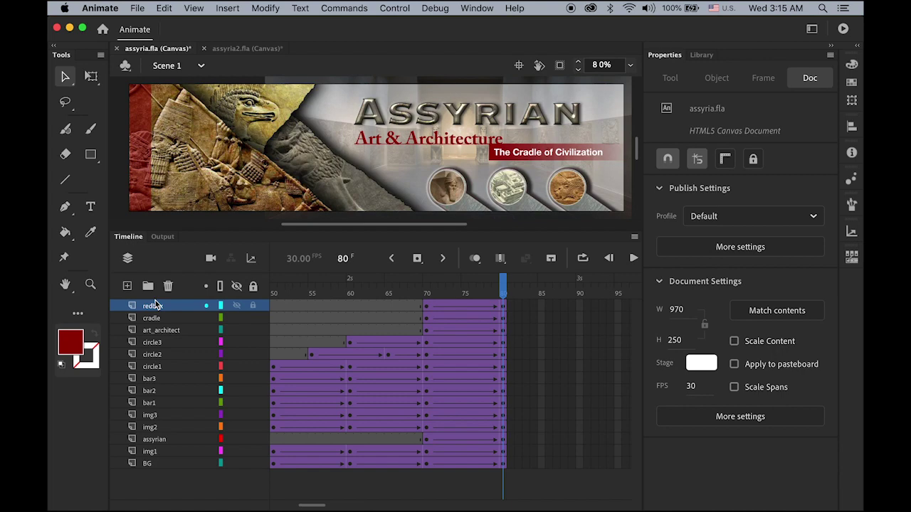
Step: Preview the banner in the Chrome browser and return to Animate
{"action": "key", "text": "super+Return"}
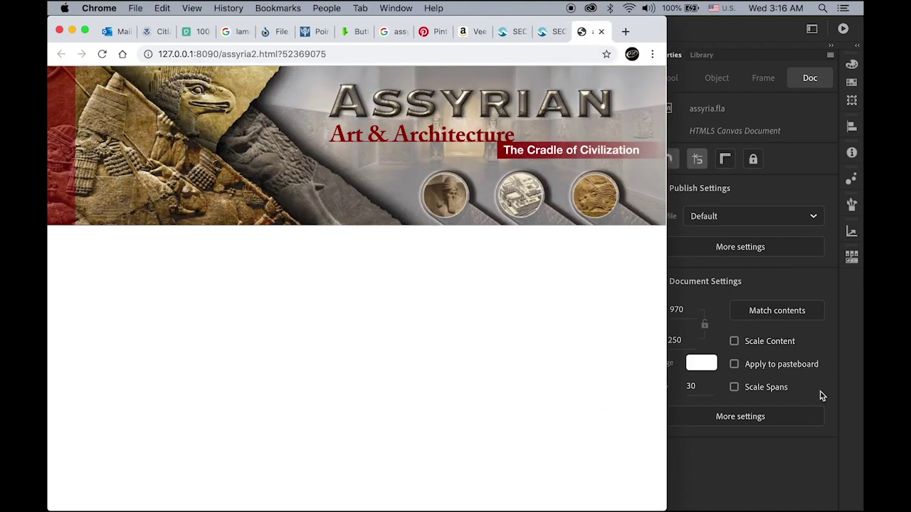
{"action": "left_click", "coordinate": [792, 480]}
{"action": "left_click", "coordinate": [129, 236]}
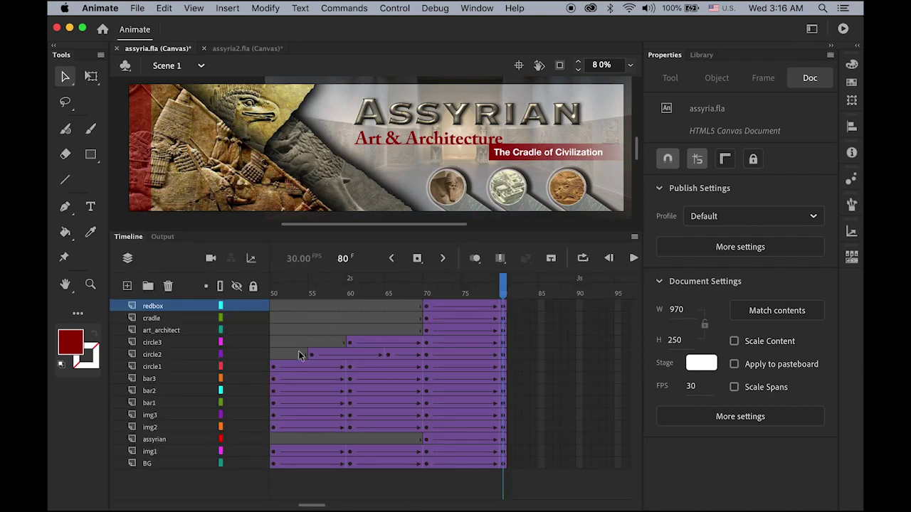
Step: At frame 80, add the HTML5 Canvas Timeline Navigation code snippet "Stop at this Frame" and close the code windows
{"action": "left_click", "coordinate": [167, 307]}
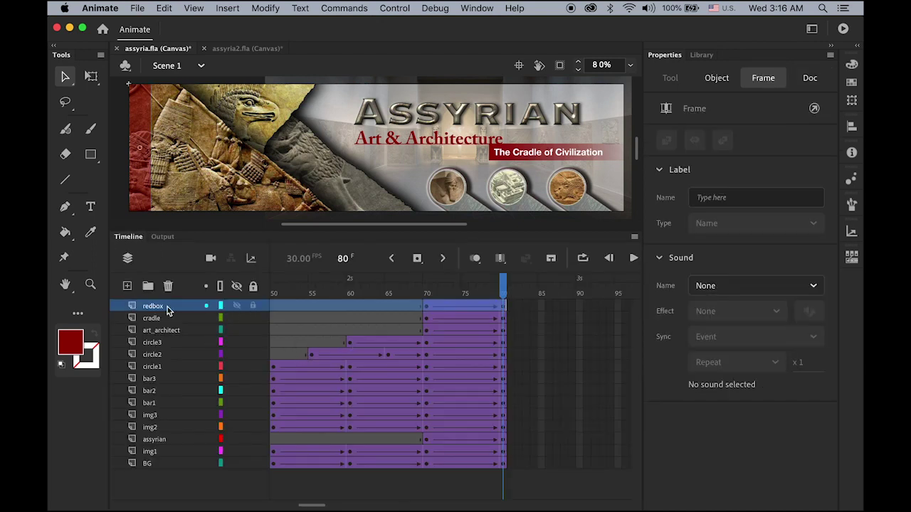
{"action": "left_click", "coordinate": [513, 286]}
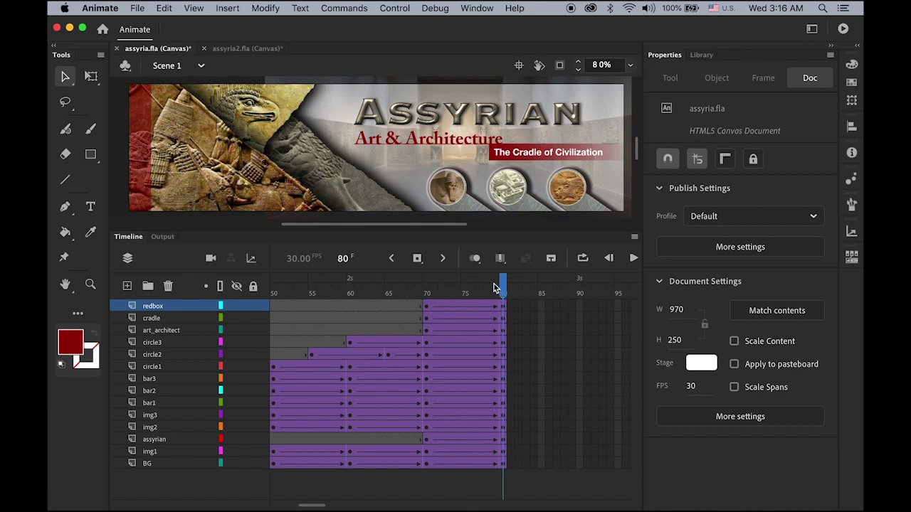
{"action": "left_click", "coordinate": [476, 8]}
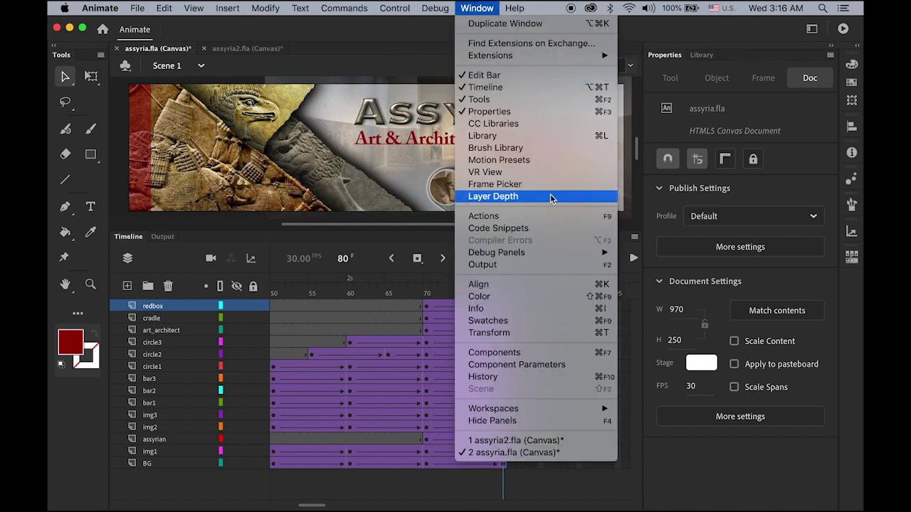
{"action": "left_click", "coordinate": [551, 217]}
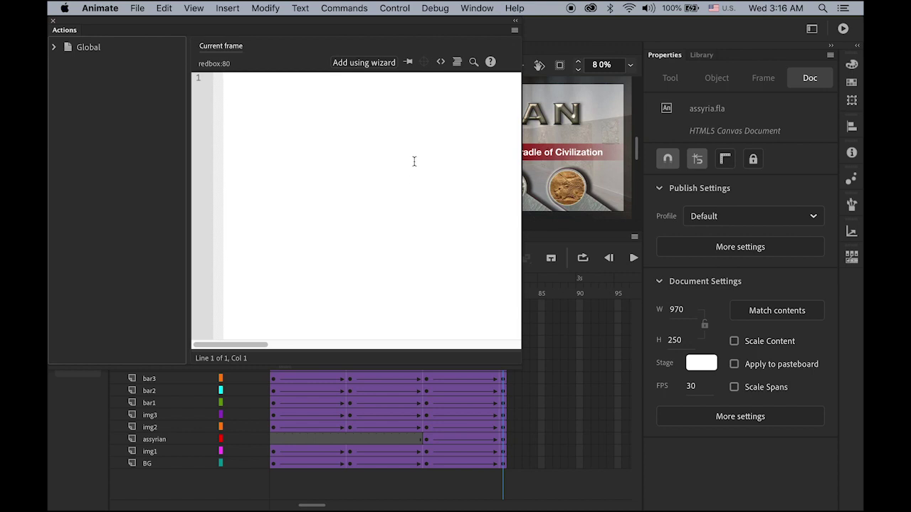
{"action": "left_click", "coordinate": [441, 63]}
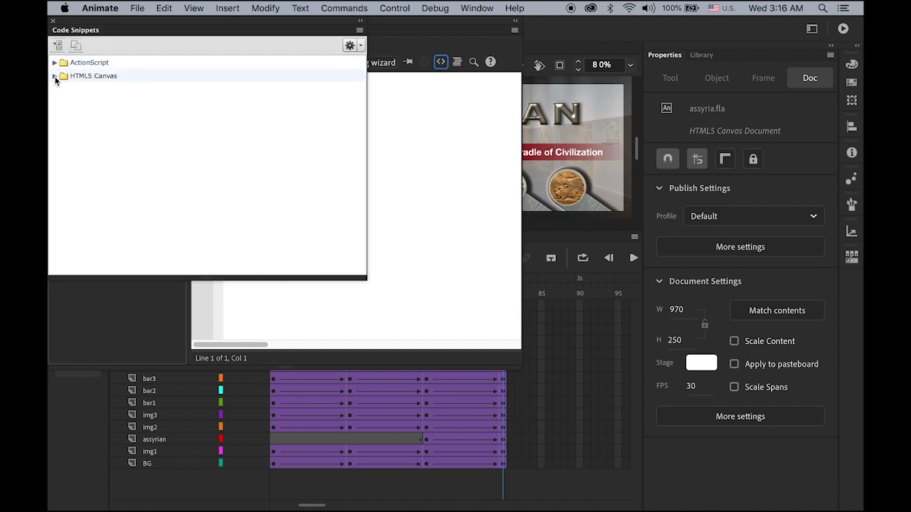
{"action": "left_click", "coordinate": [55, 76]}
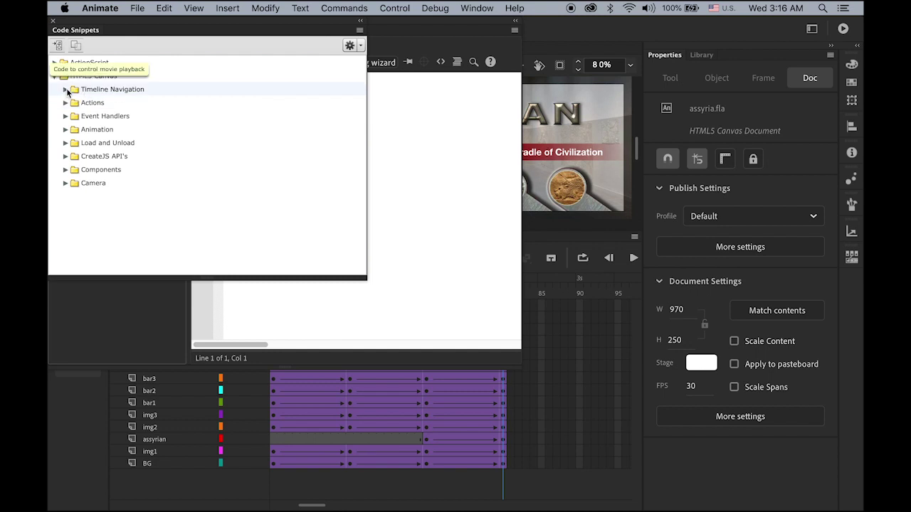
{"action": "left_click", "coordinate": [65, 89]}
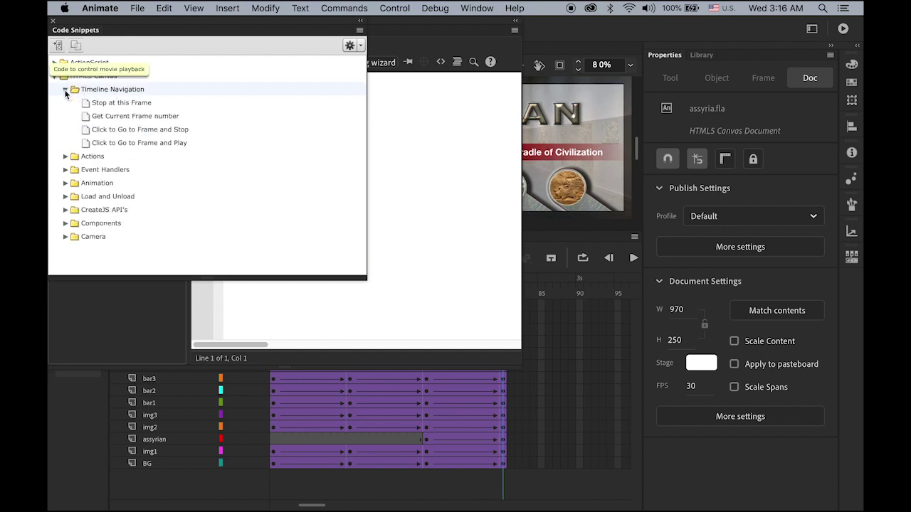
{"action": "left_click", "coordinate": [92, 103]}
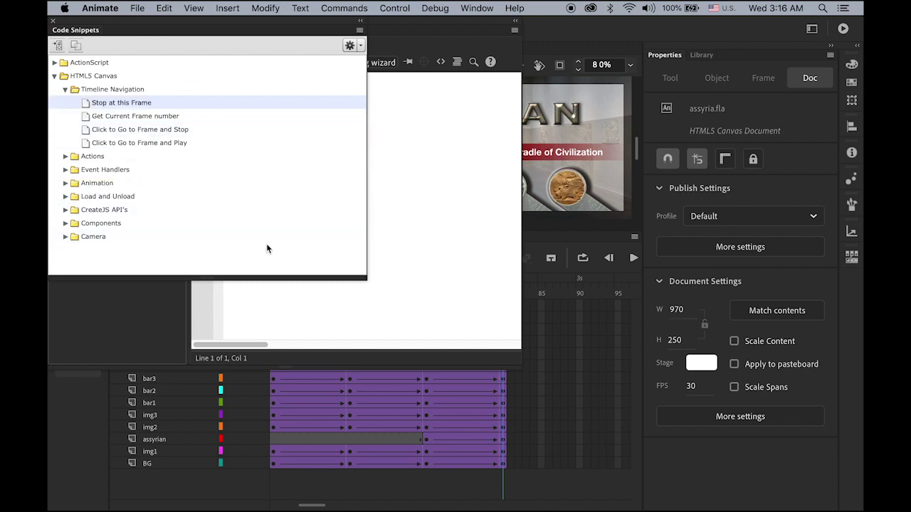
{"action": "double_click", "coordinate": [87, 103]}
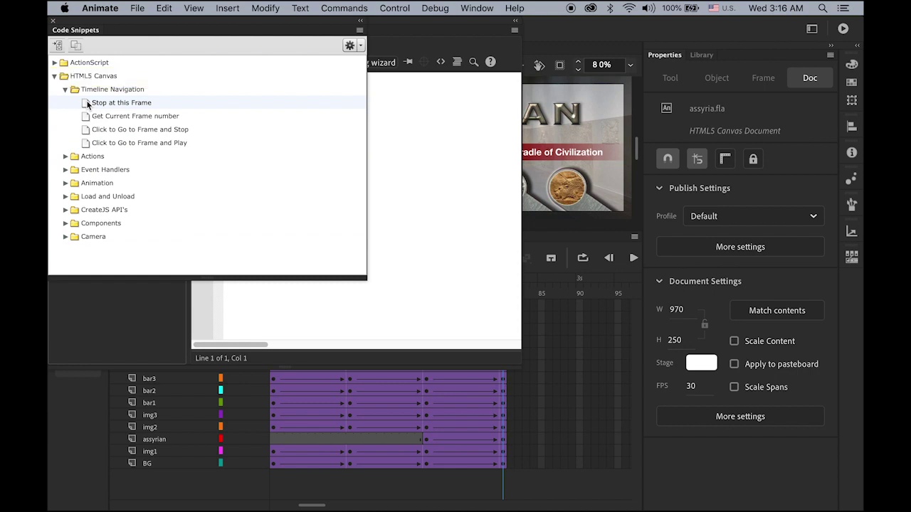
{"action": "left_click", "coordinate": [53, 23]}
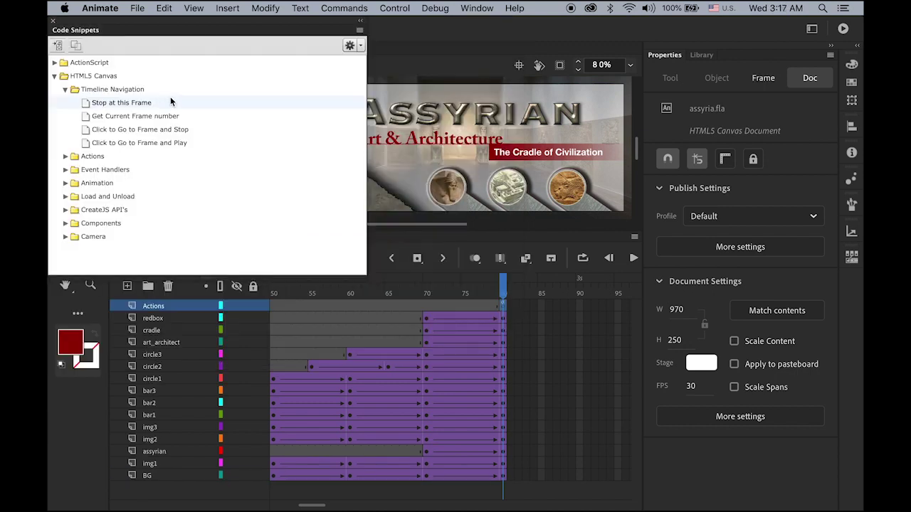
{"action": "left_click", "coordinate": [54, 23]}
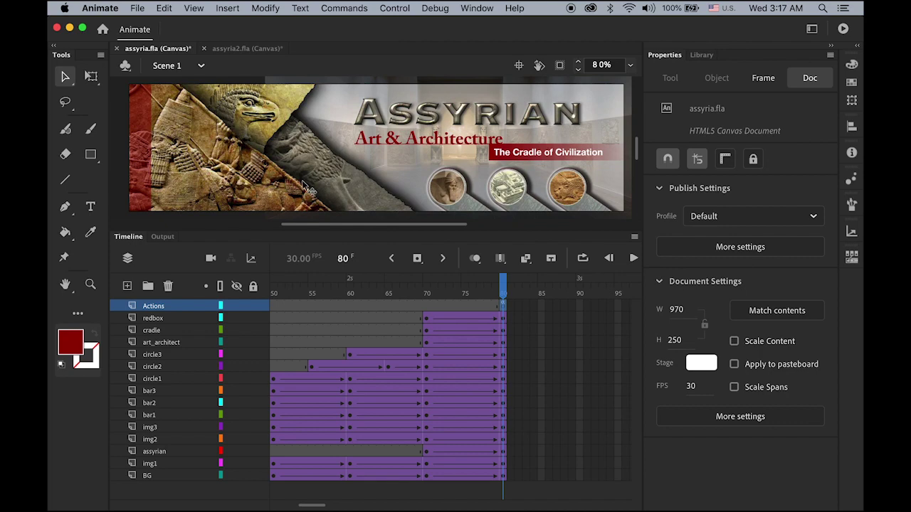
Step: Select frame 80 on the Actions layer and test the movie with its stop action
{"action": "left_click", "coordinate": [502, 307]}
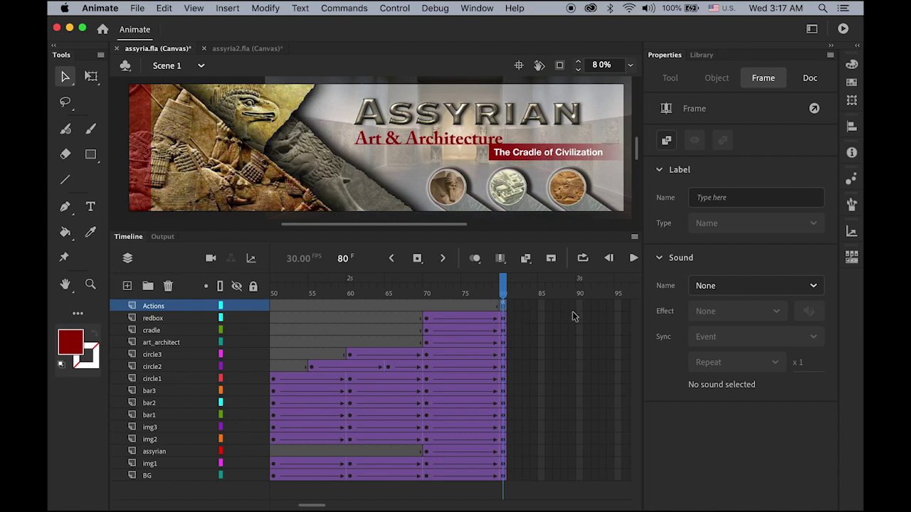
{"action": "key", "text": "super+Return"}
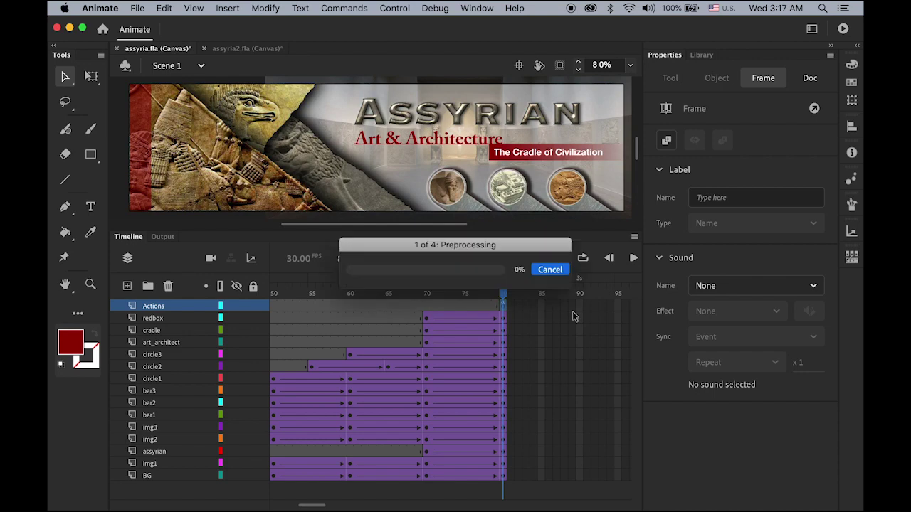